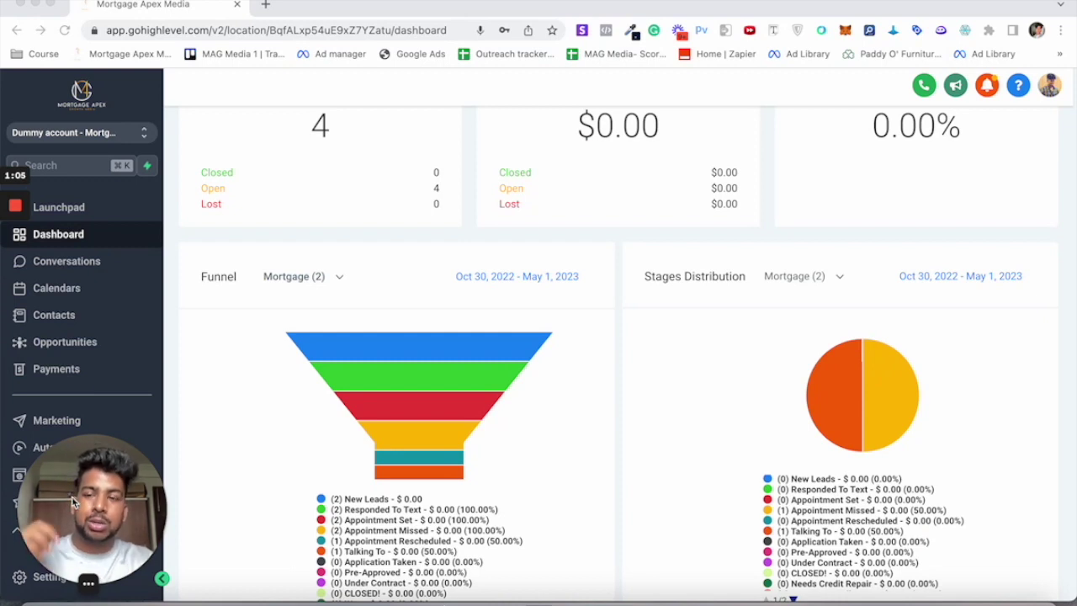
Step: Go to Settings > Integrations and open the Facebook Form Fields Mapping tab
left_click_drag(133, 491, 255, 488)
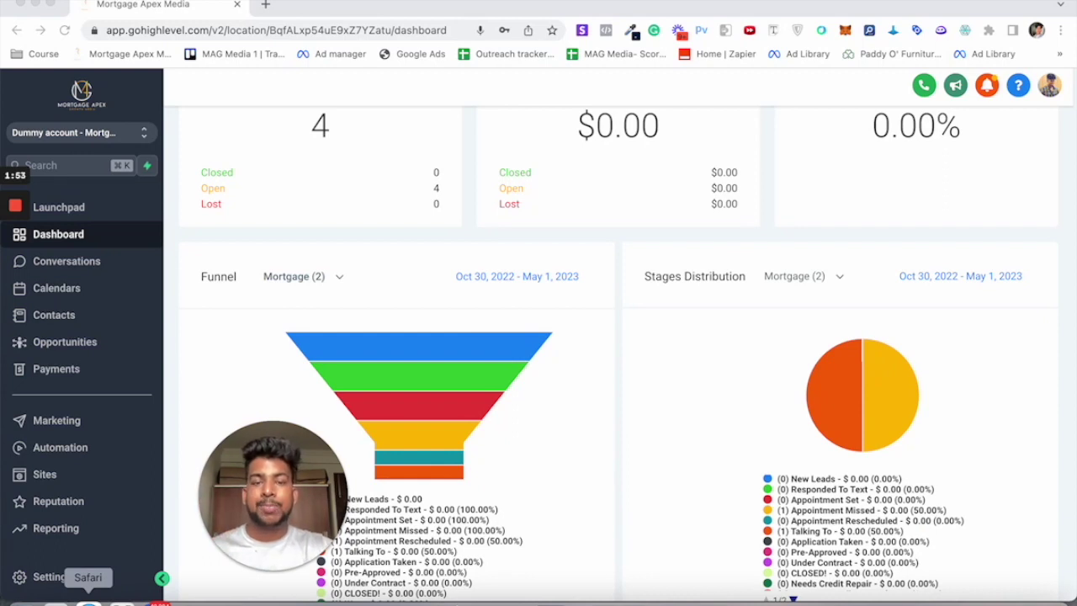
left_click(51, 578)
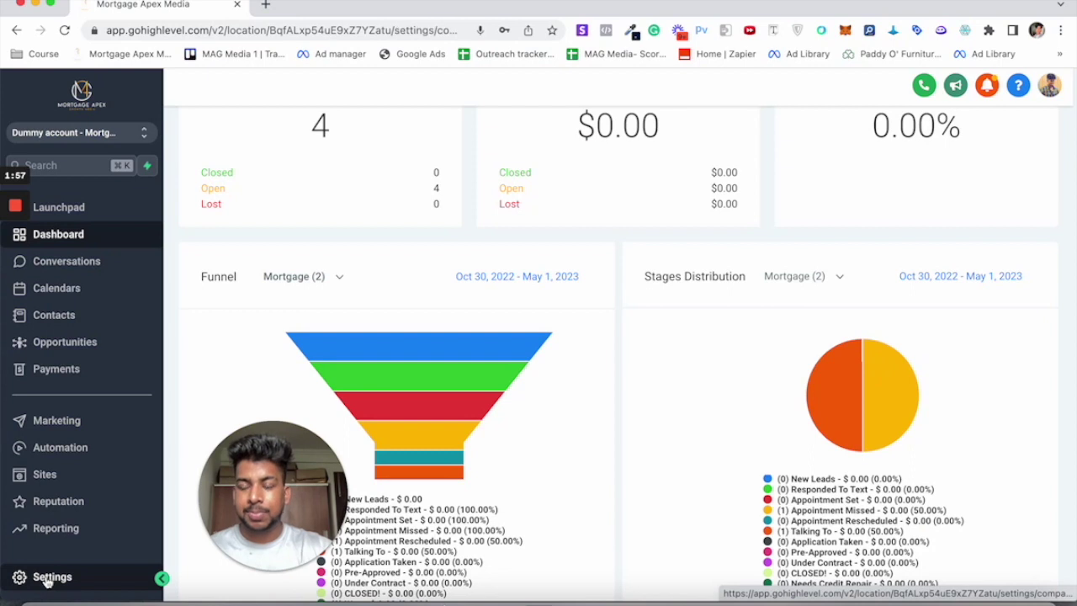
left_click(51, 563)
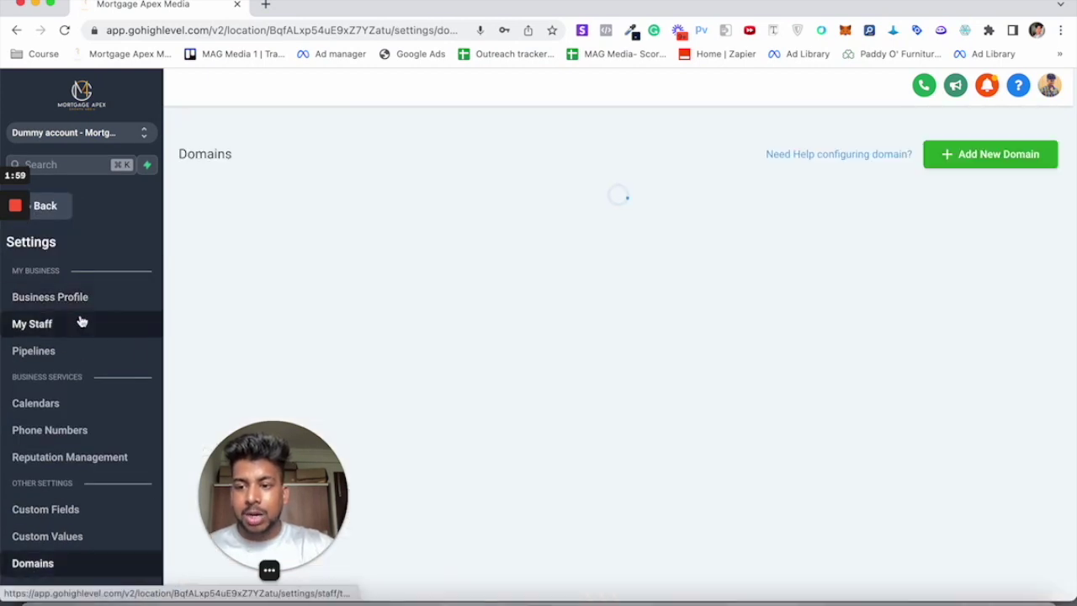
scroll(56, 454, "down", 1)
scroll(57, 455, "down", 5)
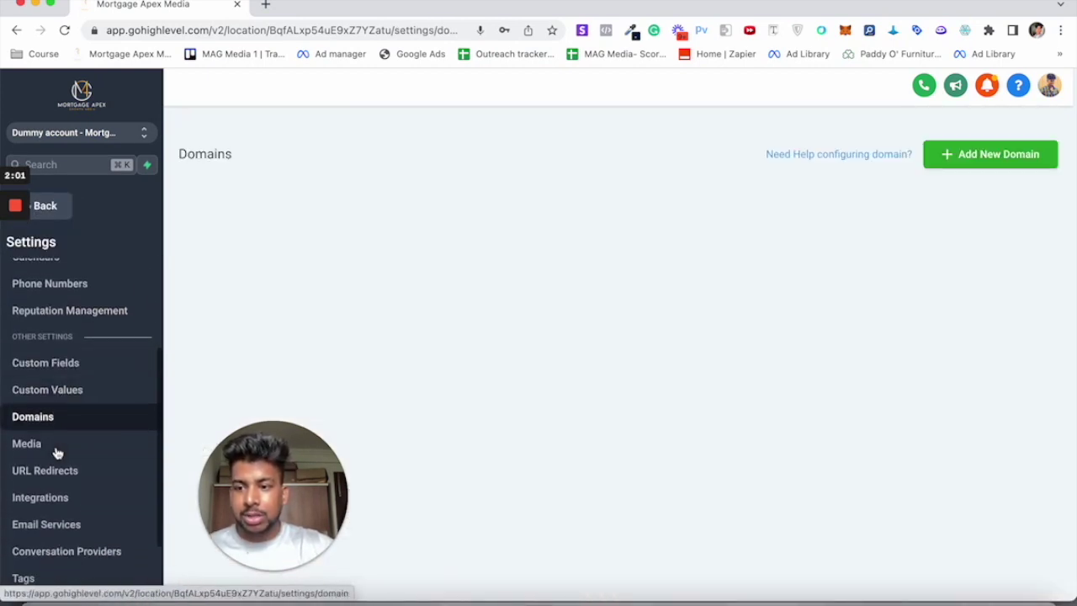
left_click(24, 446)
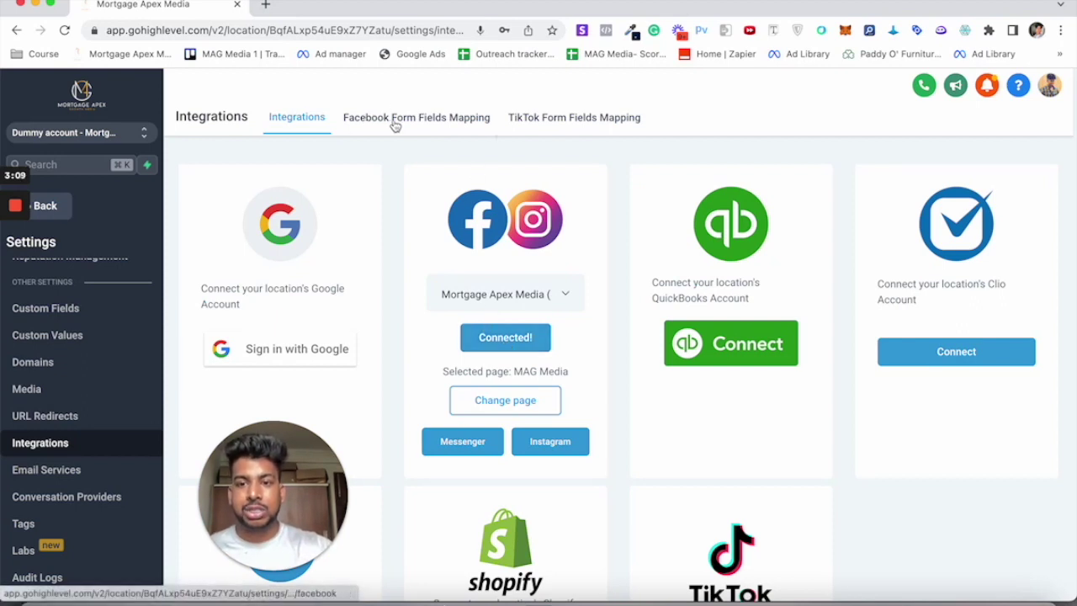
left_click(438, 124)
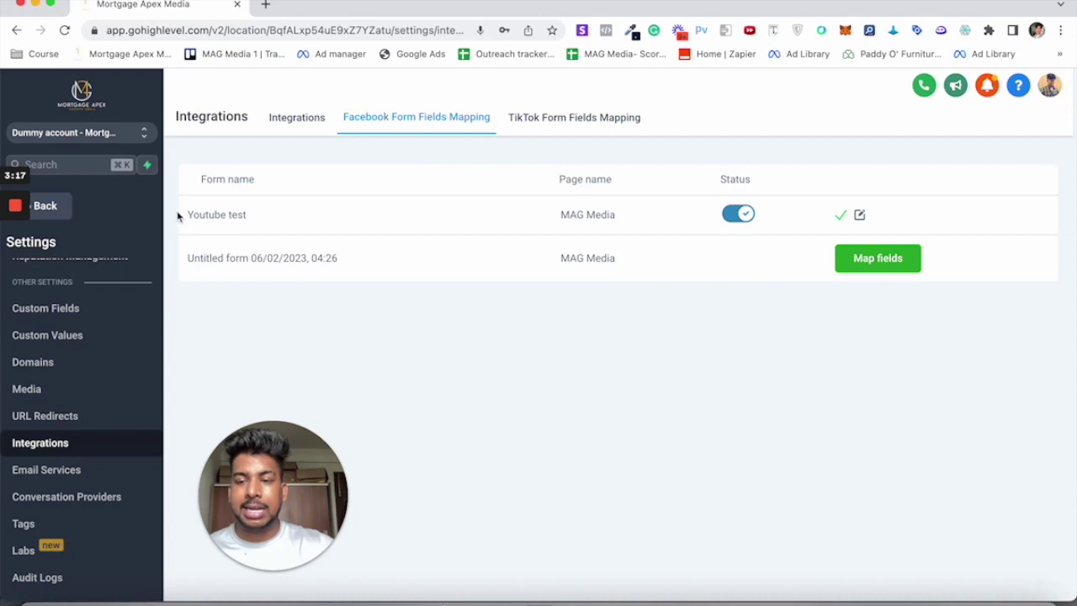
Step: Open the Map fields editor for the 'Youtube test' Facebook form
left_click_drag(187, 217, 259, 220)
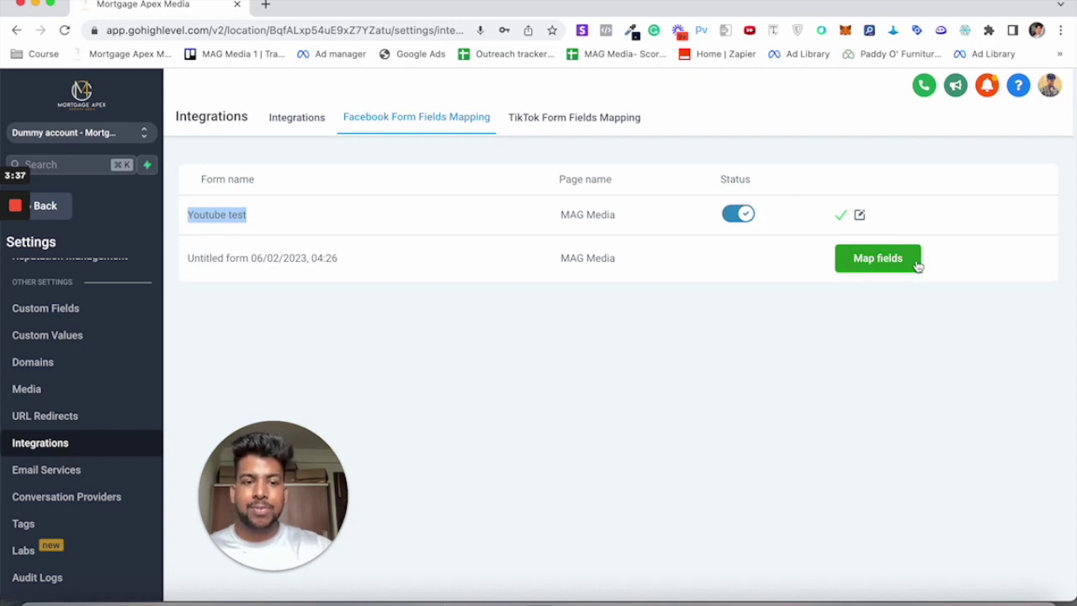
left_click(859, 216)
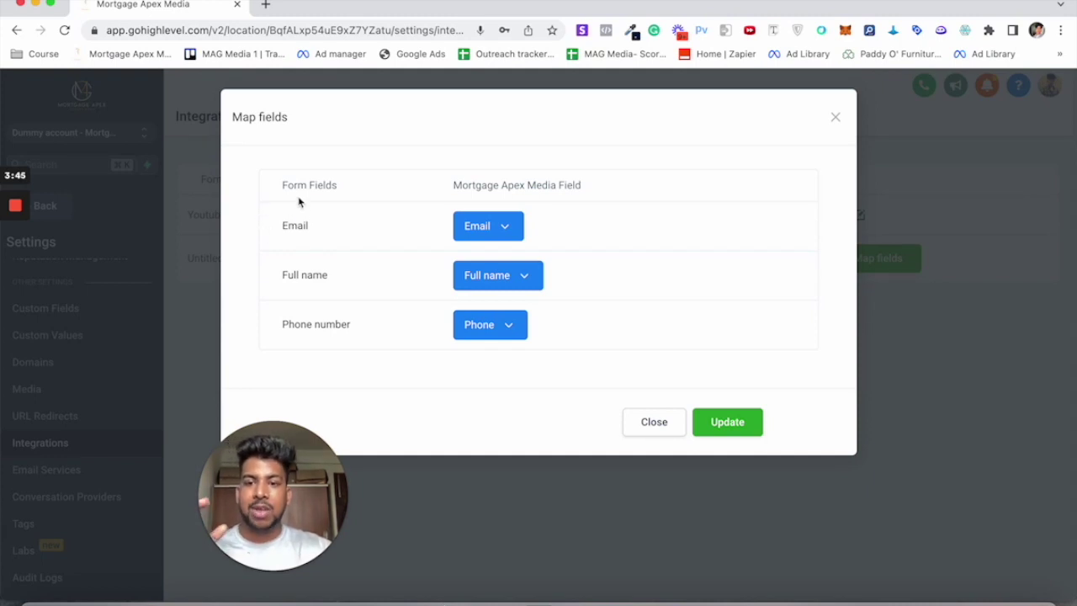
Step: Confirm the Email, Full name and Phone number mappings for 'Youtube test' and update them
left_click_drag(287, 184, 343, 190)
left_click_drag(454, 184, 604, 193)
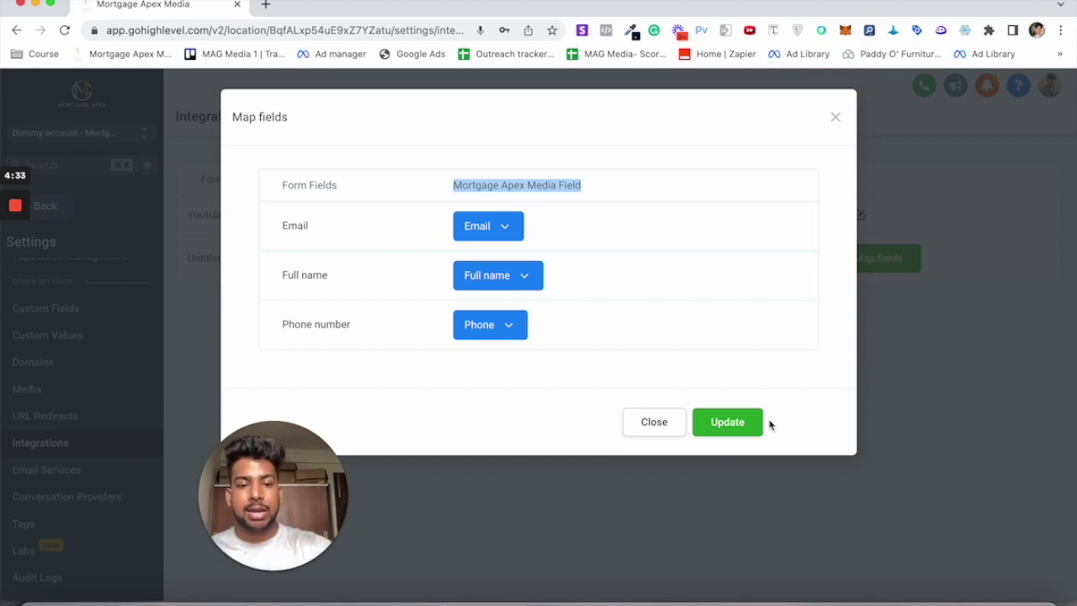
left_click(722, 429)
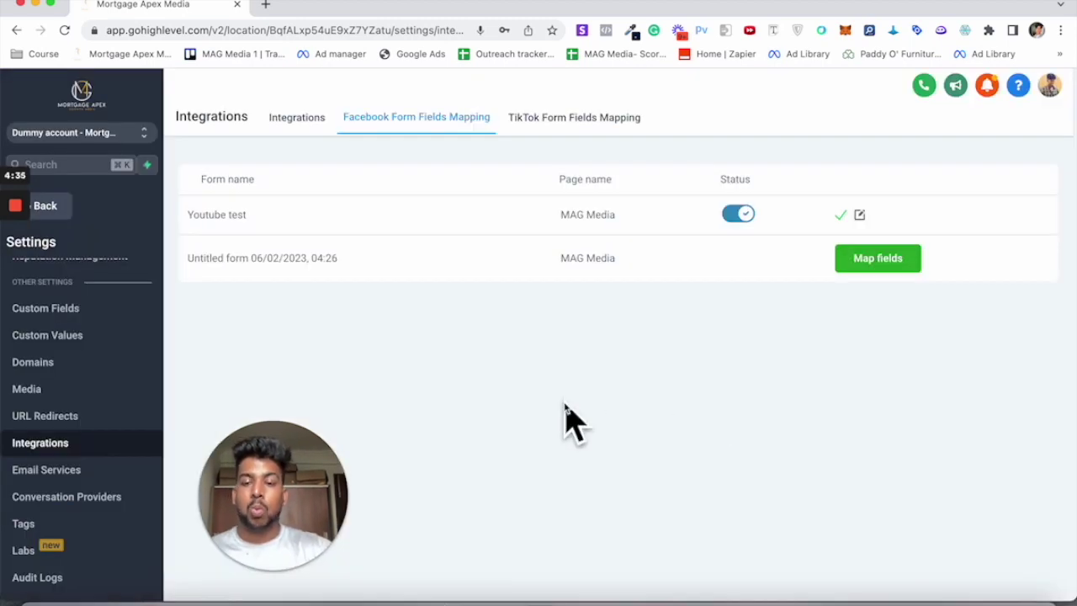
Step: Switch the 'Youtube test' mapping status on, then go back to the dashboard's Automation section
left_click(731, 217)
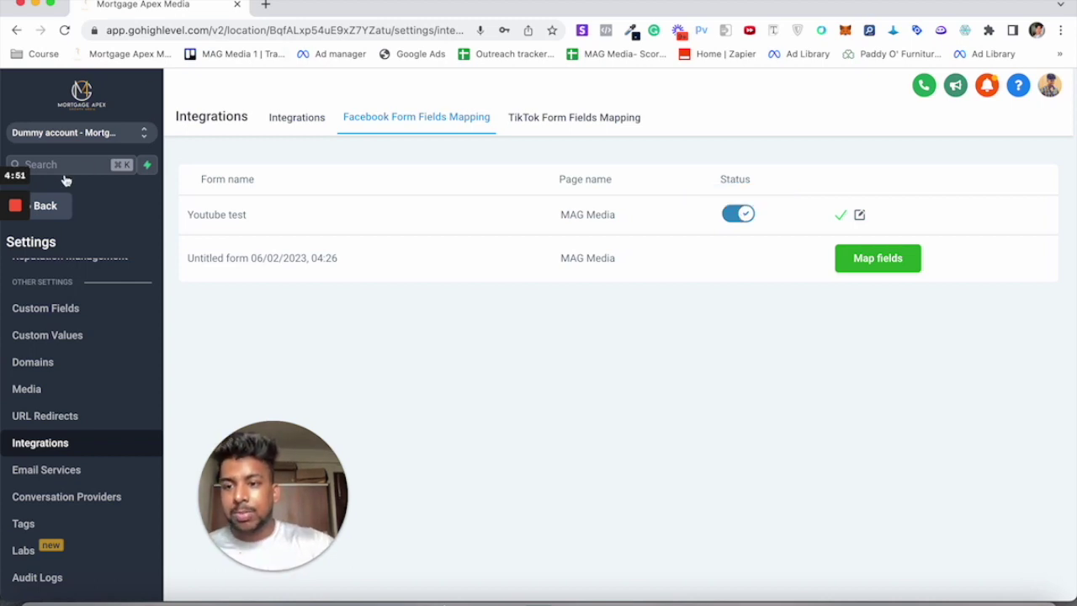
left_click(60, 209)
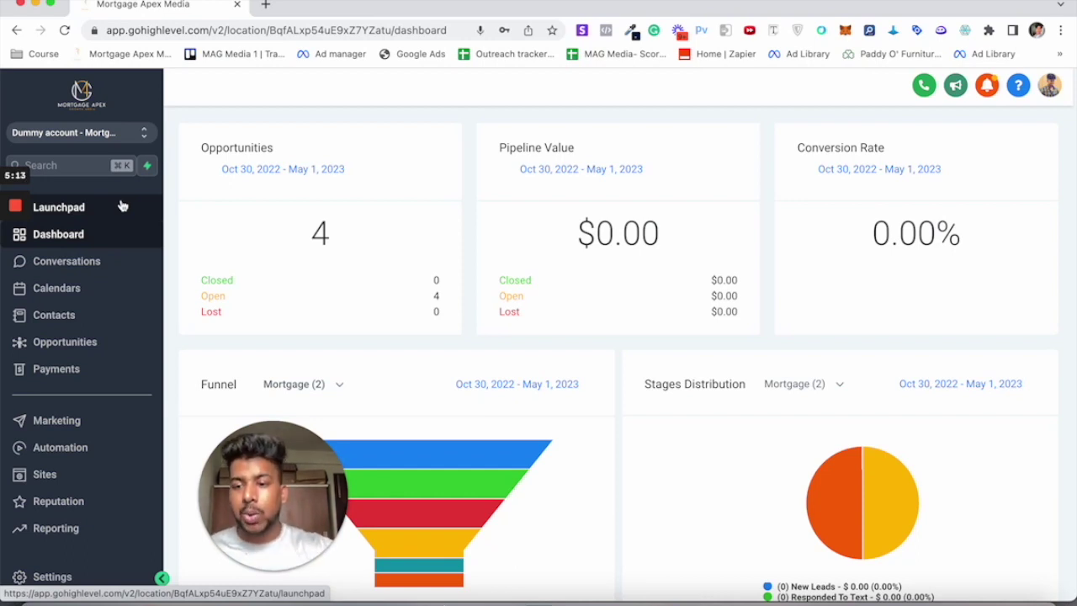
left_click(58, 448)
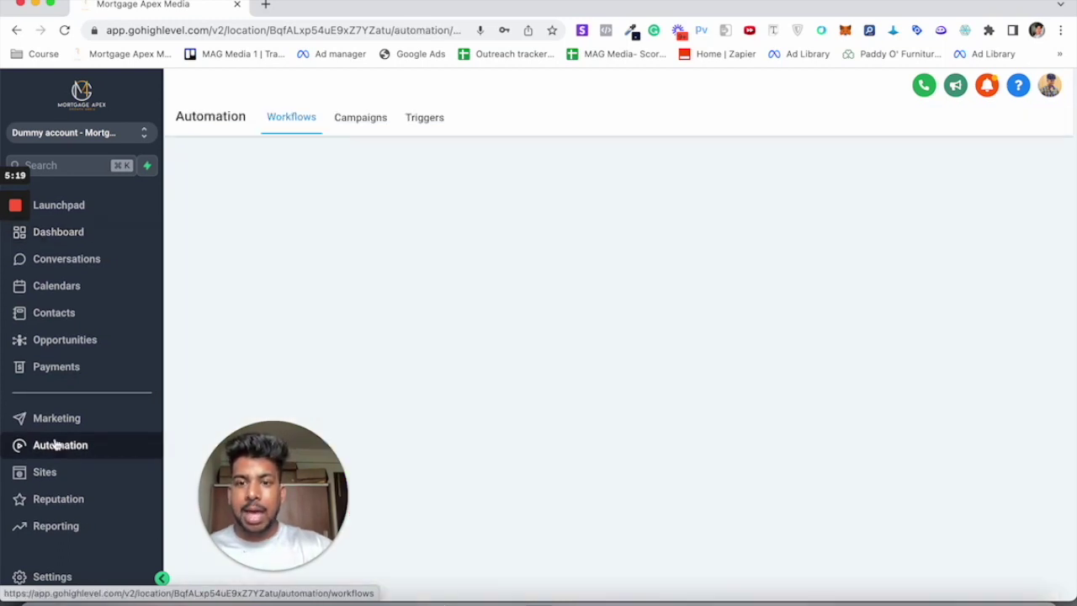
Step: On the Campaigns tab, start creating a new campaign
left_click(359, 119)
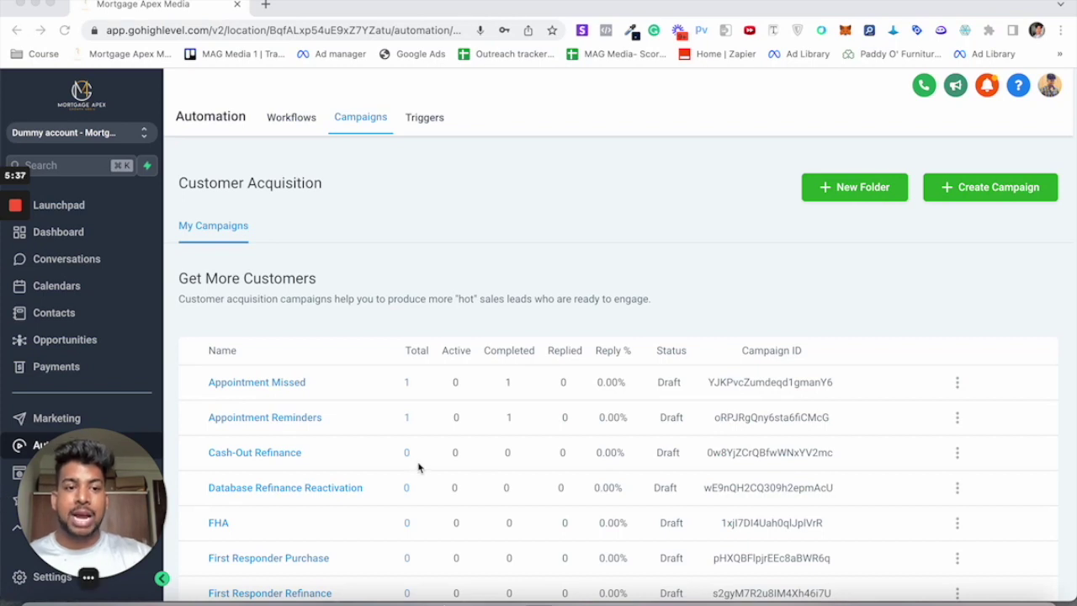
left_click(979, 189)
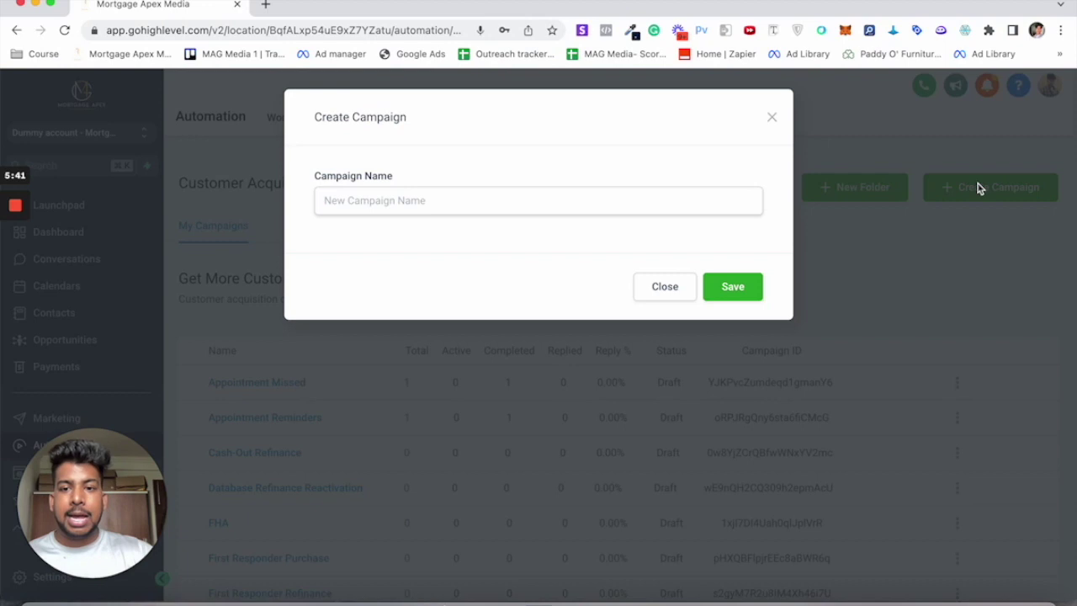
Step: Name the new campaign 'Cashout - Refi' and save it
left_click(366, 199)
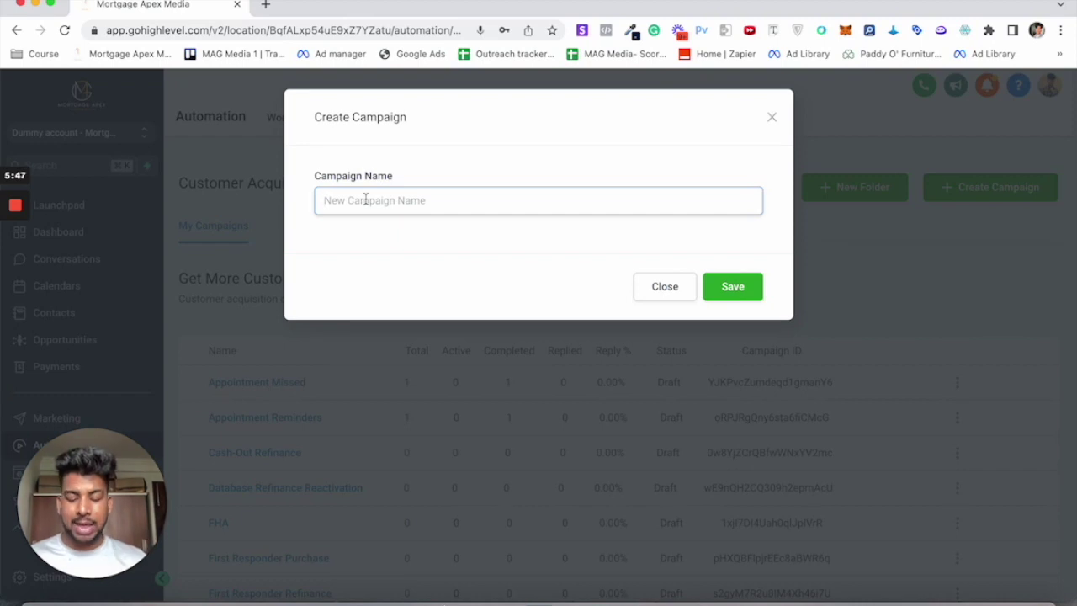
type("Cashout")
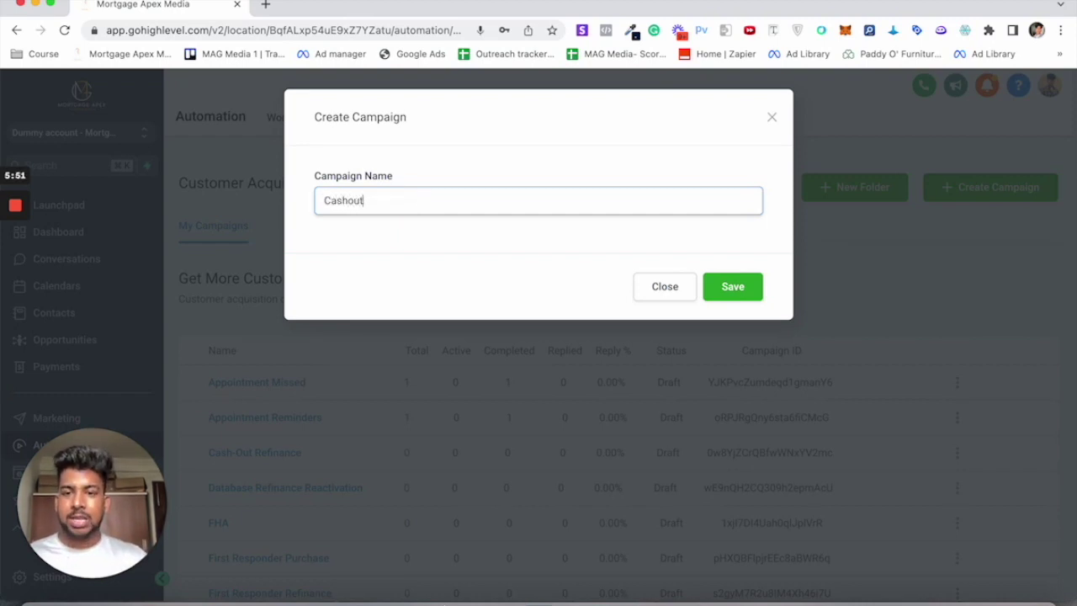
type(" - Refi")
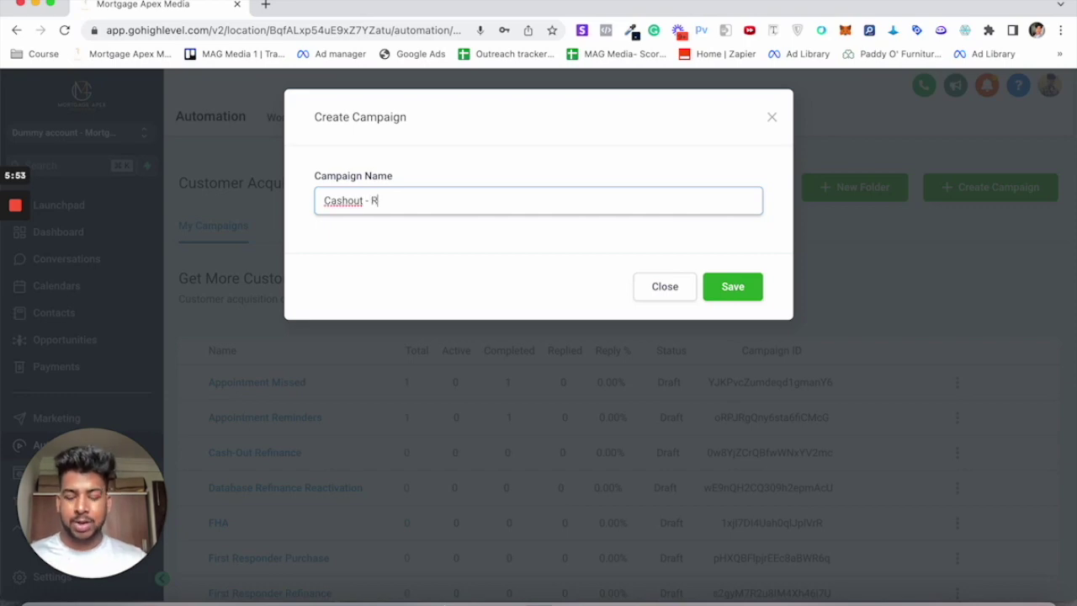
left_click(732, 287)
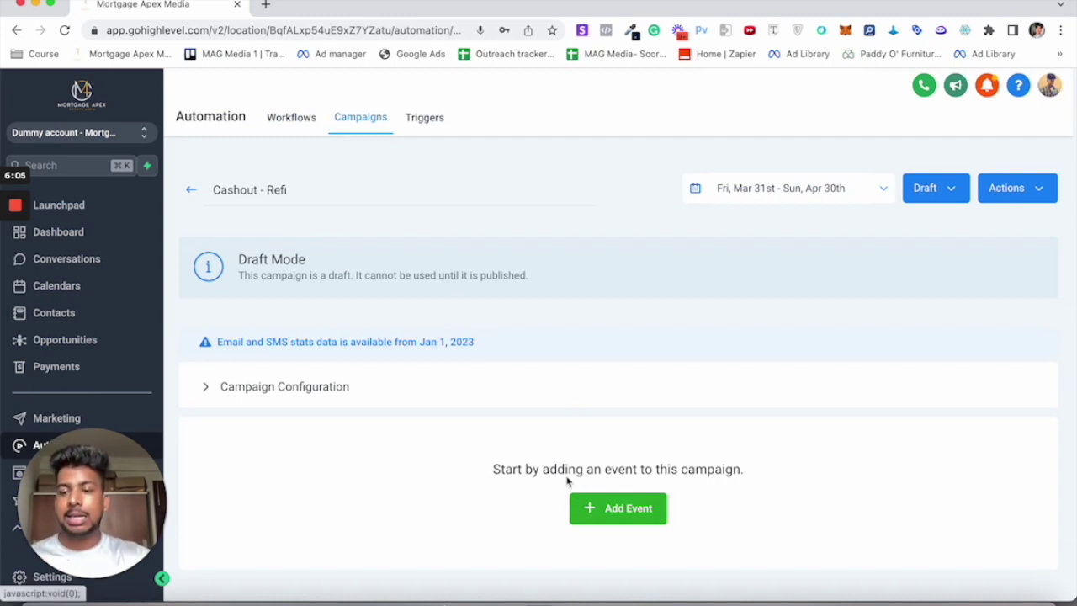
Step: Add an SMS event as the first event of the Cashout - Refi campaign
scroll(555, 474, "down", 1)
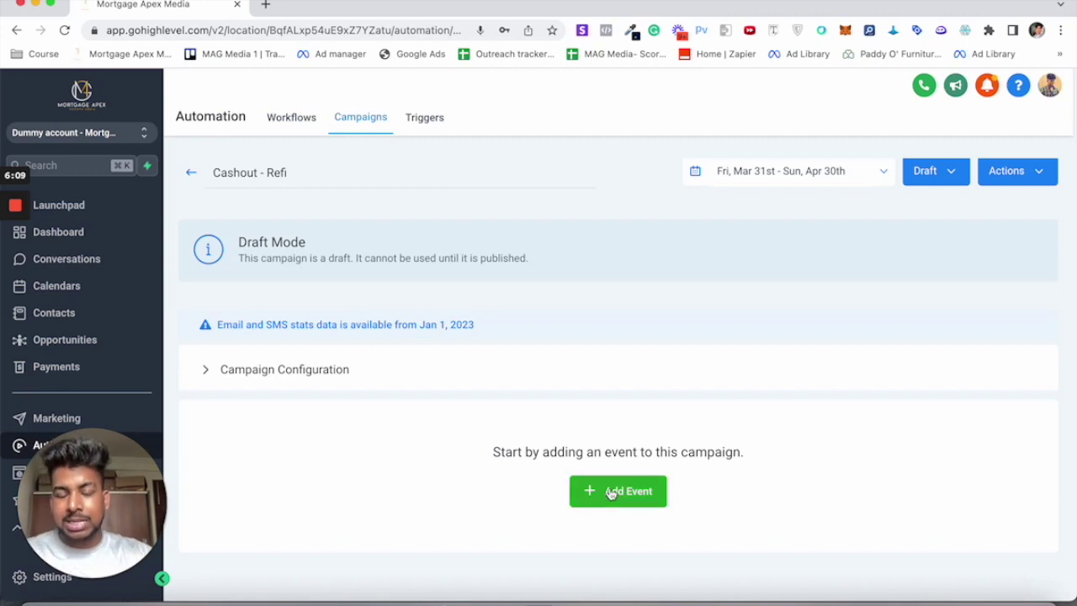
scroll(604, 494, "up", 1)
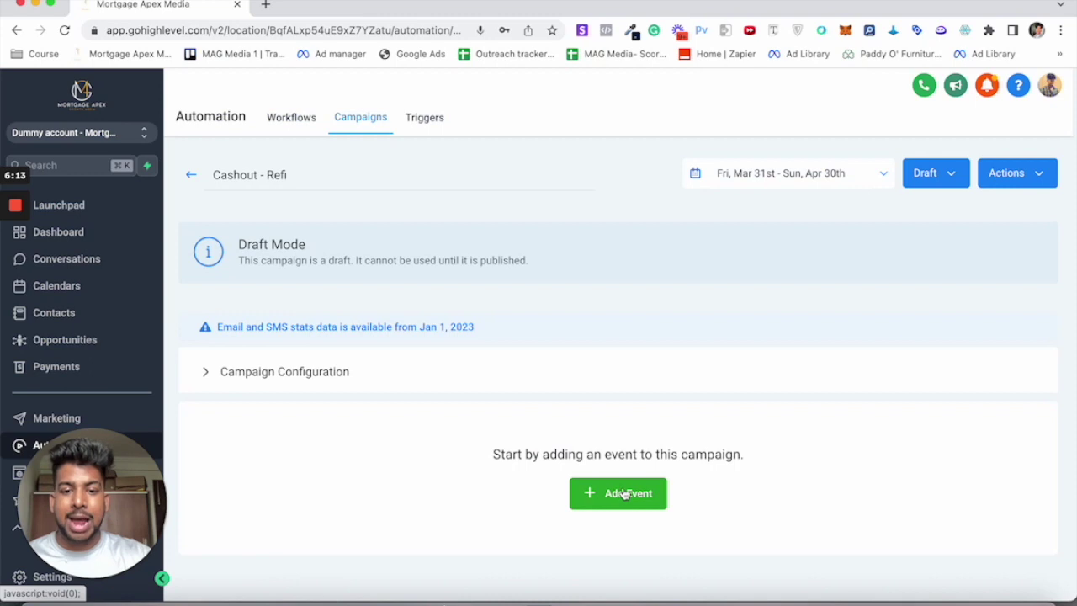
left_click(601, 495)
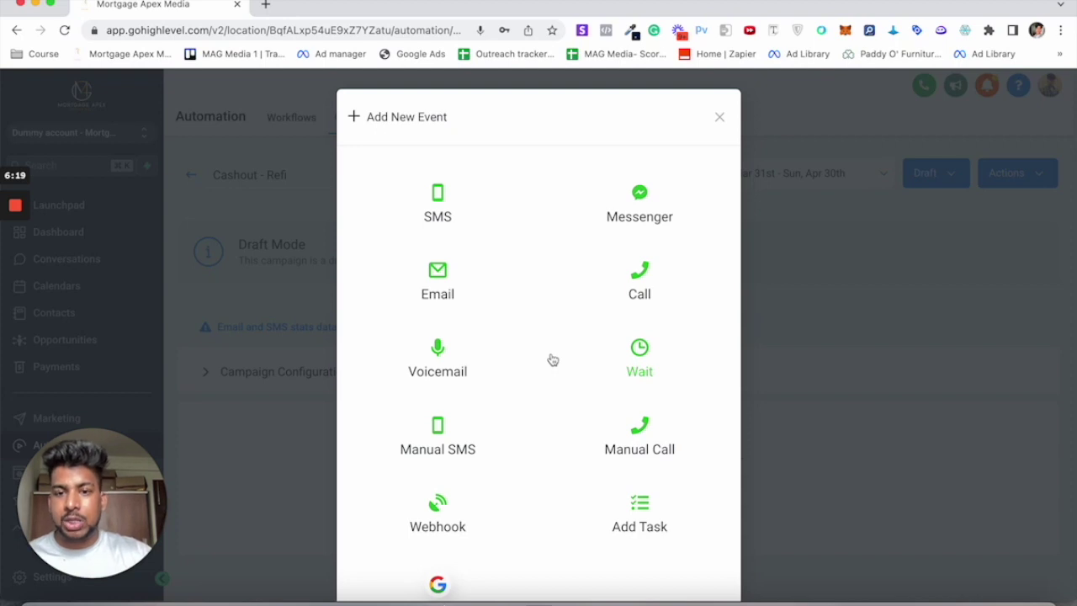
scroll(517, 277, "down", 2)
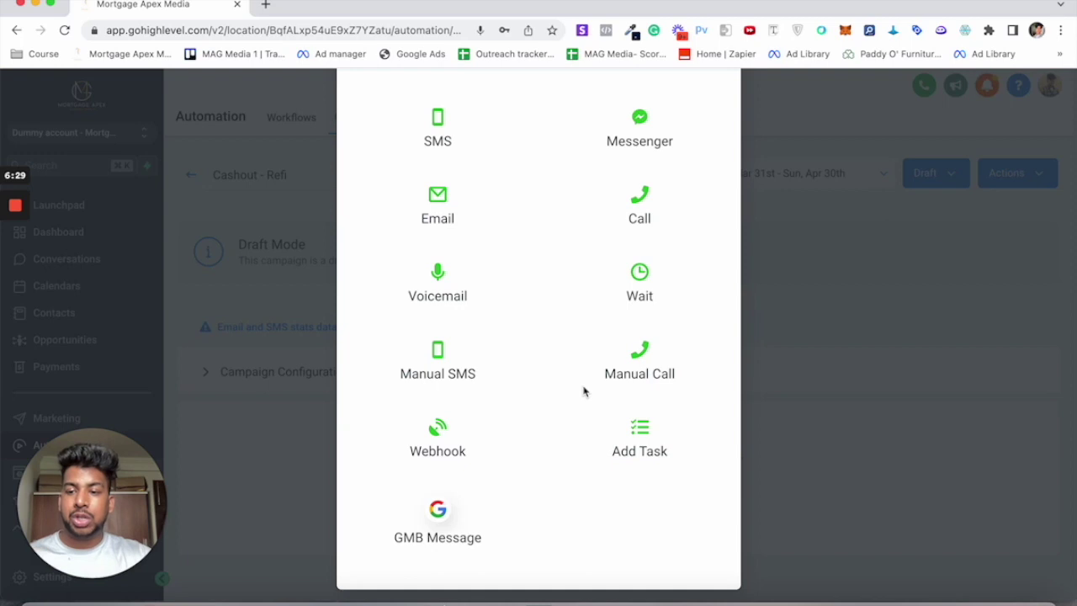
scroll(544, 334, "up", 2)
left_click(448, 206)
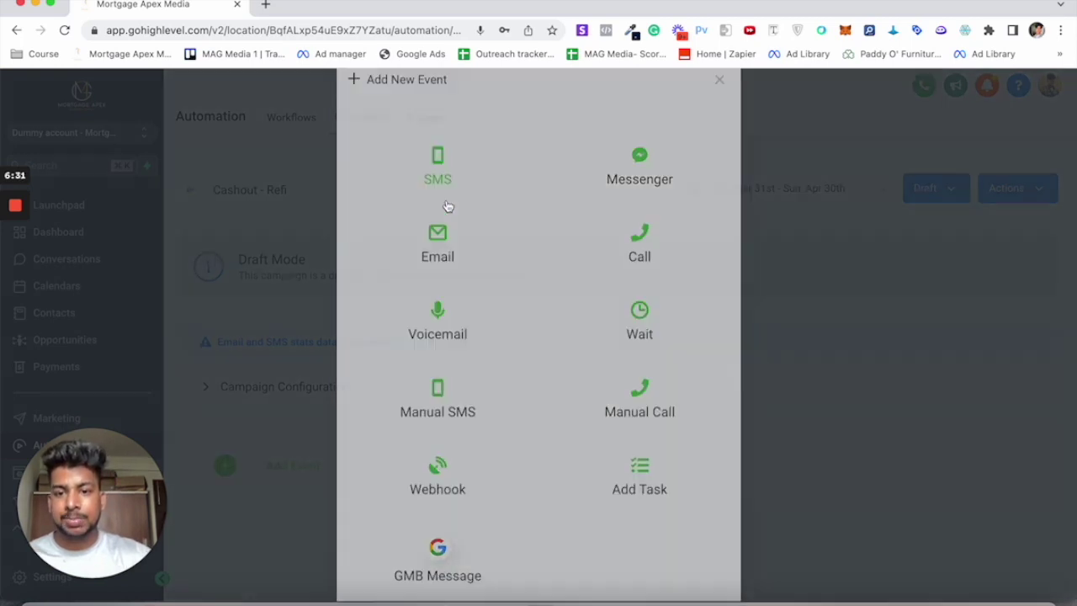
Step: Write 'Hey {first name}, thanks for filling up the information on cashout ad you just saw.'
left_click(306, 336)
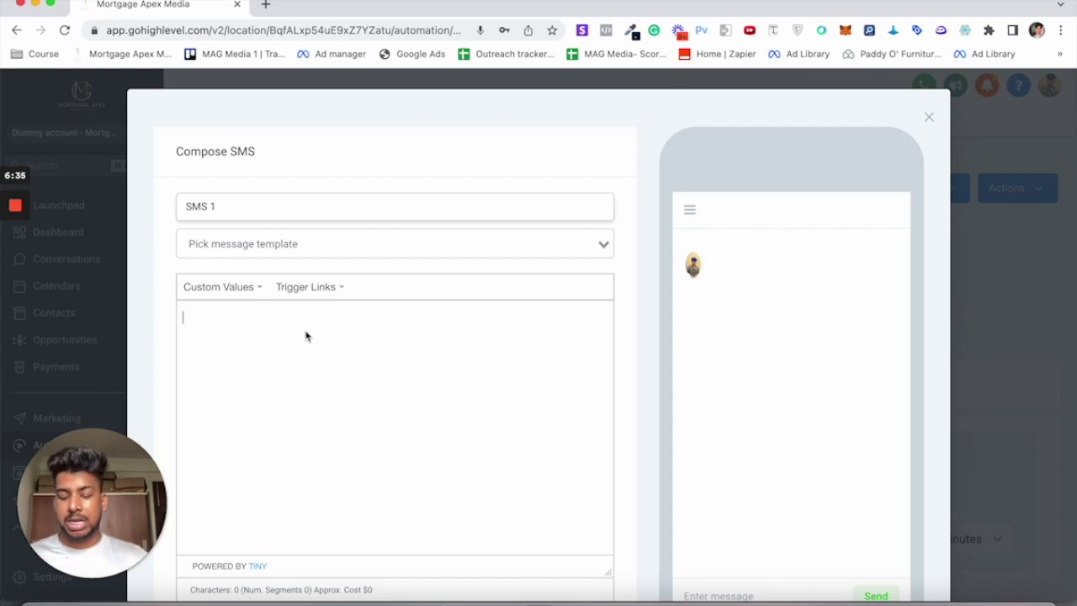
type("Hey")
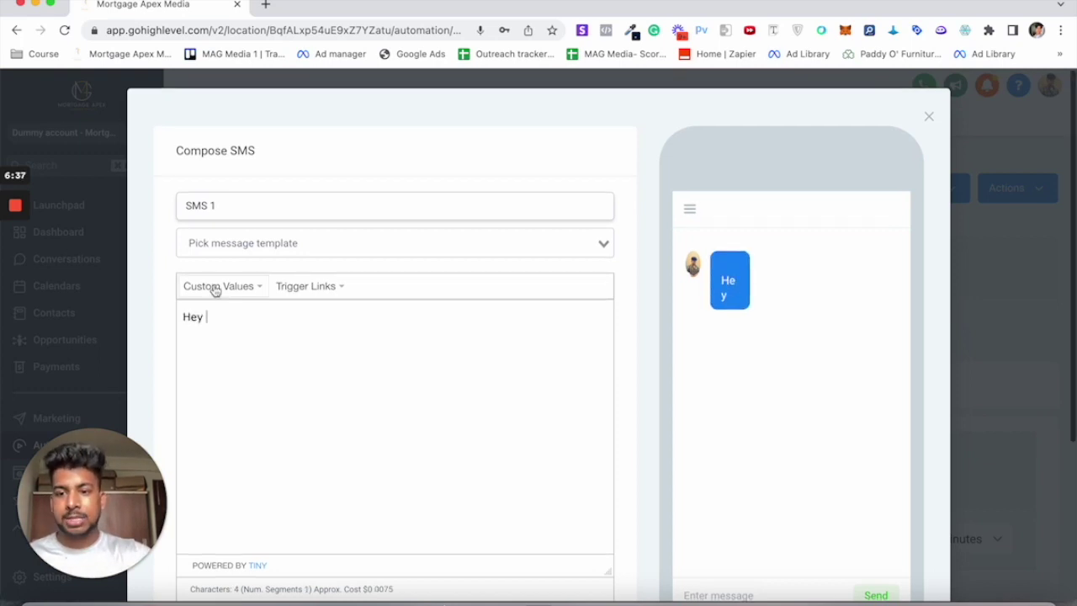
left_click(215, 287)
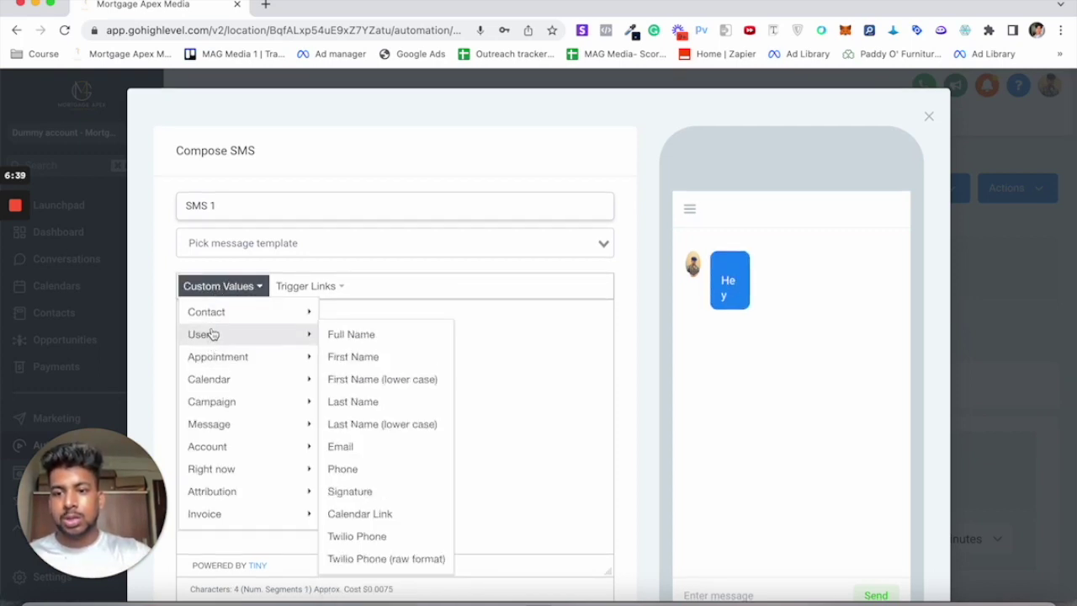
mouse_move(216, 314)
left_click(377, 250)
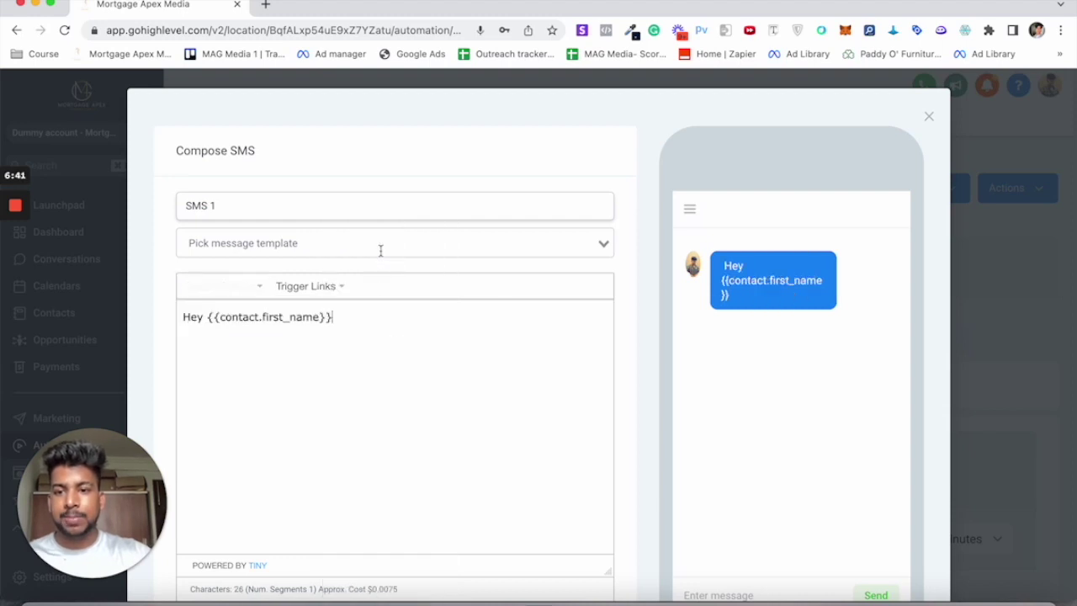
type(", ")
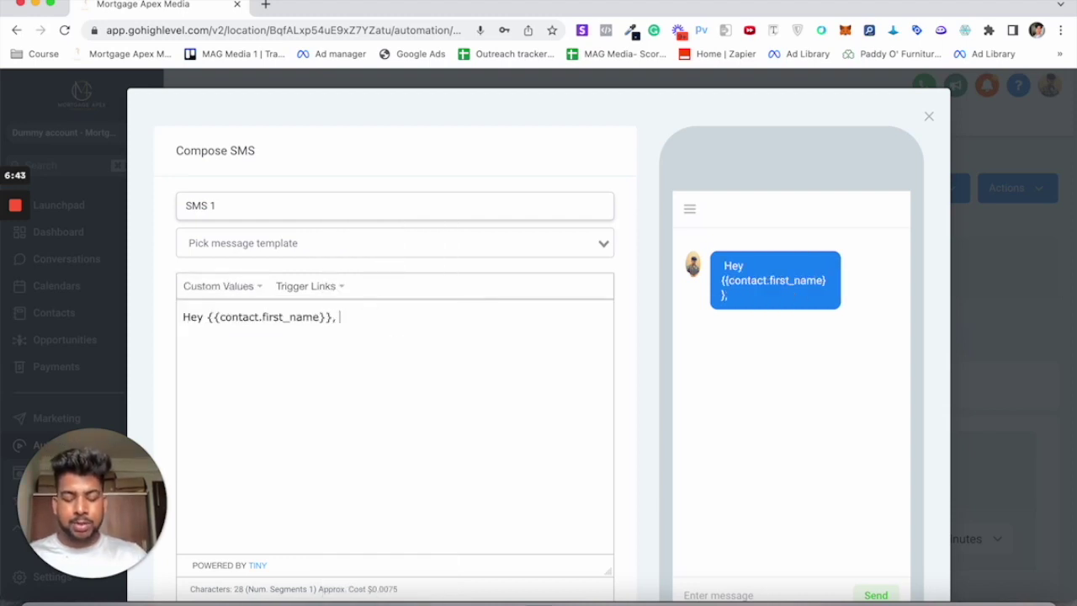
type("thanks for fil")
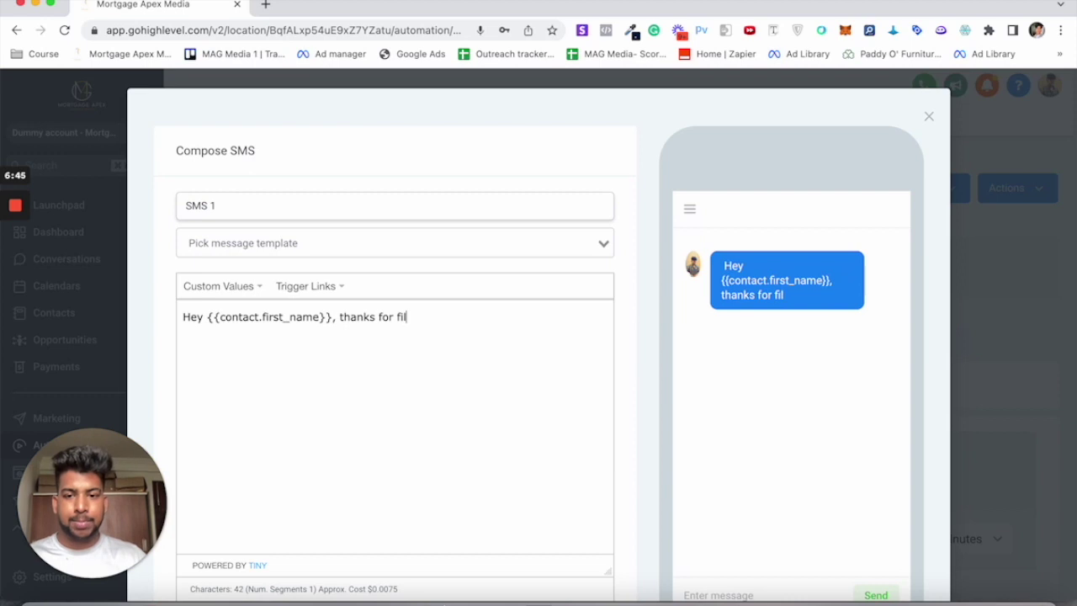
type("ling up the")
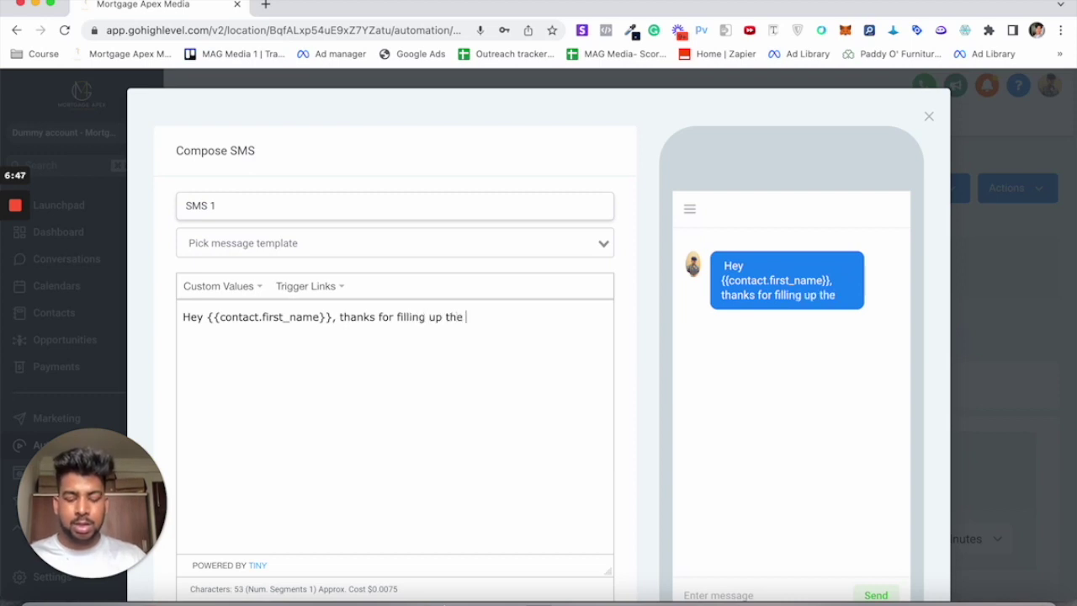
type(" informatio")
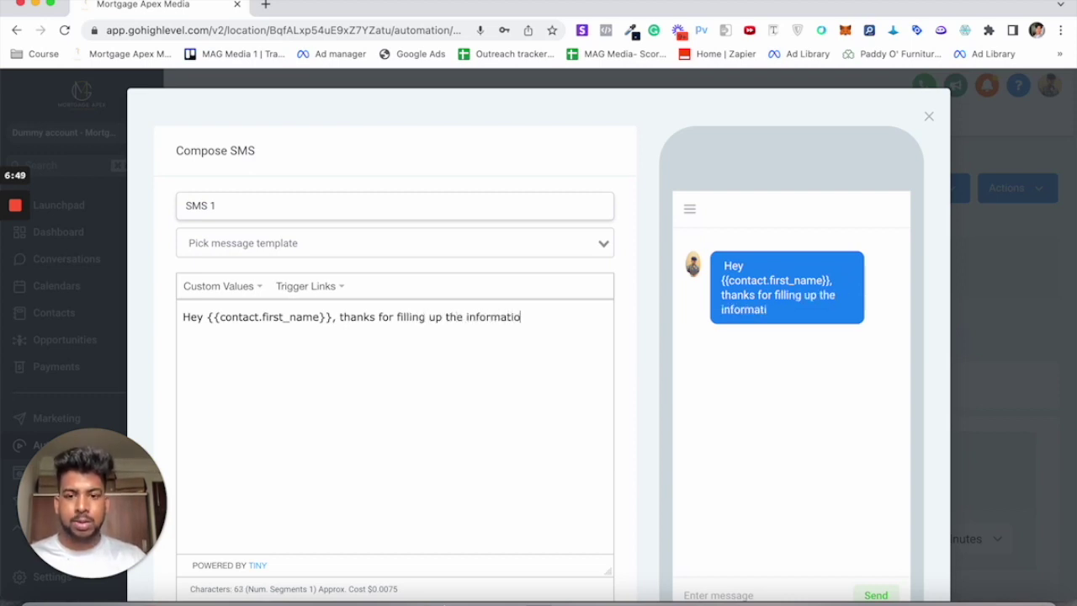
type("n on ")
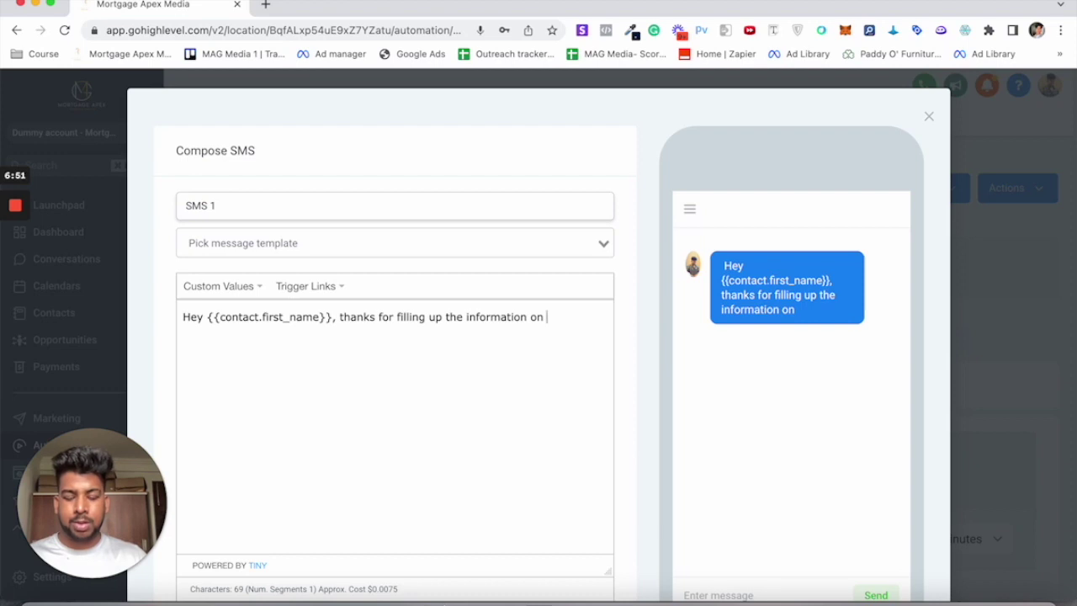
type("cashout ")
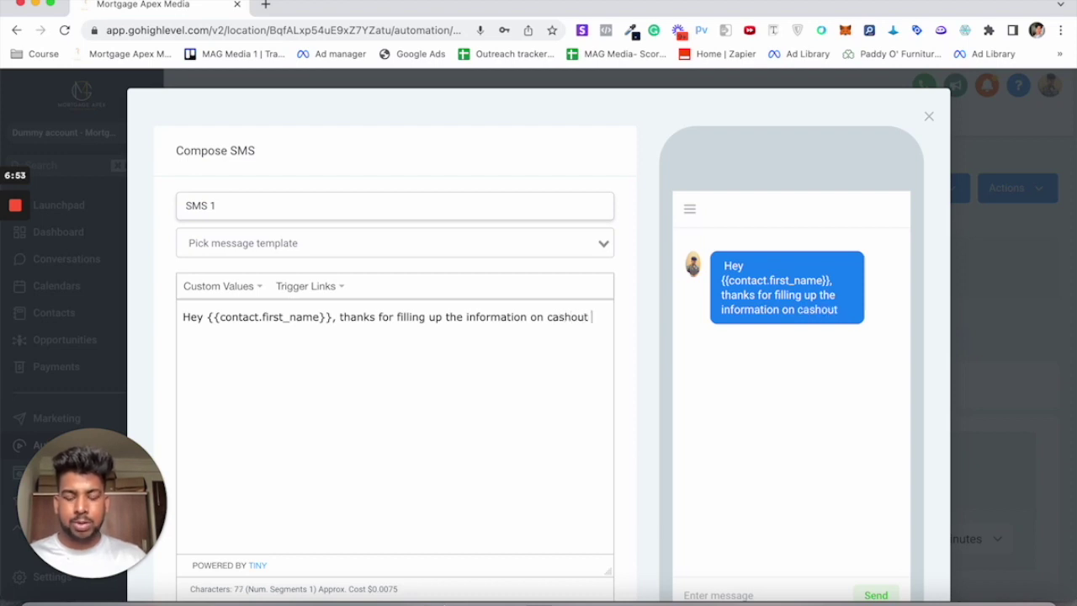
type("ad")
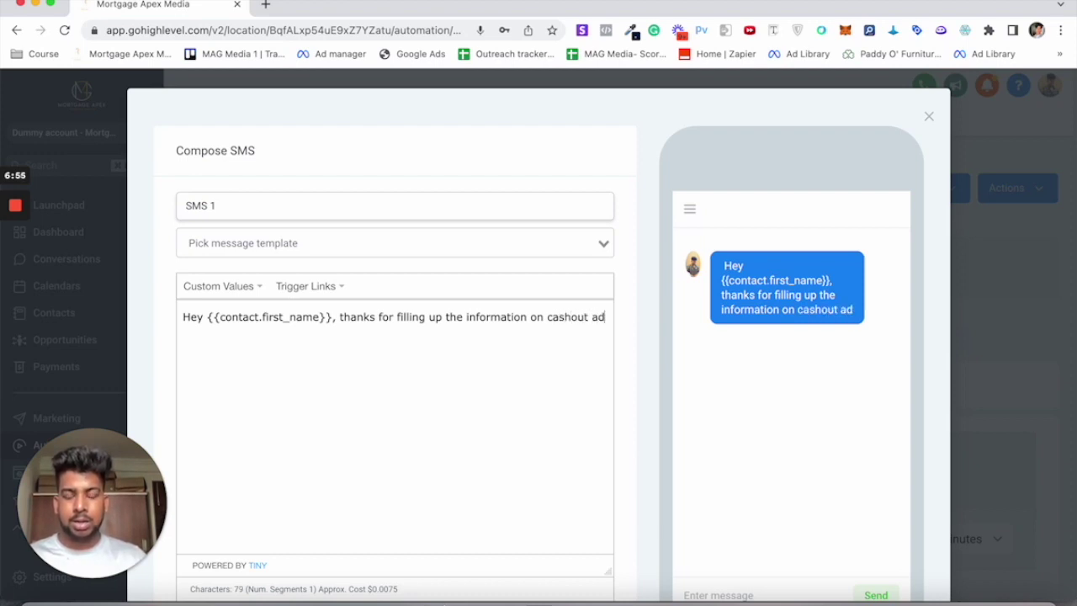
type(" you just saw.")
key("Return")
key("Return")
Step: Add a line asking if they're available to talk today or tomorrow, fix typos, and save SMS 1
type("Ju")
type("nd")
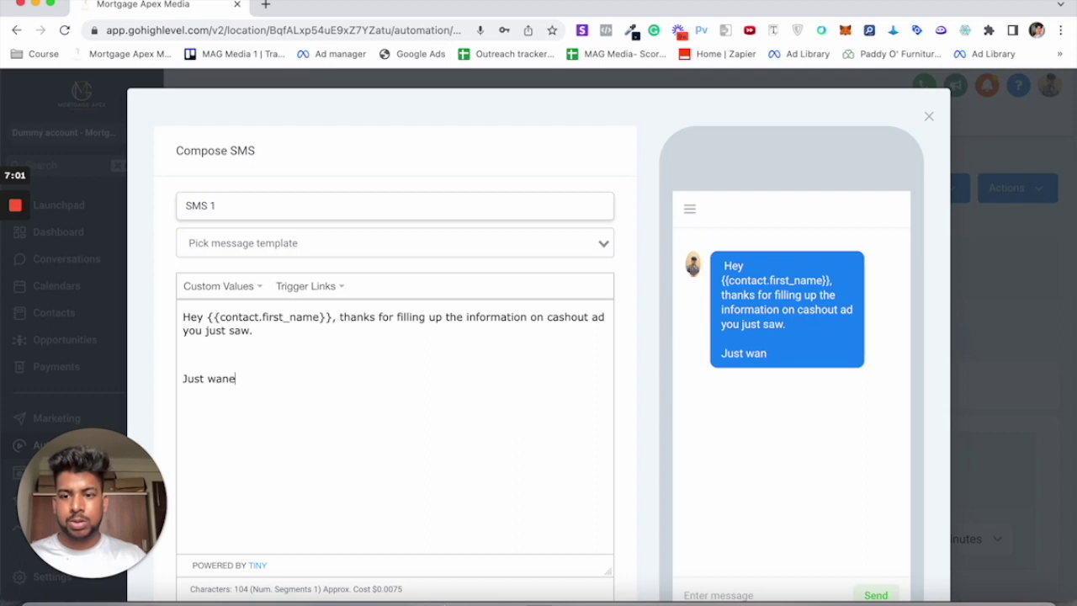
key("BackSpace")
type("ted to ")
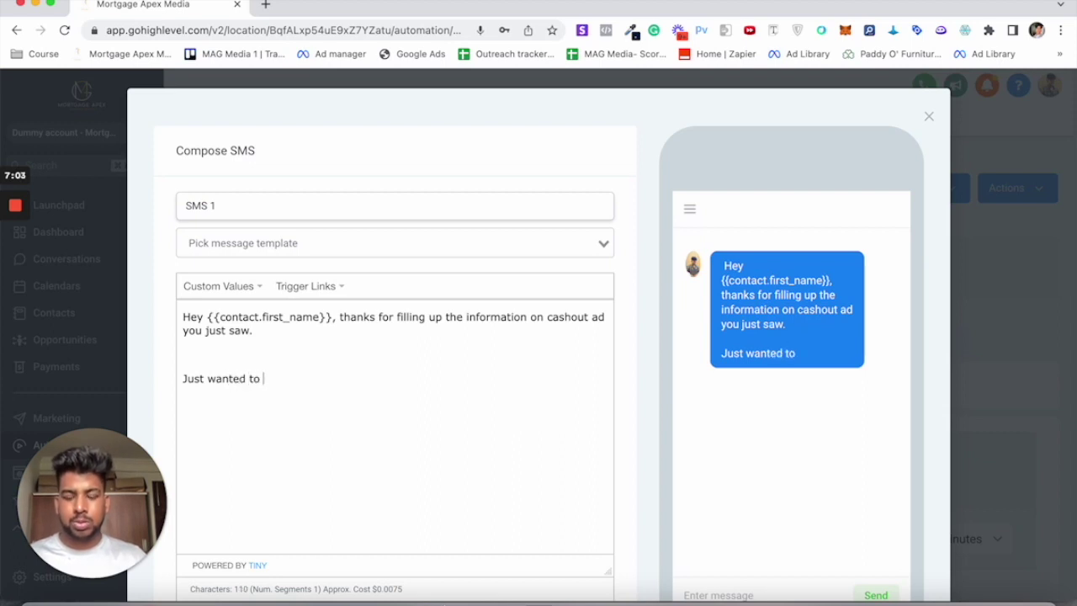
type("reachout")
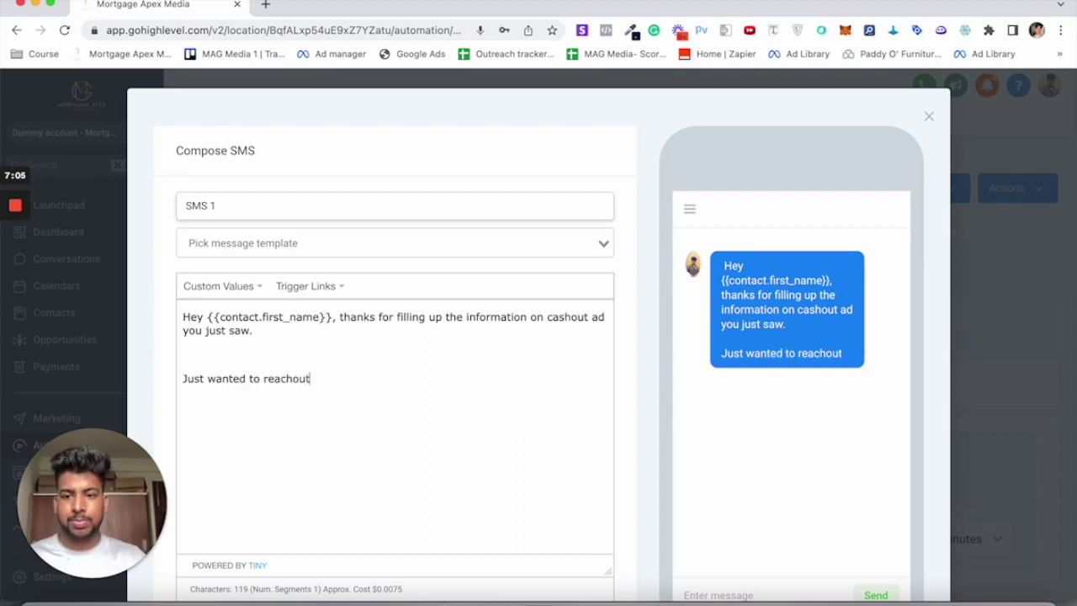
type(" to you he")
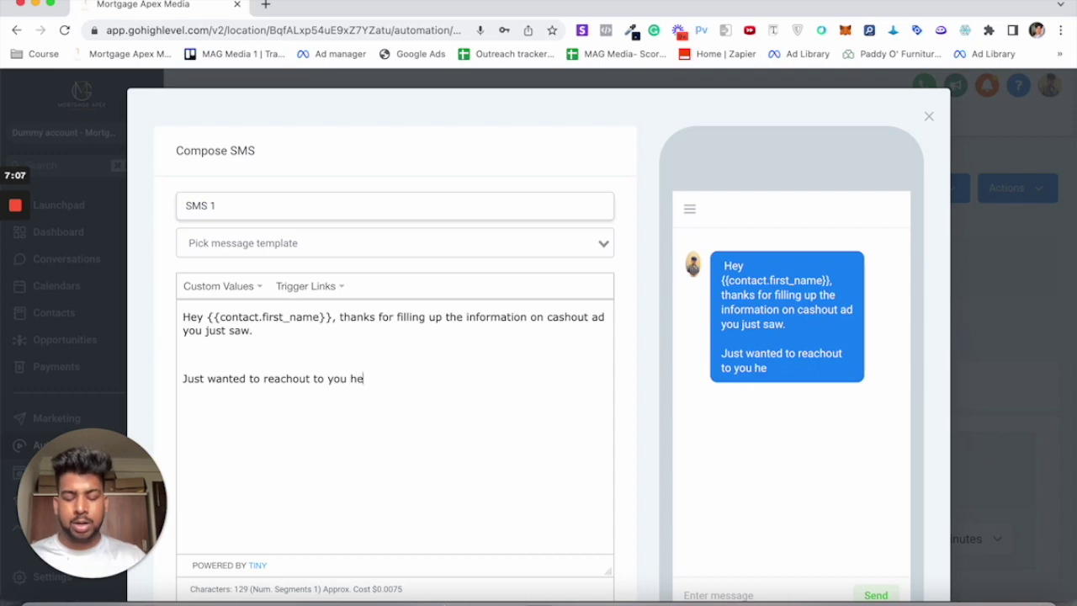
type("re in text")
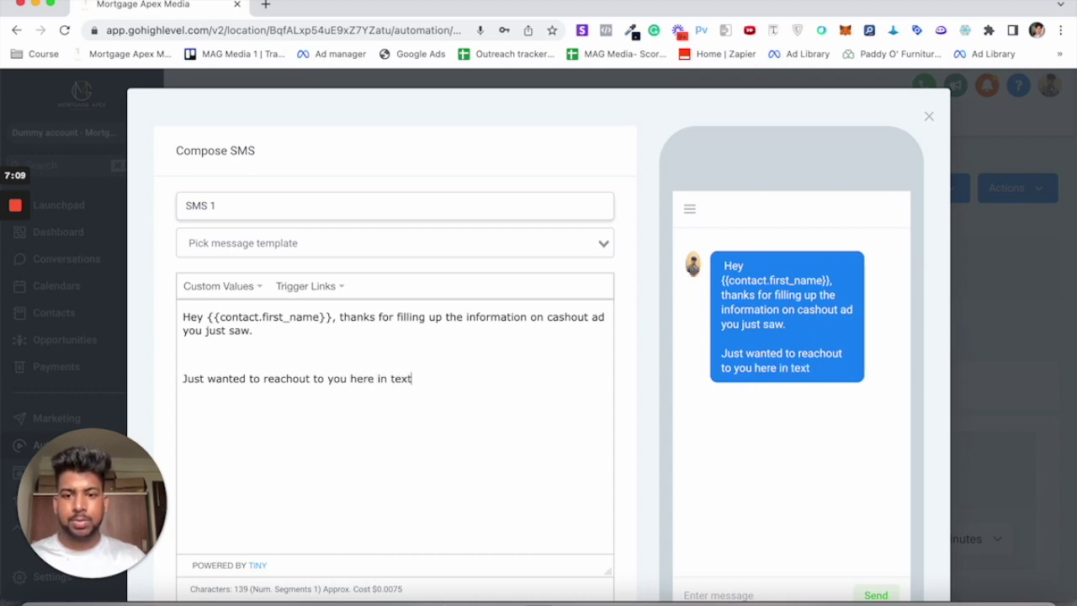
type(" too ad")
key("BackSpace")
key("BackSpace")
key("BackSpace")
key("BackSpace")
type("see if you ar")
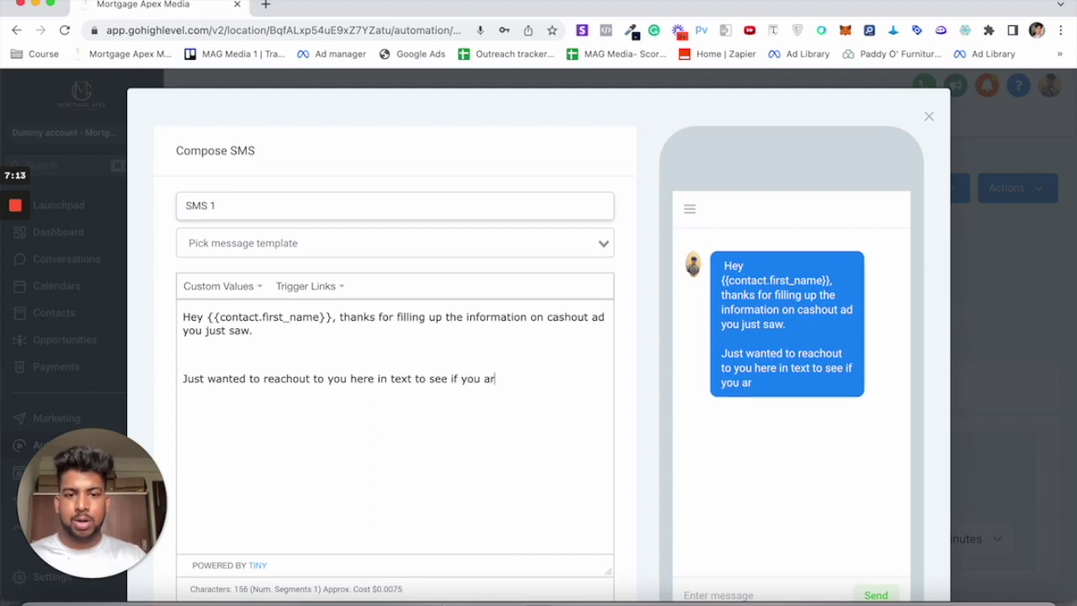
type("e va")
key("BackSpace")
key("BackSpace")
type("available ")
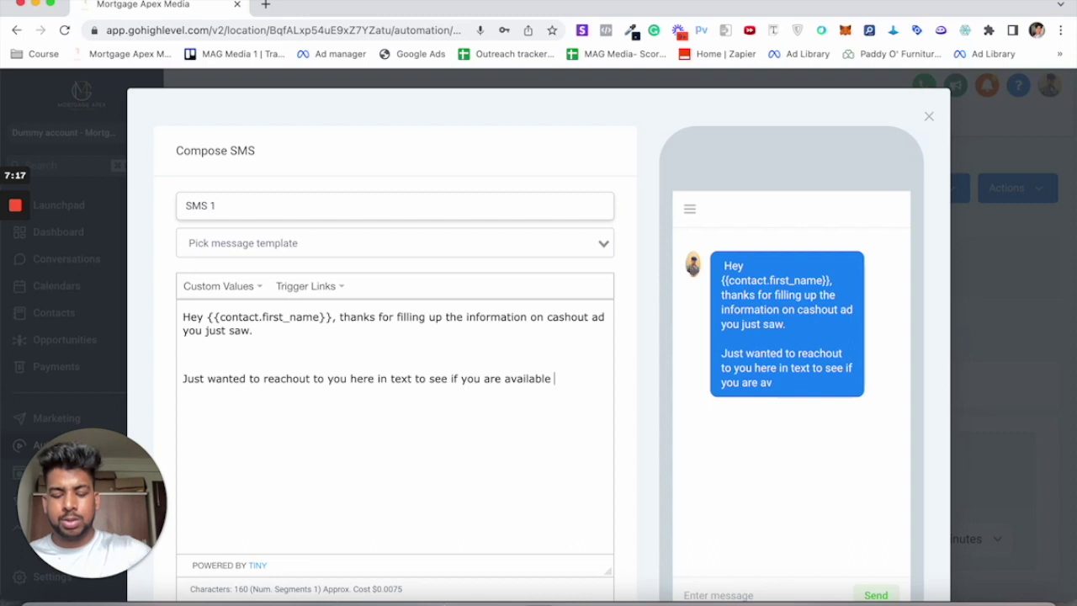
type("to talk more ")
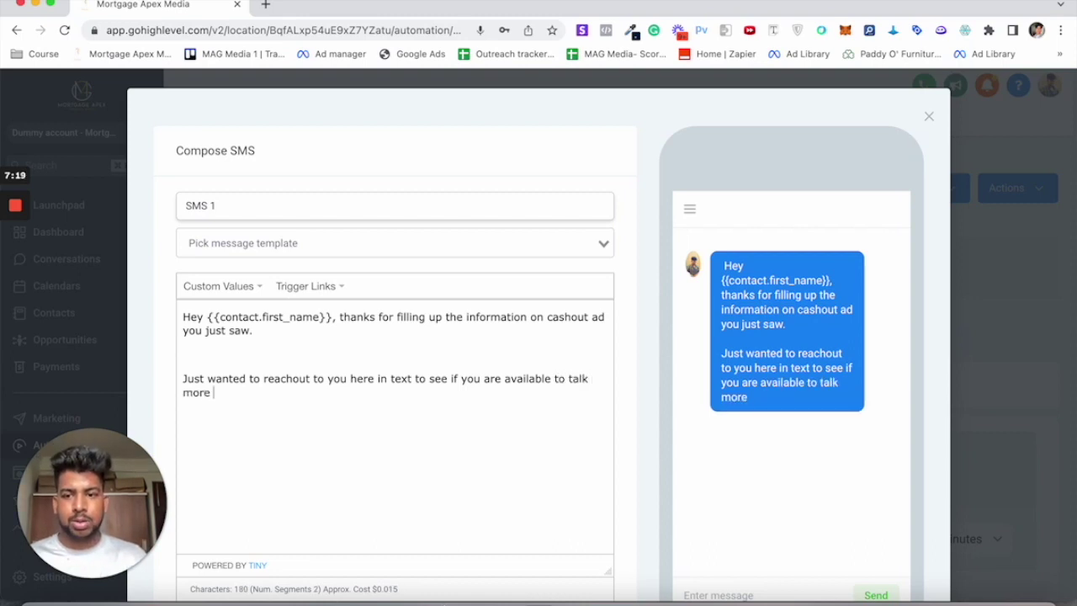
type("today or totomorrow")
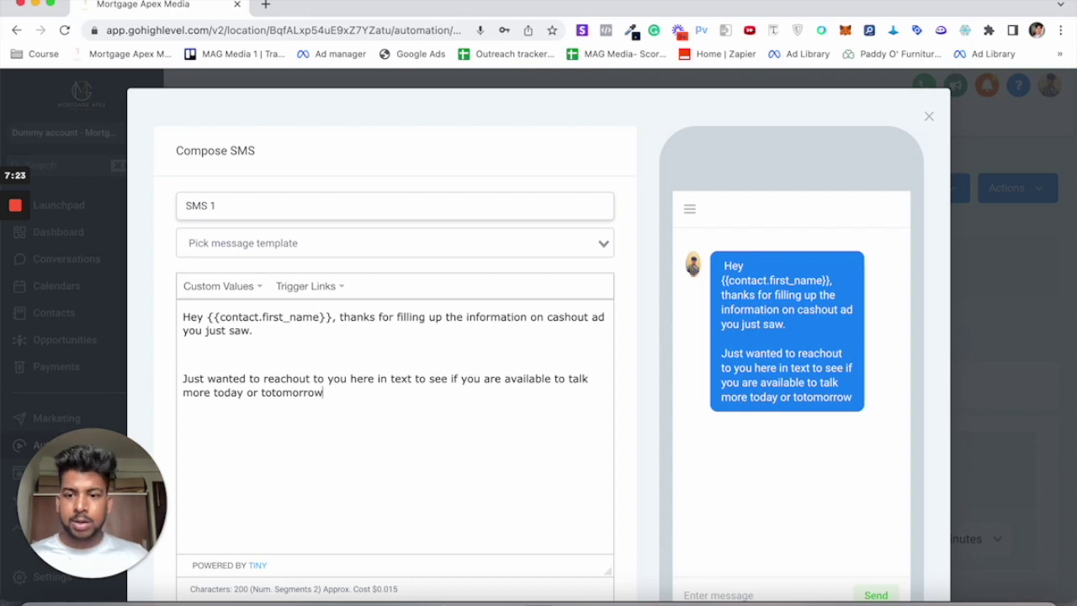
type("?")
left_click(269, 392)
key("BackSpace")
key("BackSpace")
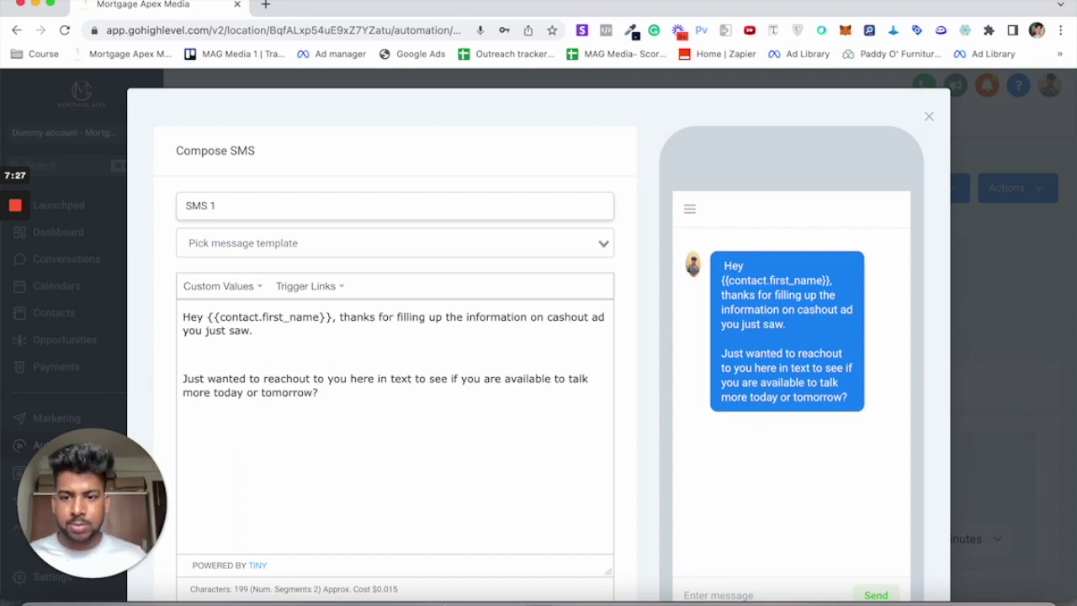
scroll(447, 392, "down", 5)
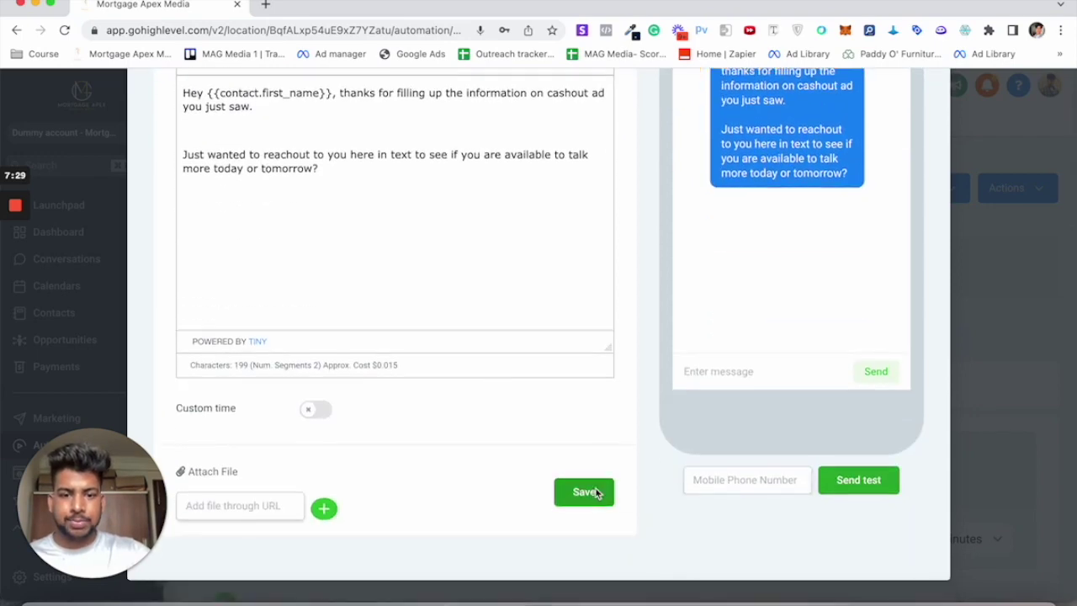
left_click(591, 491)
scroll(588, 492, "down", 3)
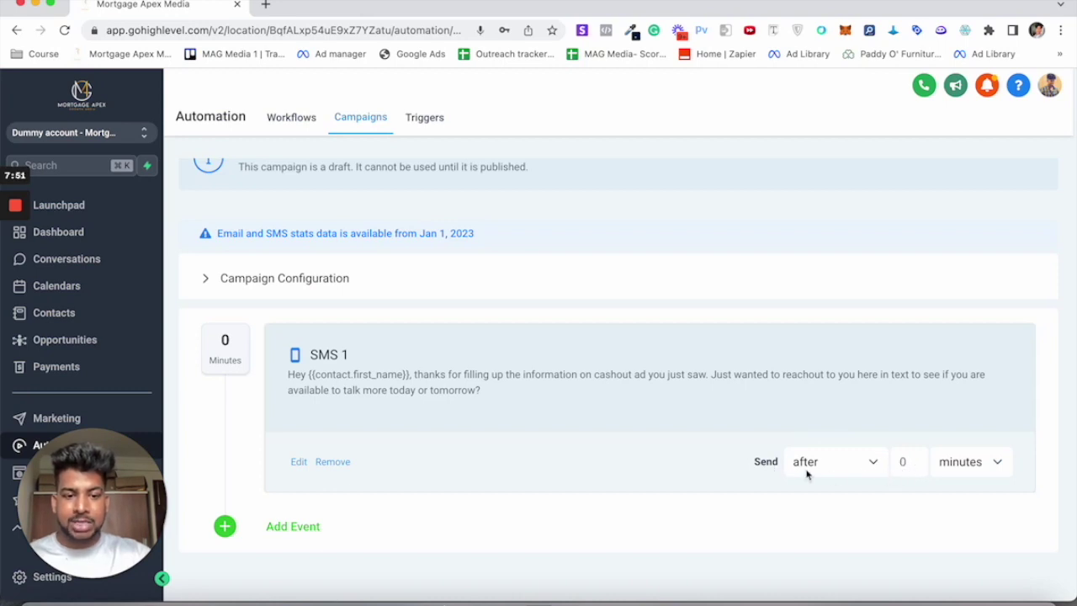
Step: Set SMS 1's send delay to 1 minute
left_click(913, 463)
key("BackSpace")
type("12")
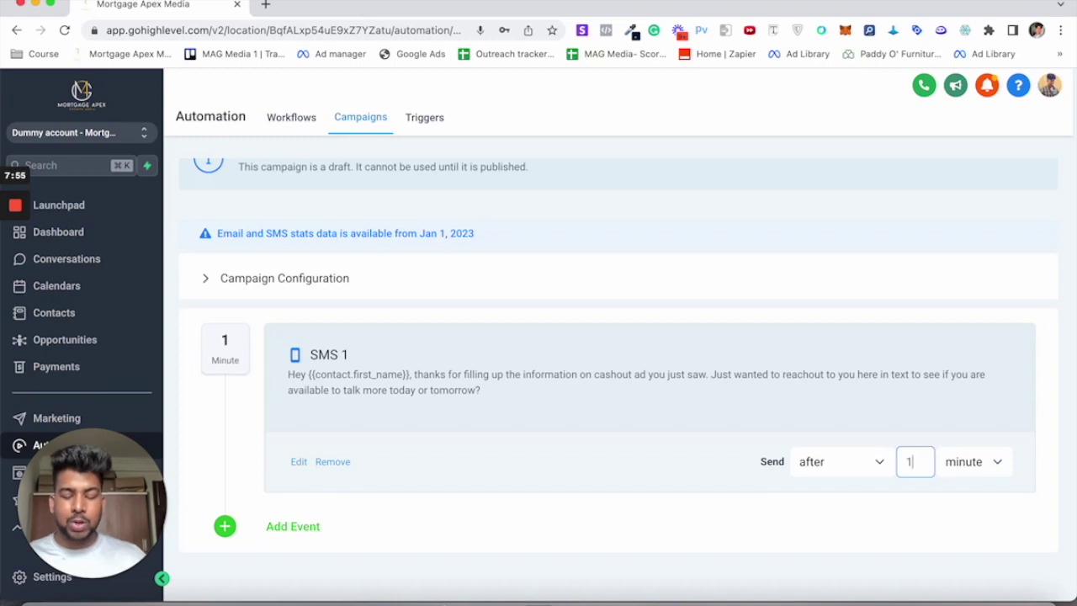
key("BackSpace")
key("BackSpace")
type("5")
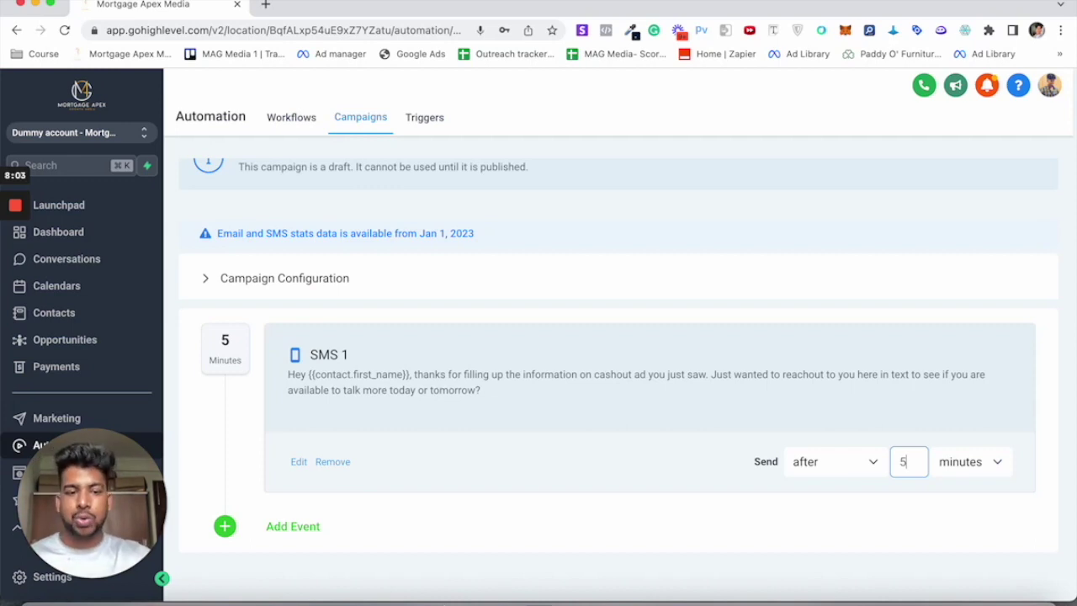
key("BackSpace")
type("0")
left_click(951, 469)
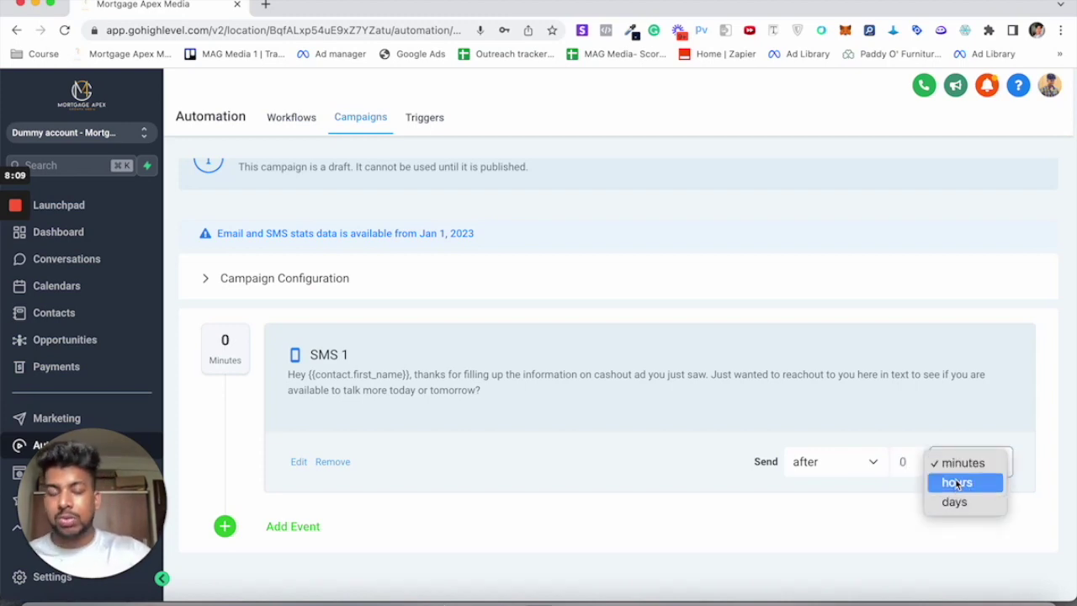
left_click(957, 482)
left_click(968, 468)
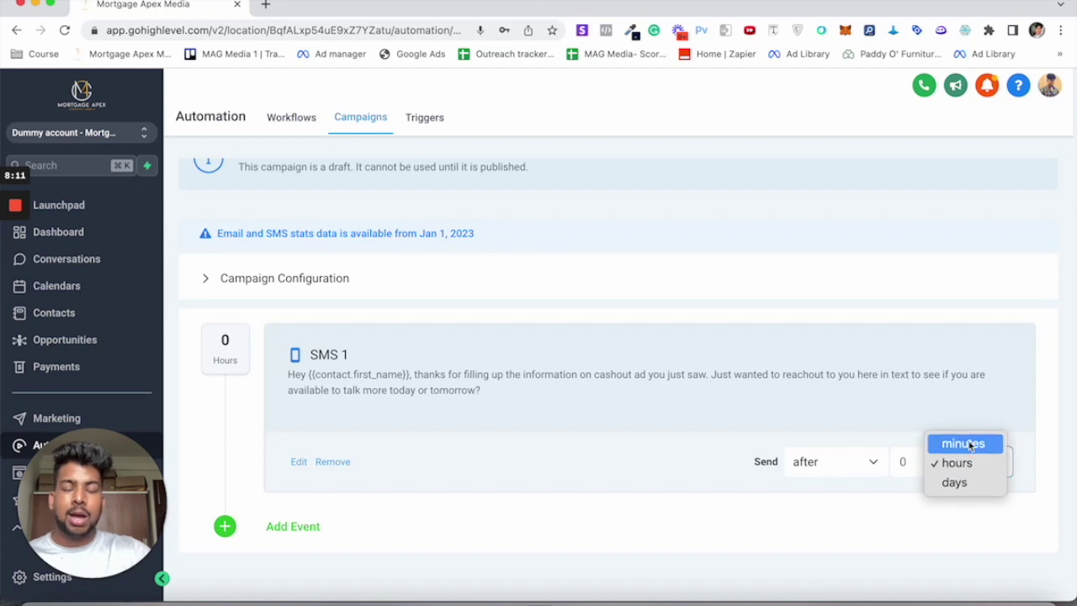
left_click(969, 443)
left_click(916, 463)
key("BackSpace")
type("1")
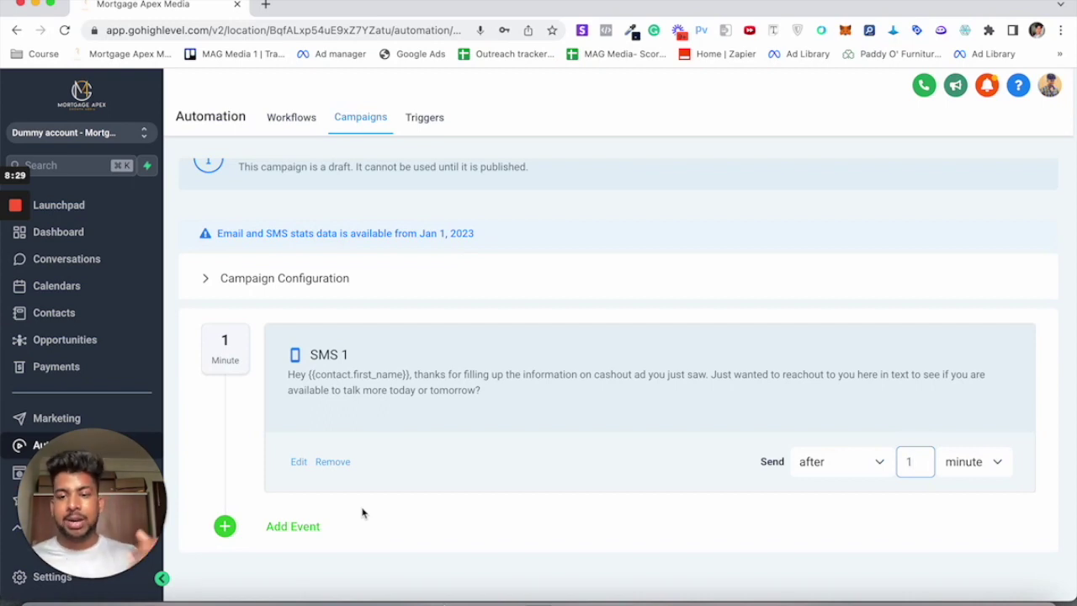
Step: Add SMS 2 reading 'Hey {first name}, just wanted to follow up with last message!' and save it
left_click(308, 530)
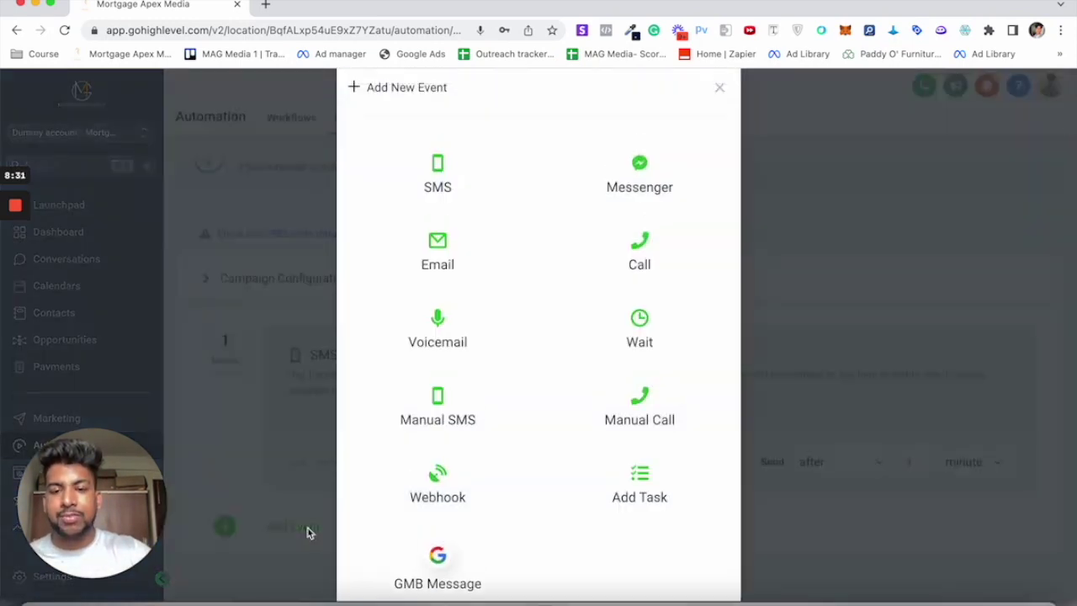
left_click(444, 206)
scroll(286, 306, "down", 2)
left_click(416, 286)
type("Hey")
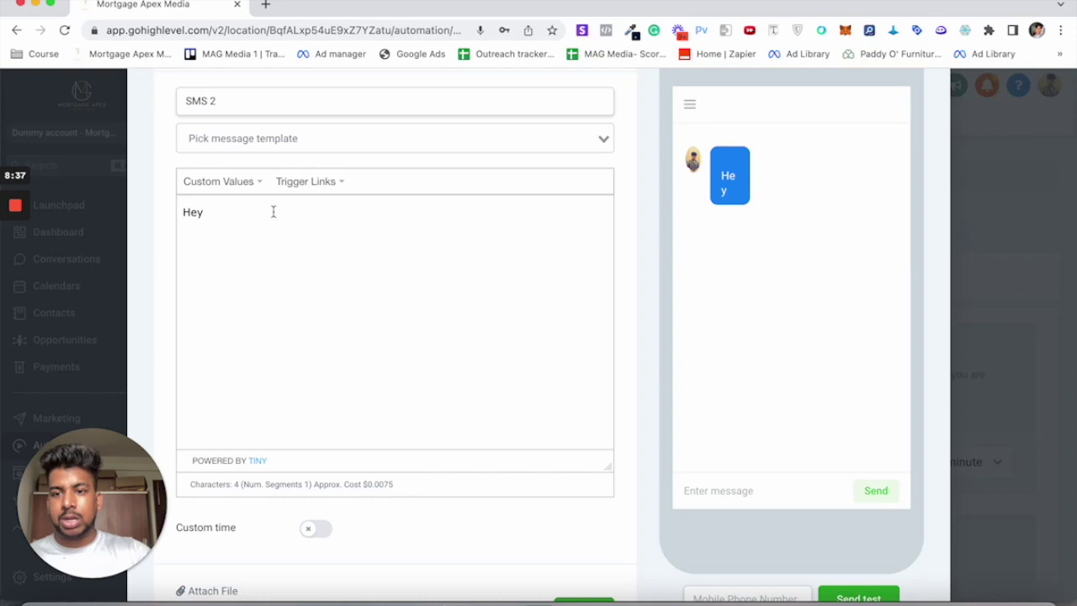
left_click(223, 185)
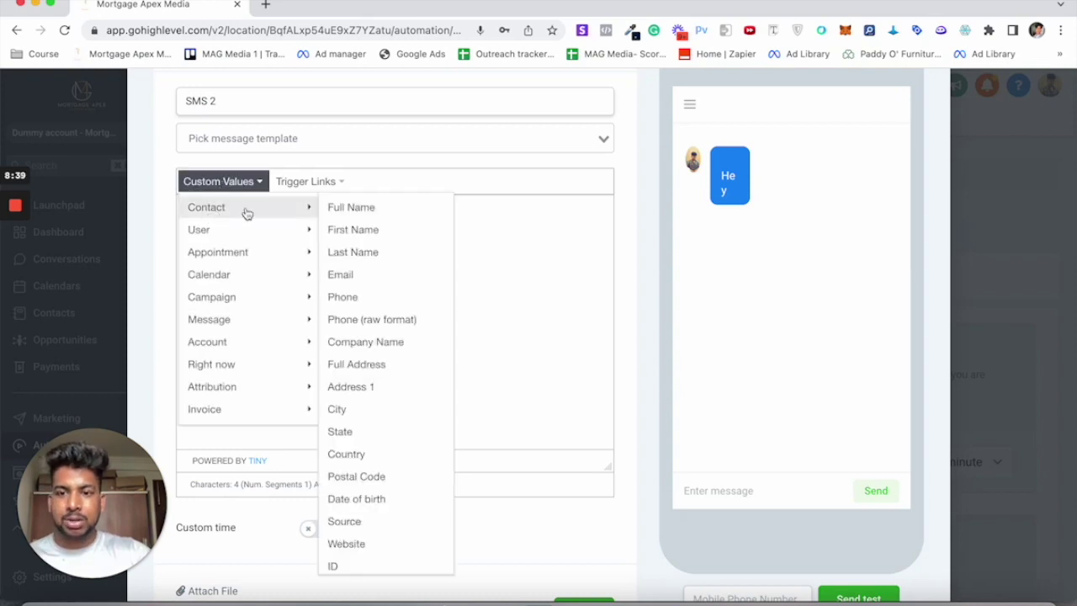
left_click(370, 228)
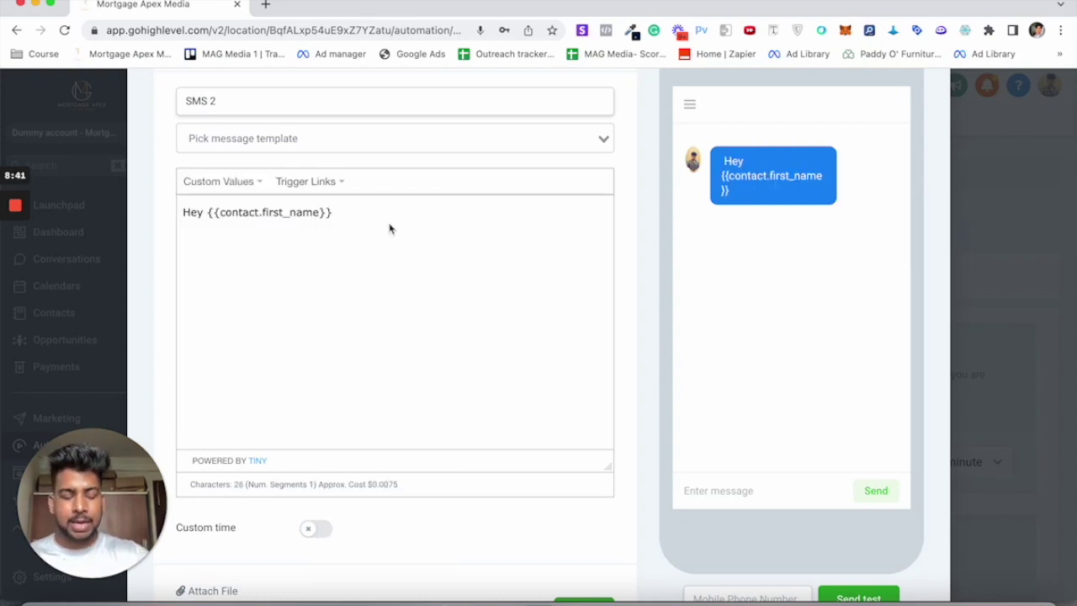
type(", just wan")
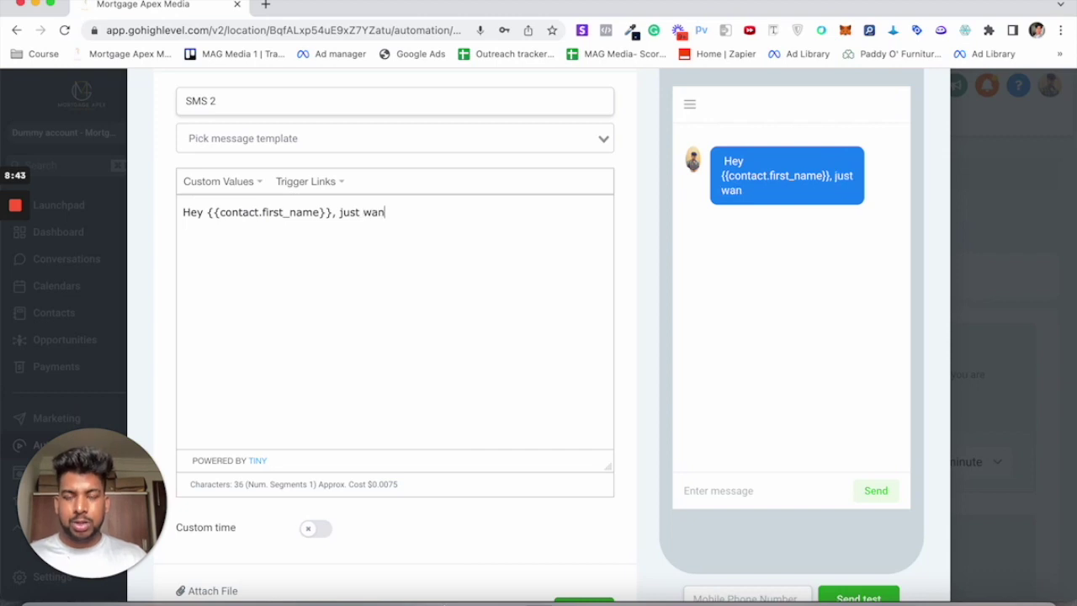
type("ted to follow")
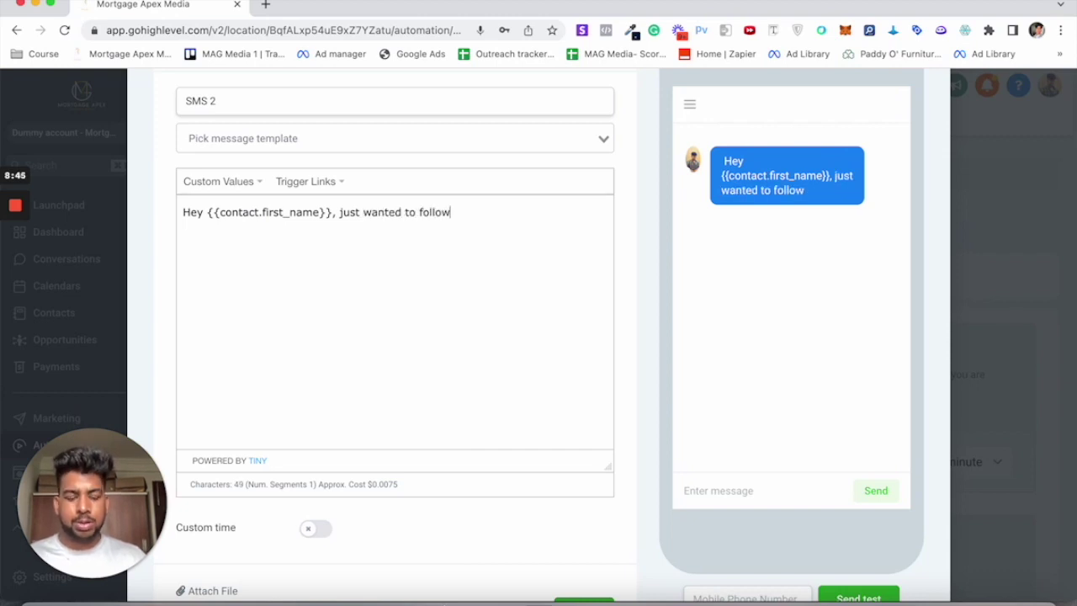
type(" up with last ")
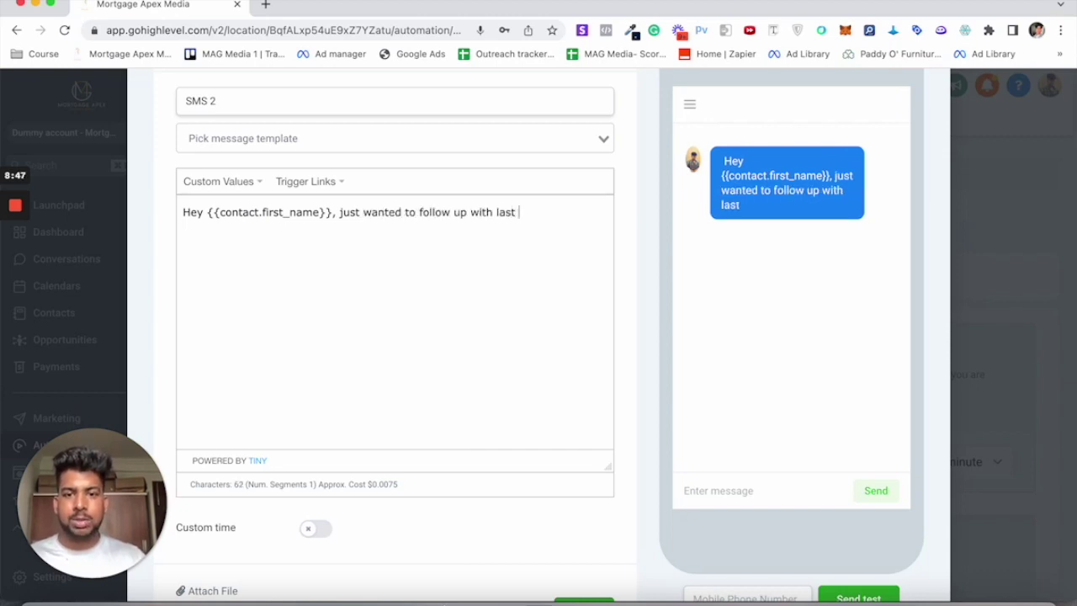
type("message!")
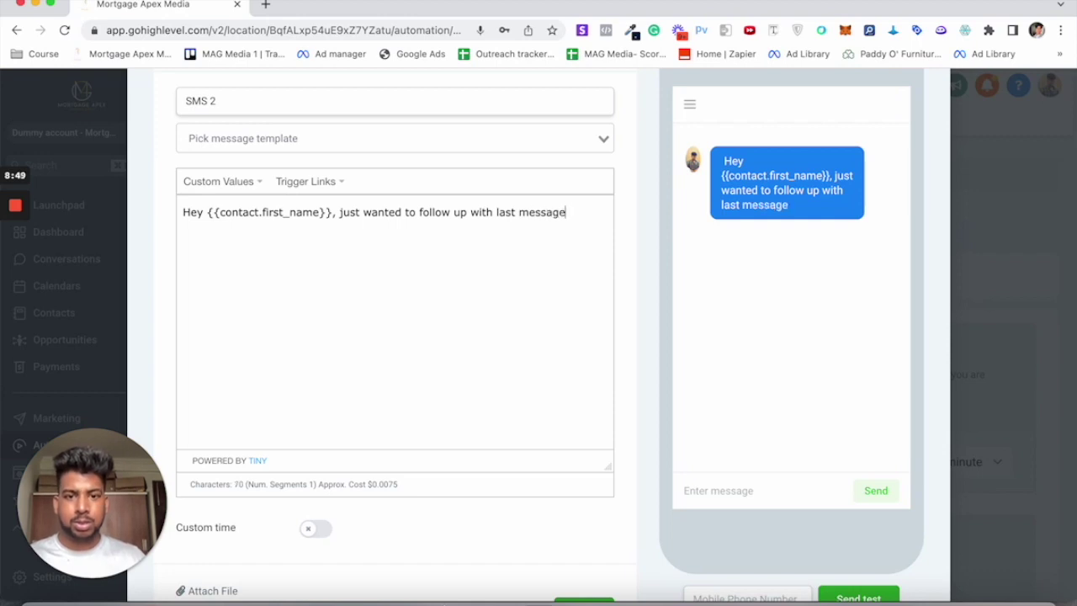
scroll(560, 421, "down", 3)
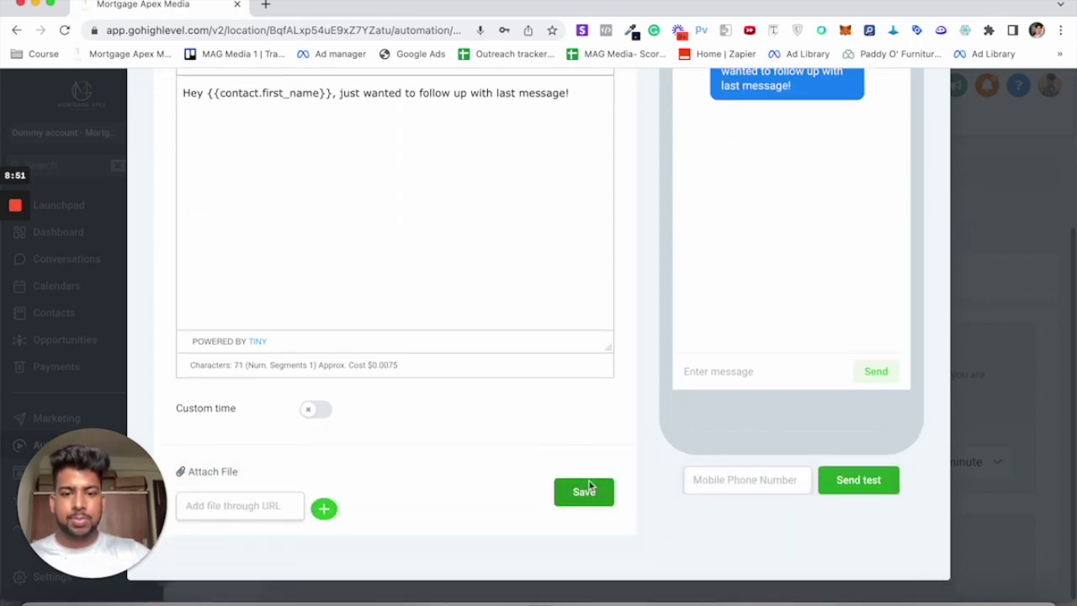
left_click(583, 492)
scroll(557, 486, "down", 3)
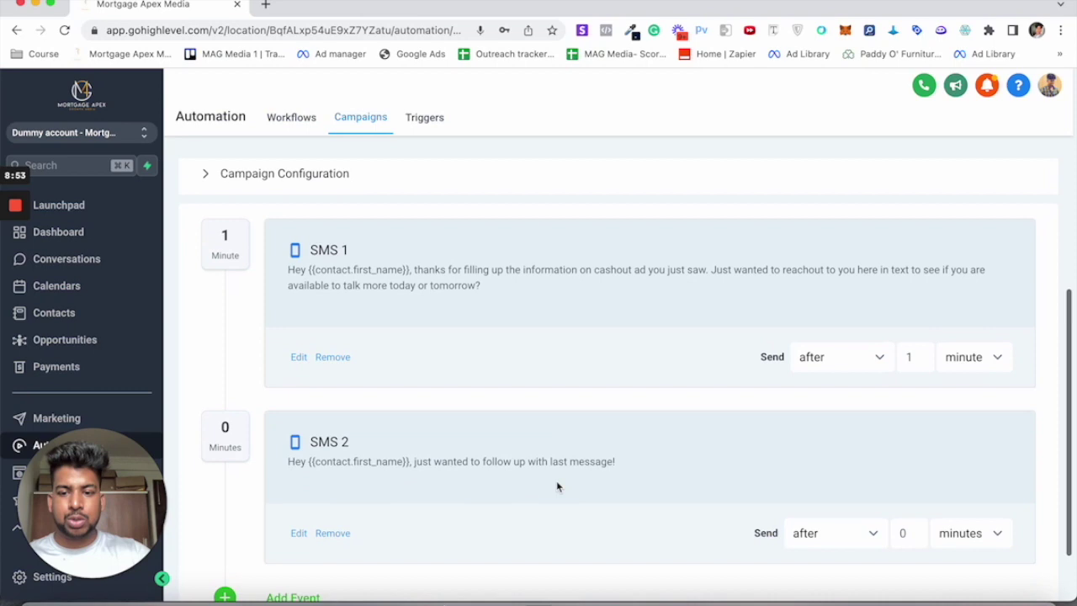
Step: Change the SMS 2 delay from 0 to 1 hour after the previous message
left_click(902, 462)
key("BackSpace")
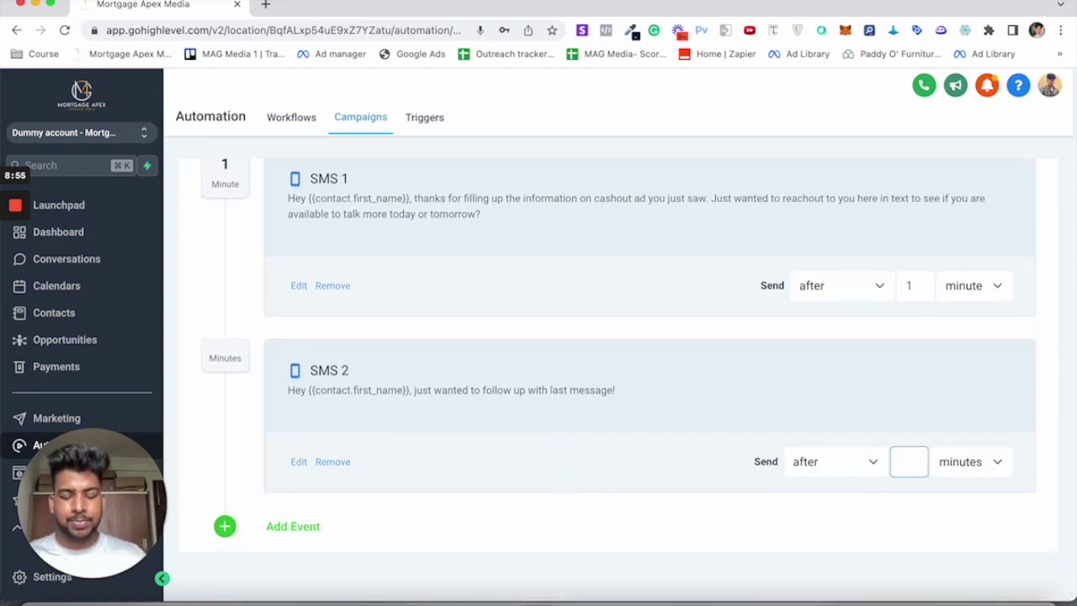
type("1")
left_click(972, 463)
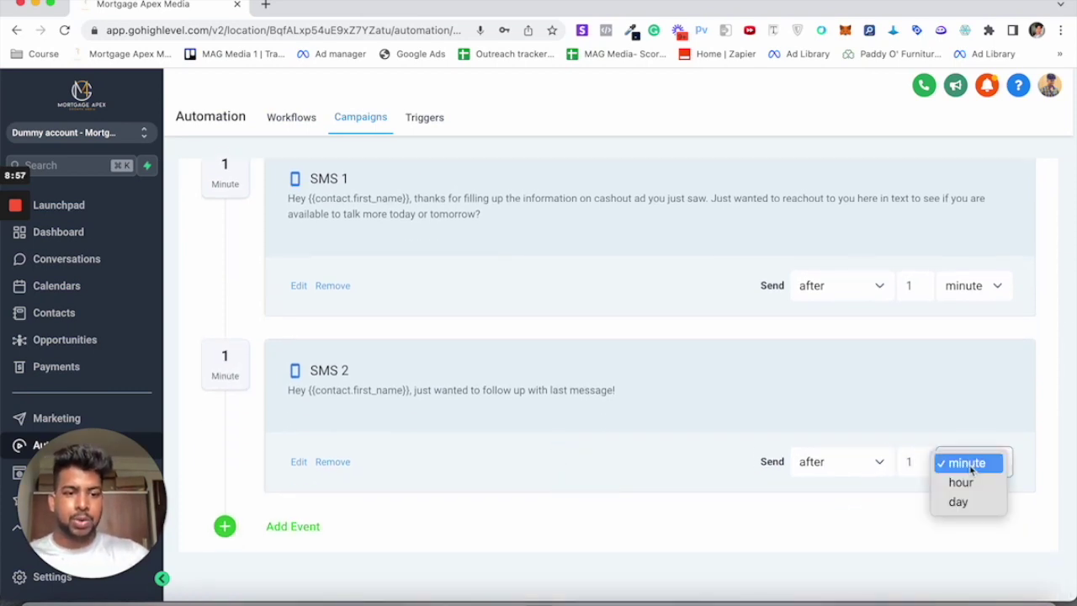
left_click(959, 487)
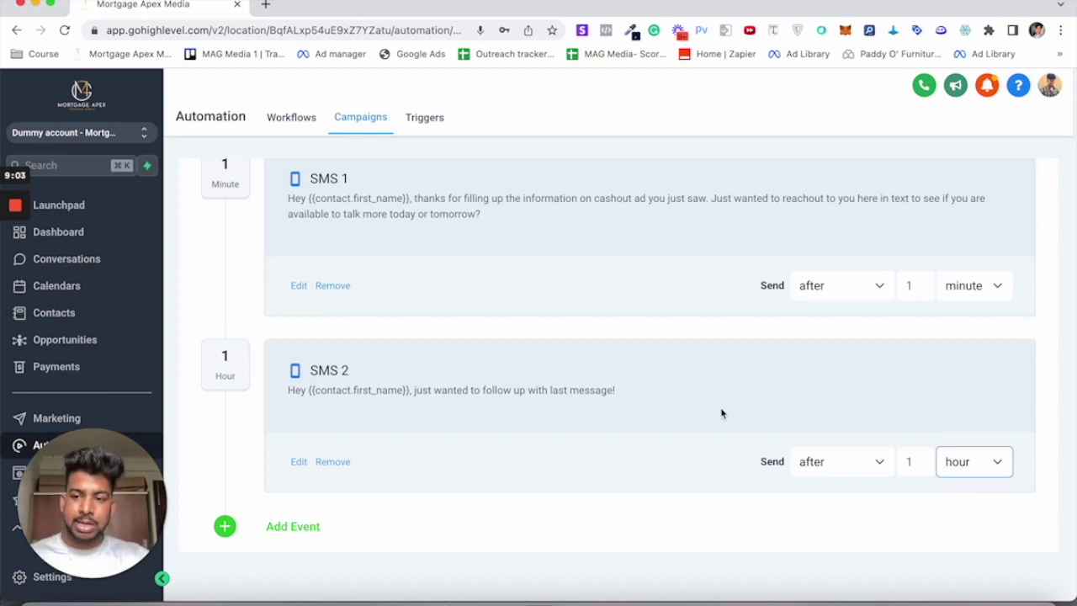
scroll(722, 413, "up", 3)
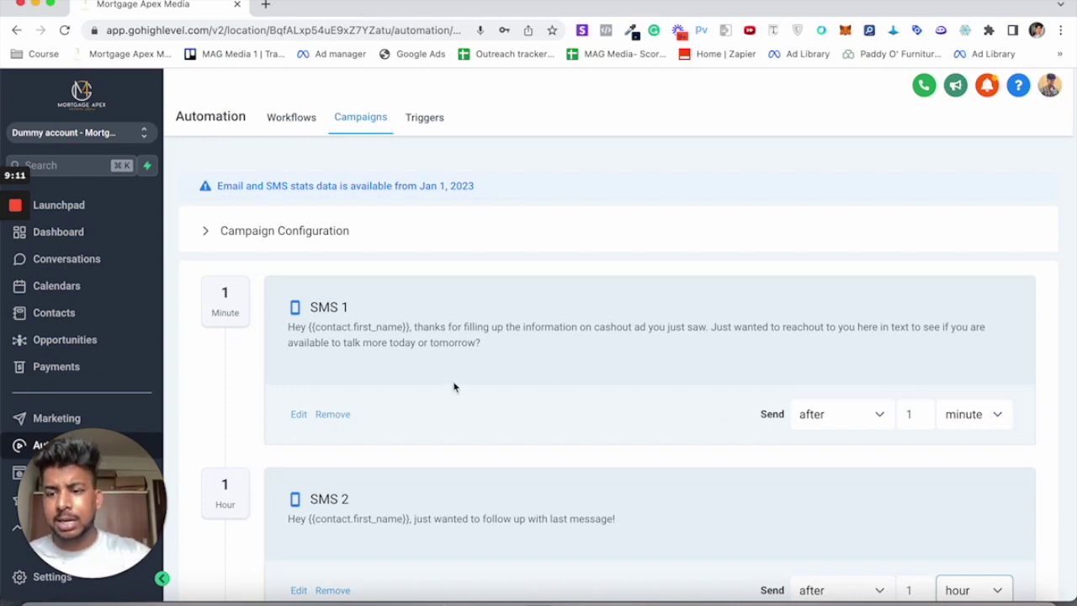
scroll(454, 387, "down", 3)
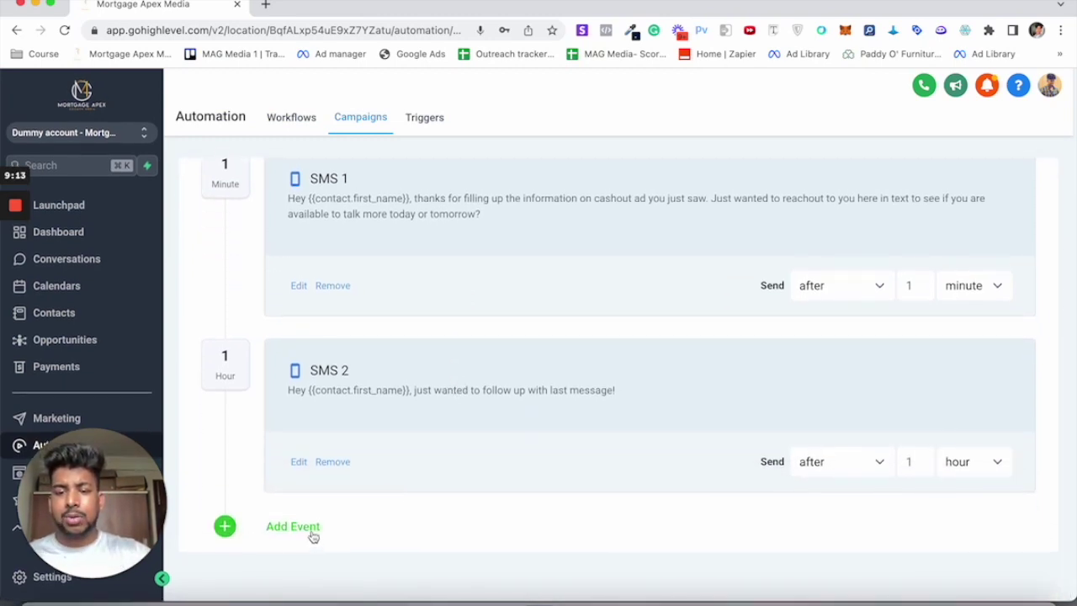
left_click(308, 532)
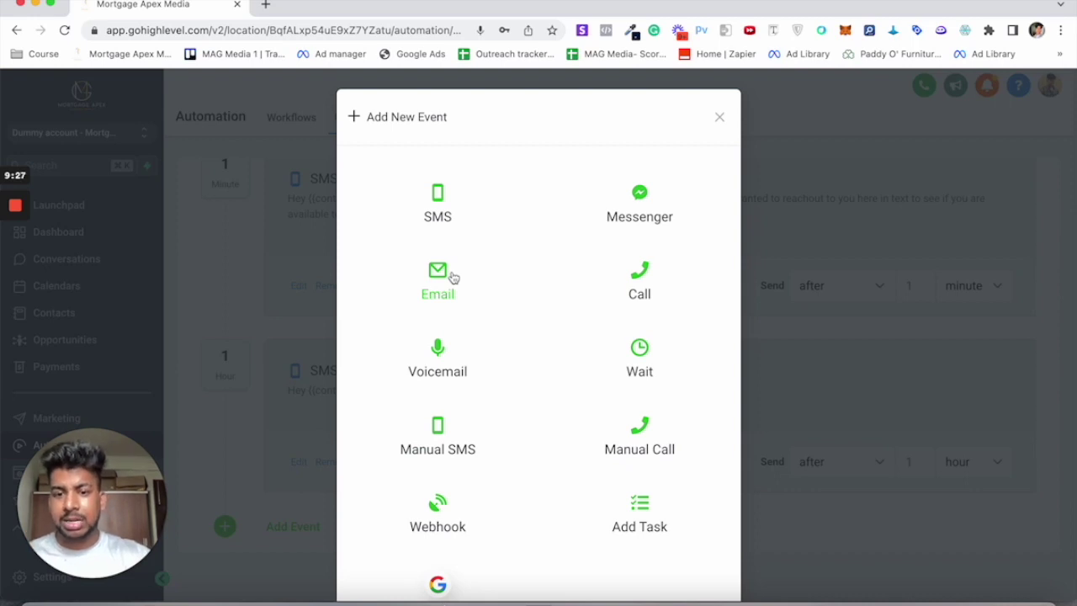
left_click(794, 296)
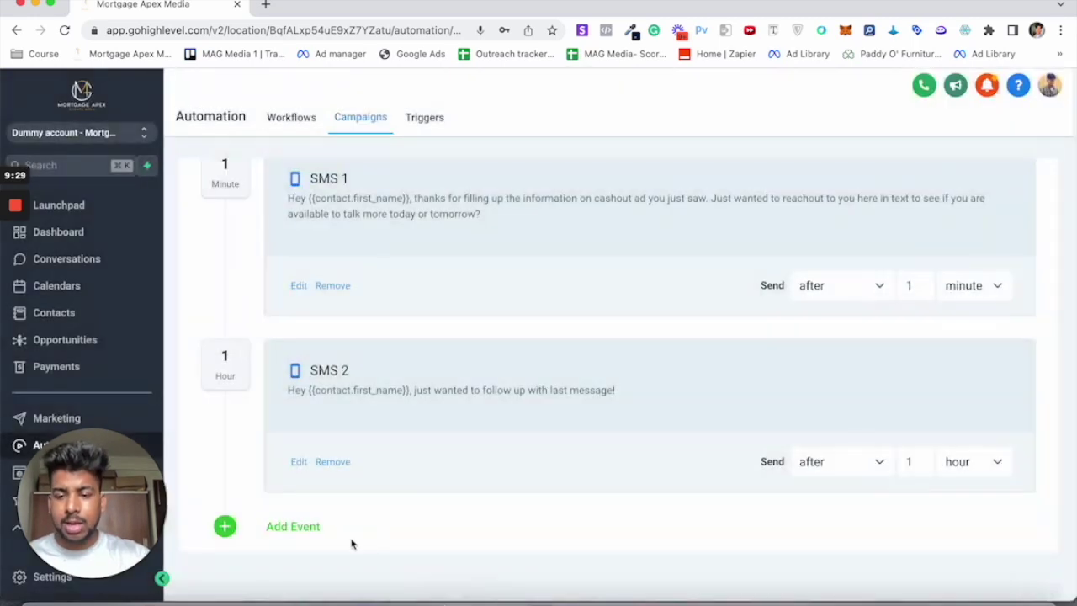
left_click(299, 527)
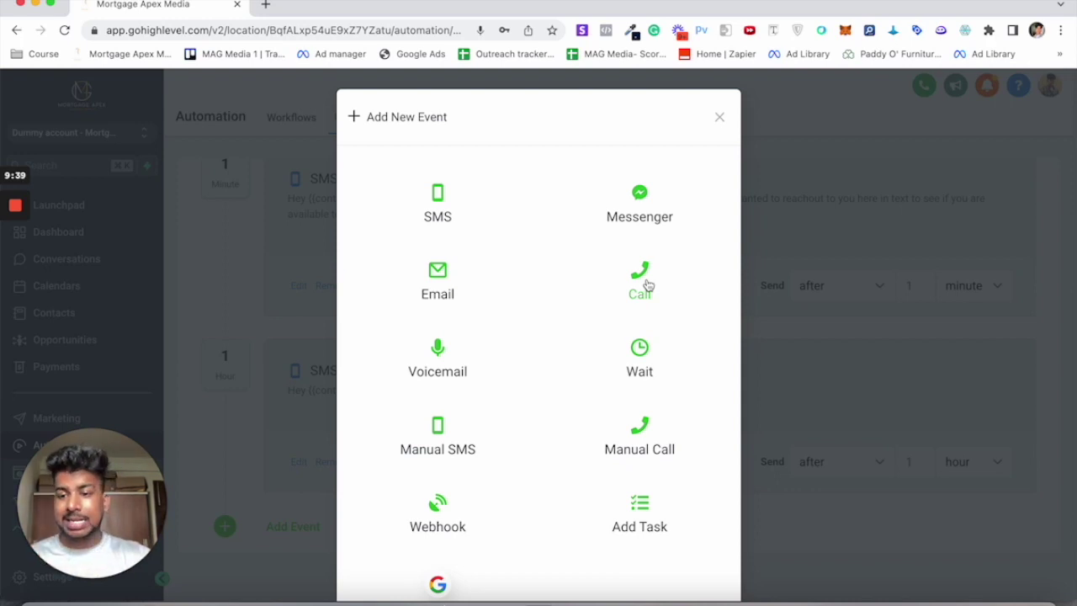
left_click(228, 390)
scroll(577, 318, "up", 5)
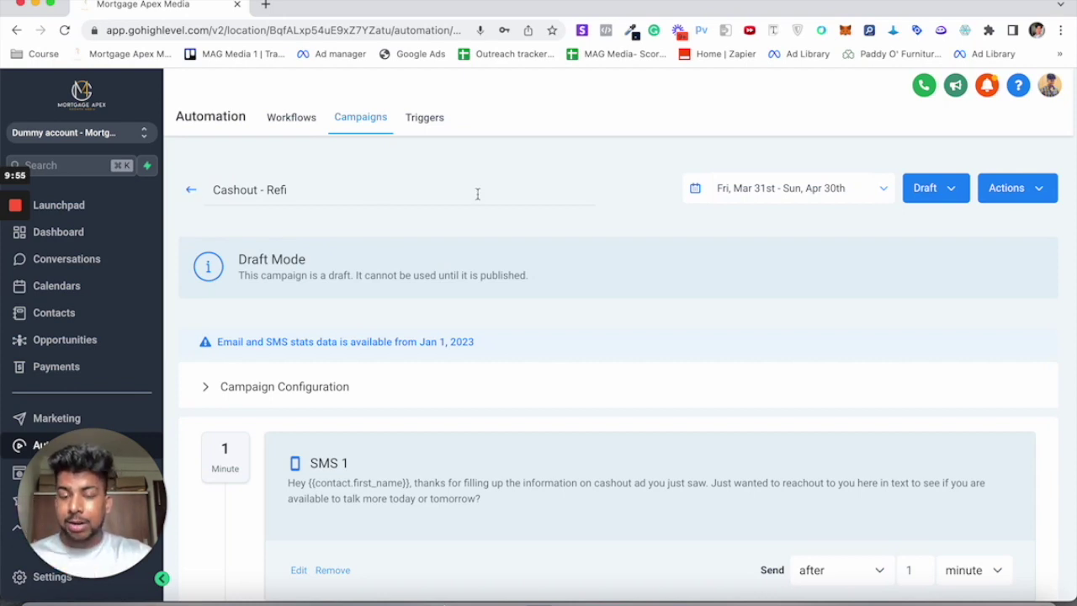
Step: Switch Cashout - Refi from Draft to Published and return to the campaign list
left_click(931, 193)
left_click(951, 221)
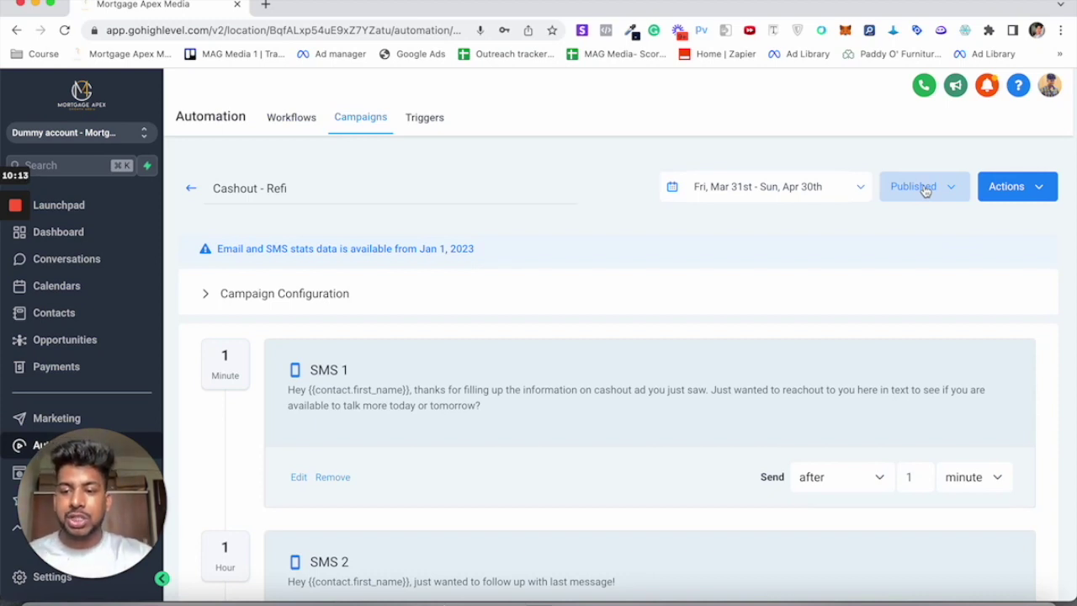
left_click(194, 191)
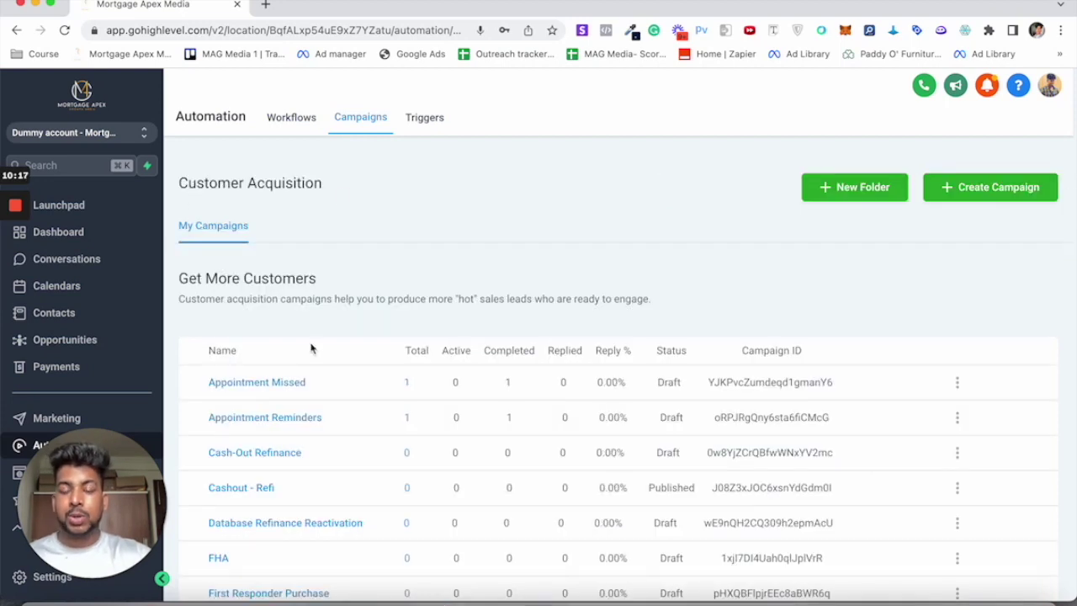
scroll(291, 347, "down", 5)
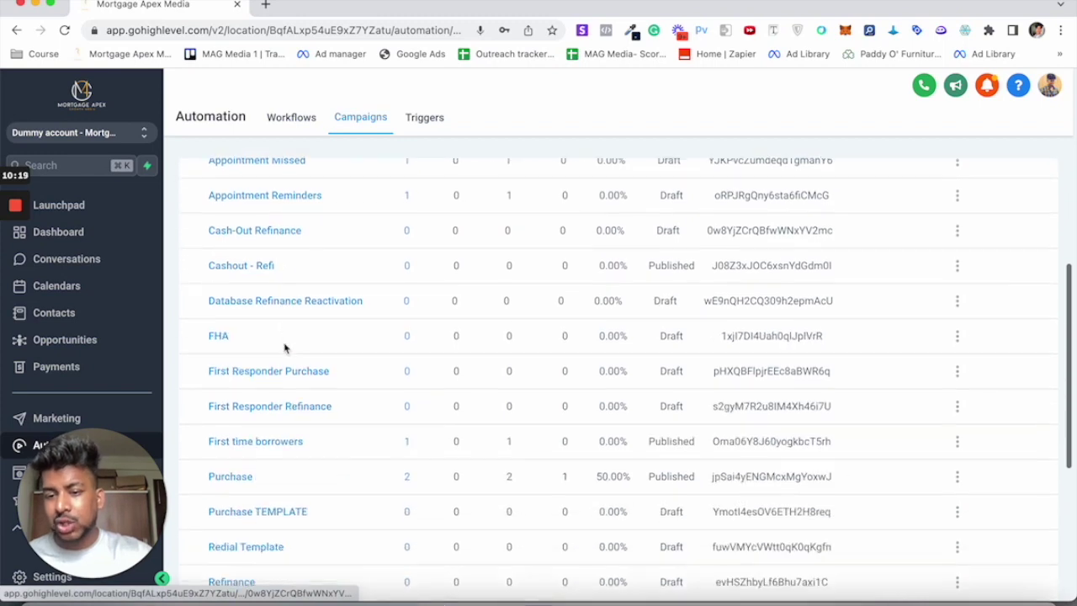
scroll(285, 348, "down", 4)
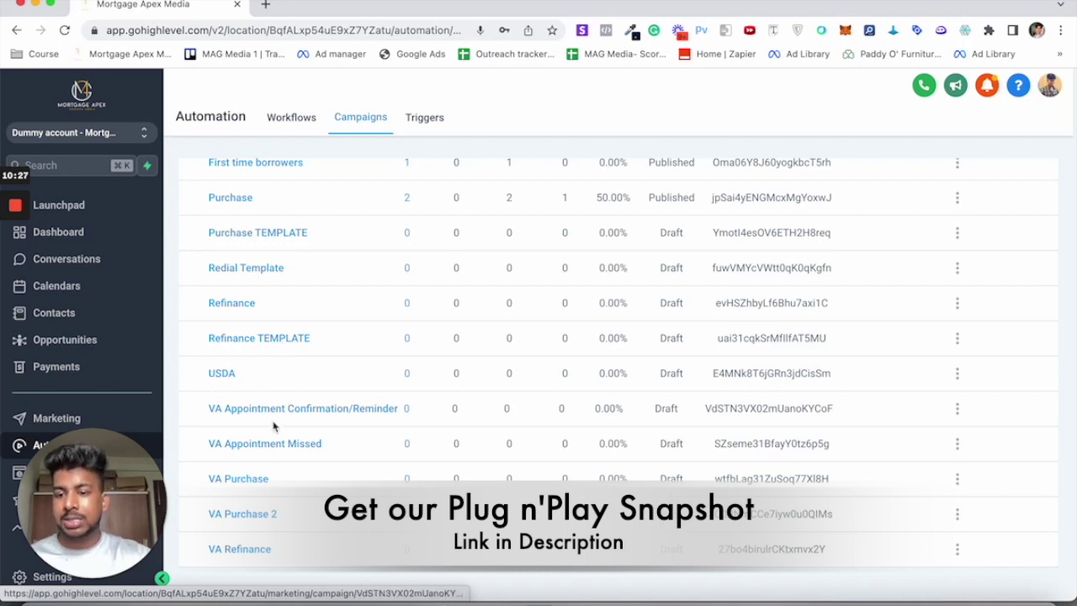
scroll(288, 207, "up", 1)
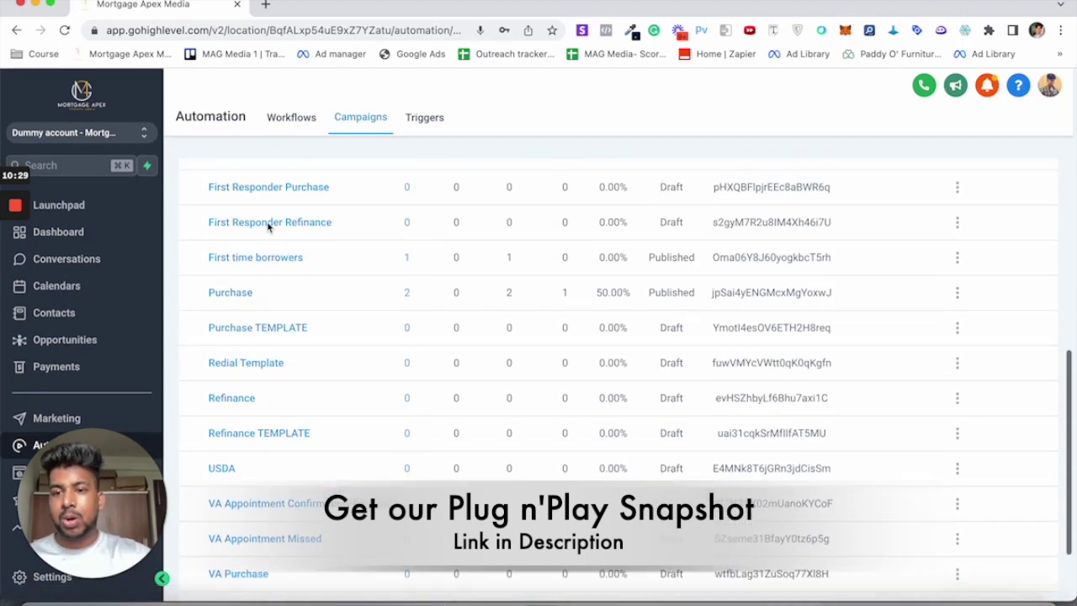
scroll(259, 226, "up", 3)
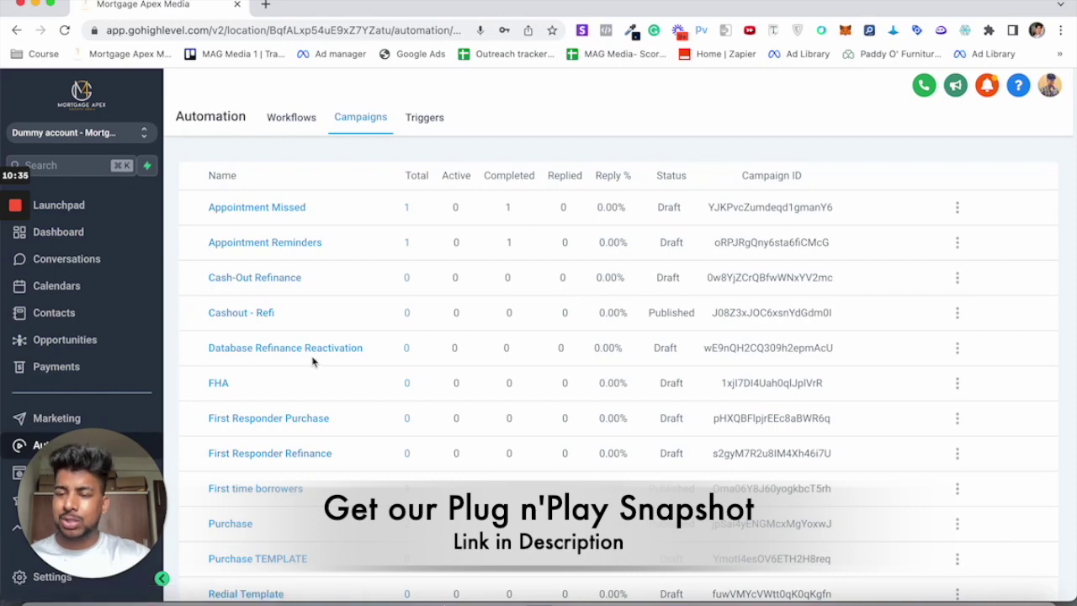
scroll(313, 362, "down", 1)
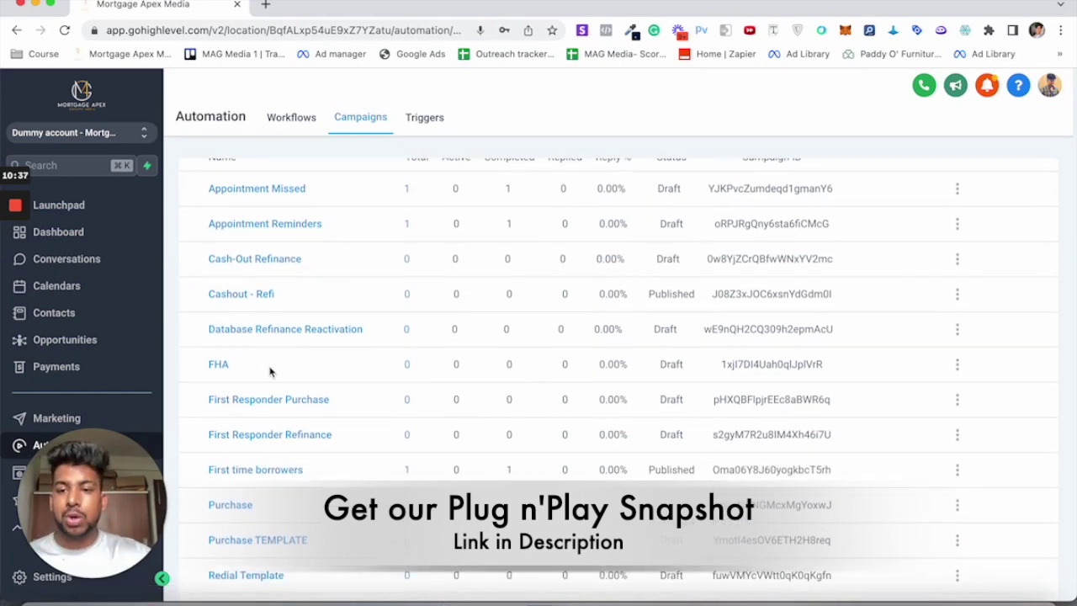
scroll(270, 371, "down", 2)
scroll(270, 372, "down", 1)
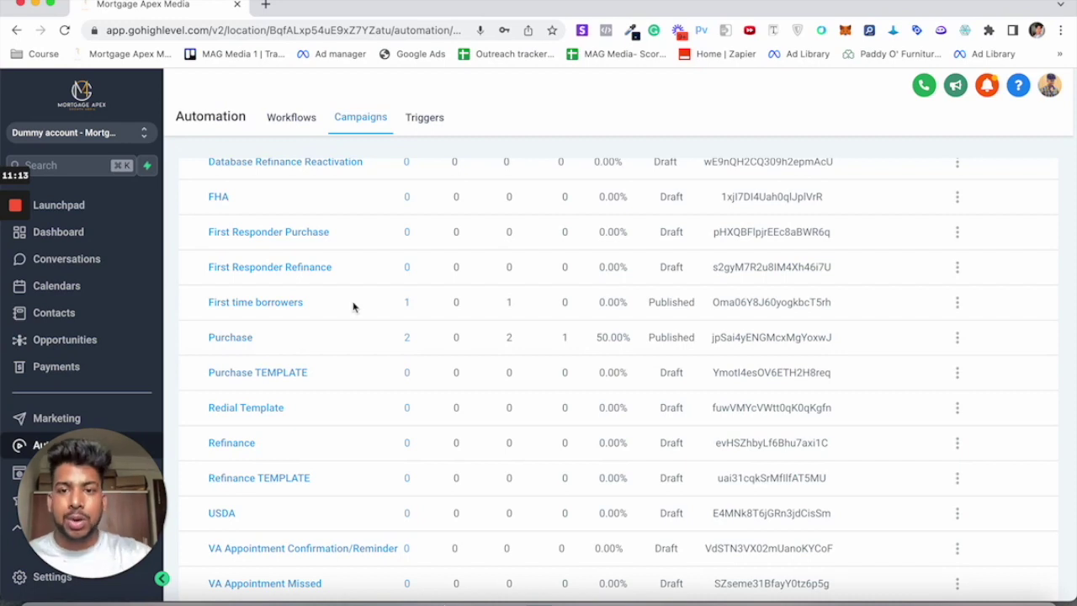
Step: On the Triggers page, add a new trigger named 'Cashout refi' and save it
left_click(434, 122)
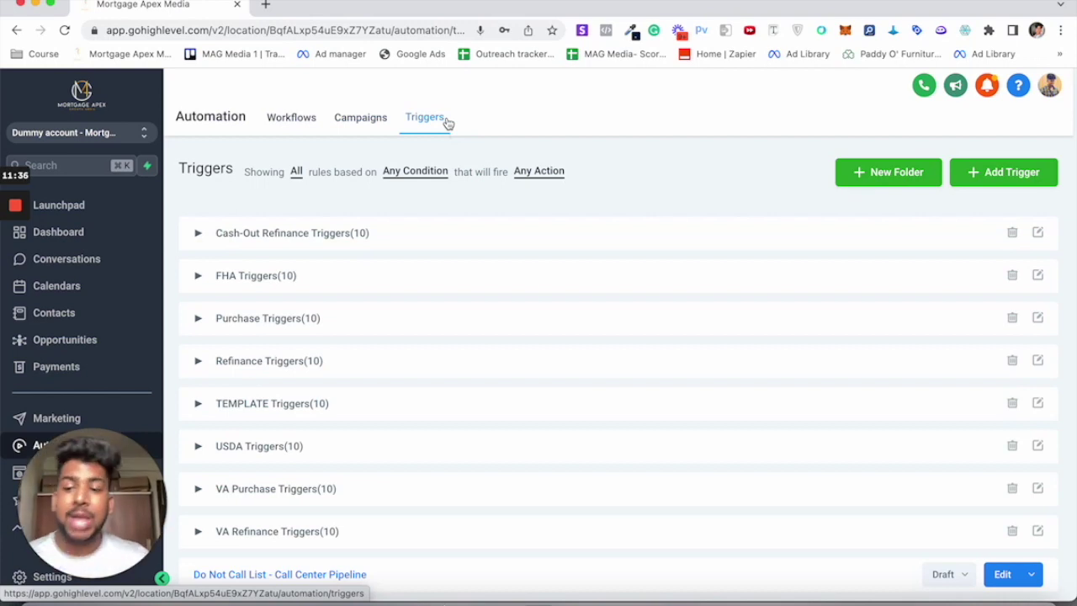
left_click(1005, 170)
left_click(529, 202)
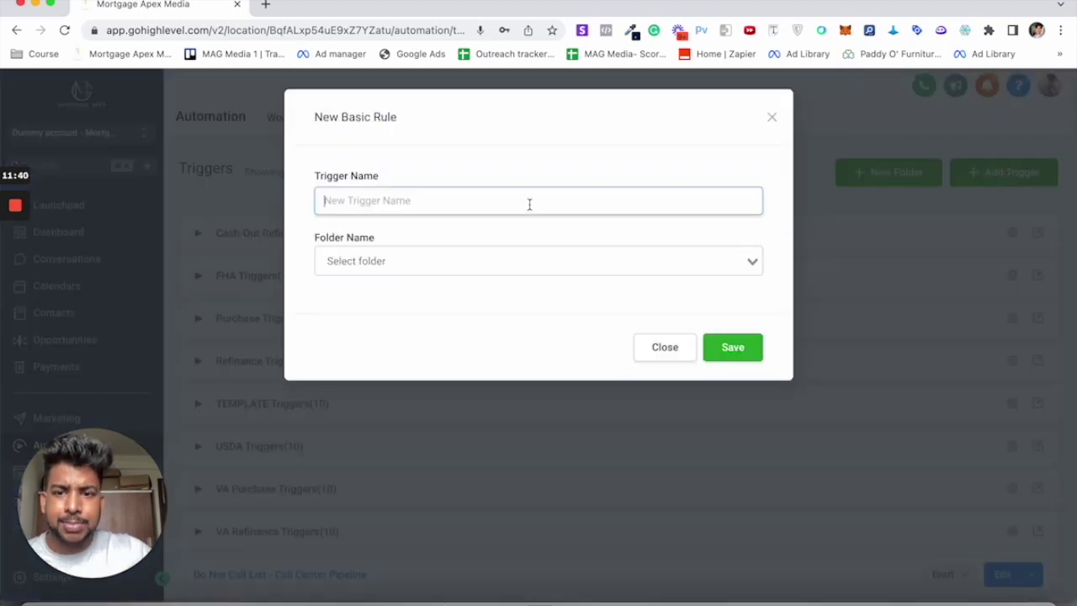
type("Casho")
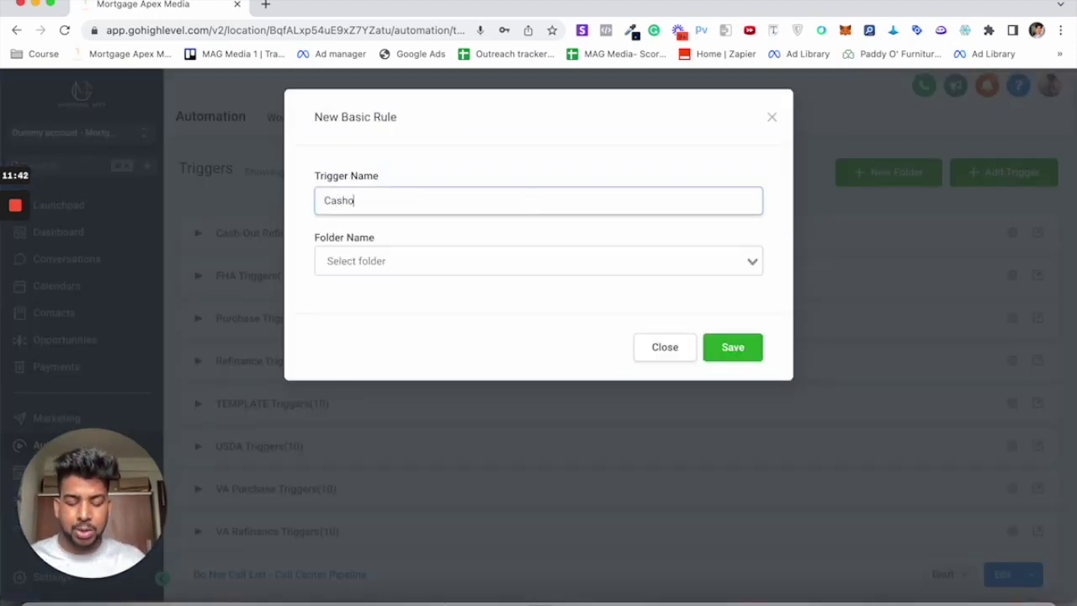
type("ut refi")
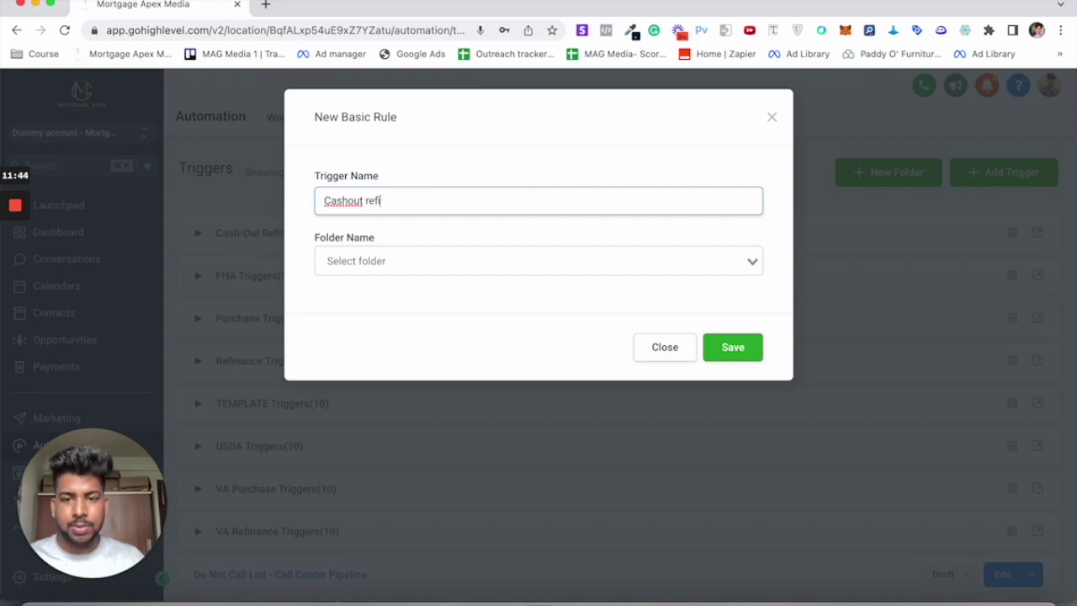
left_click(738, 357)
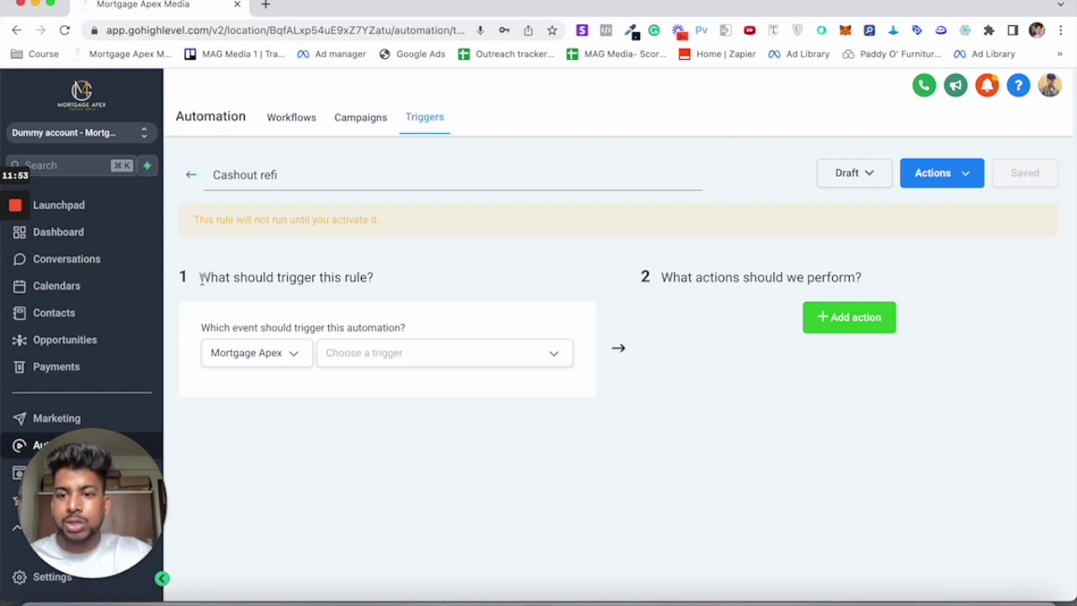
Step: Try activating the still-empty Cashout refi rule and dismiss the missing-trigger warning
left_click_drag(201, 277, 431, 288)
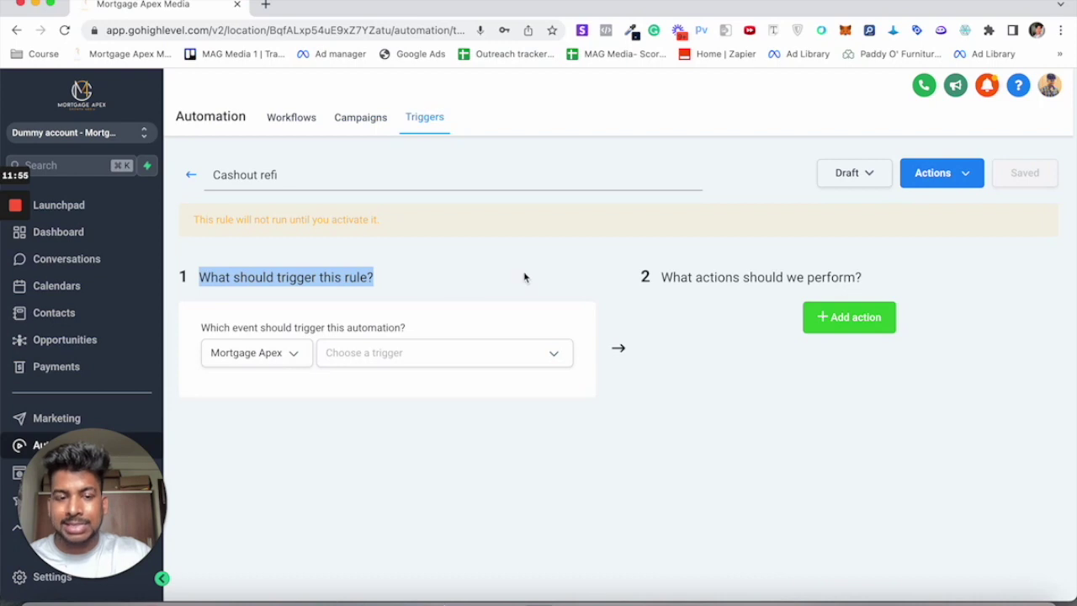
left_click_drag(662, 277, 906, 279)
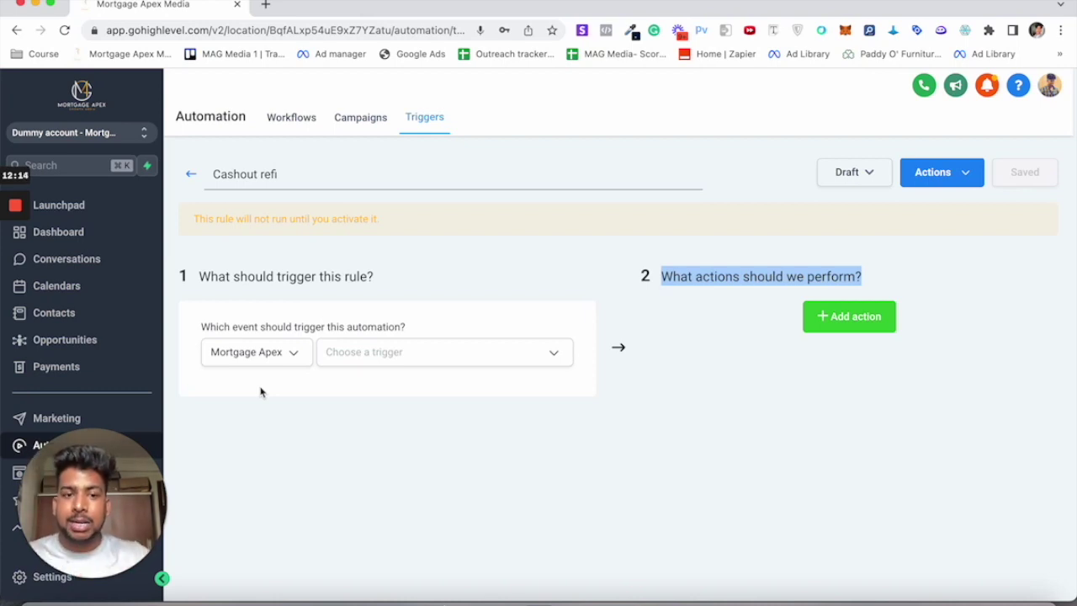
left_click(852, 178)
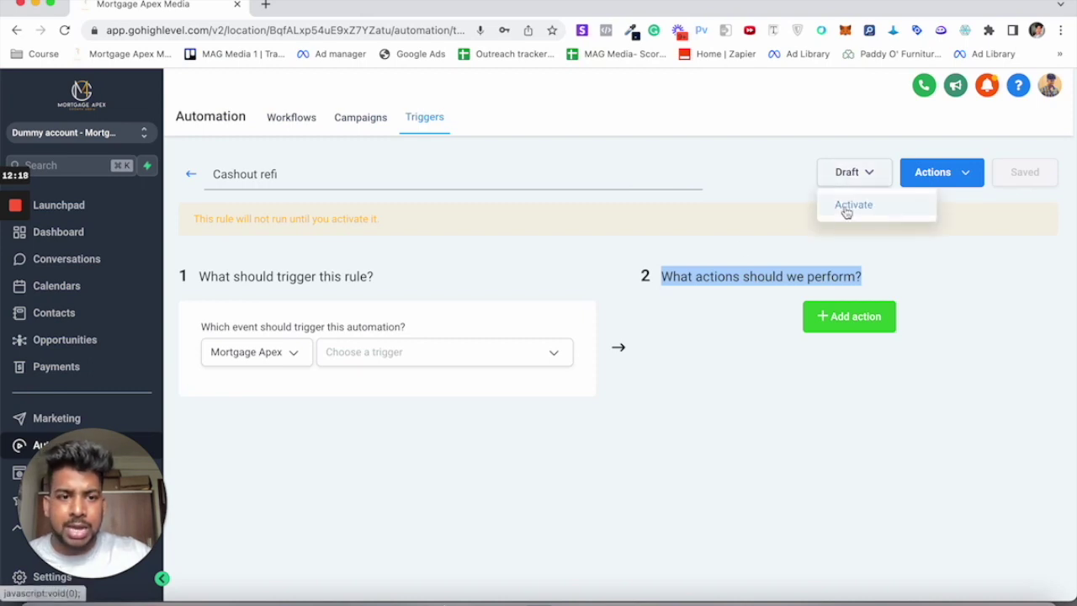
left_click(845, 209)
left_click(769, 112)
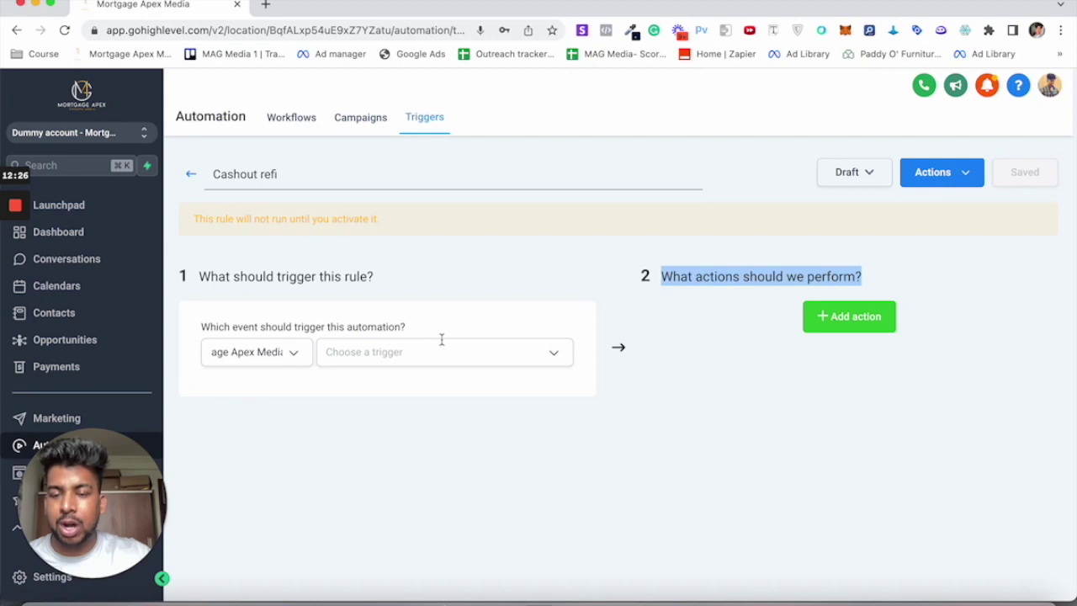
Step: Set the rule's trigger to Facebook Lead Form Submitted
left_click(274, 351)
left_click(297, 356)
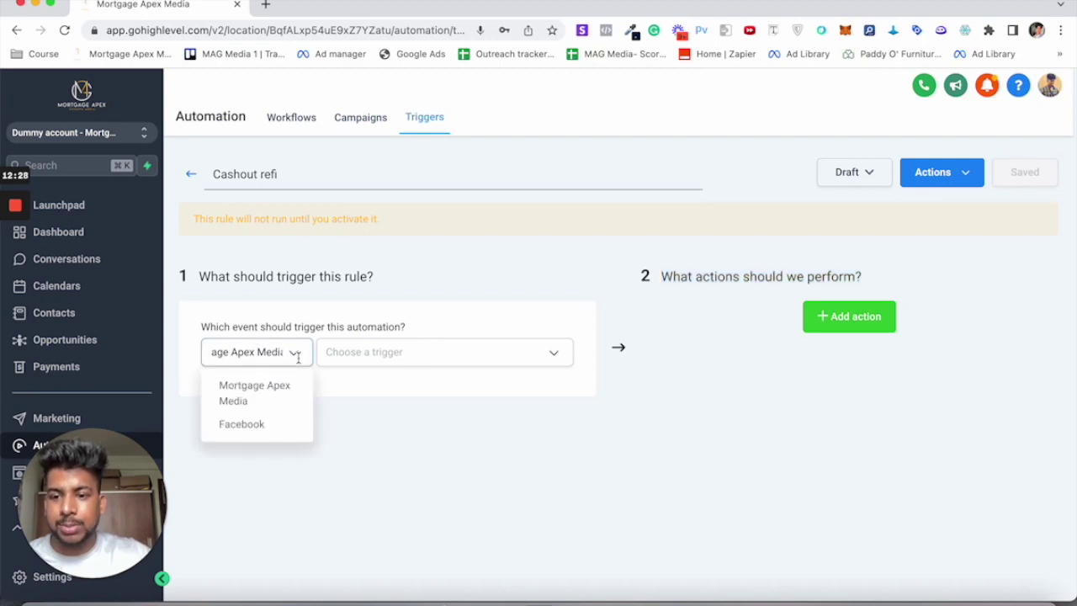
left_click(261, 430)
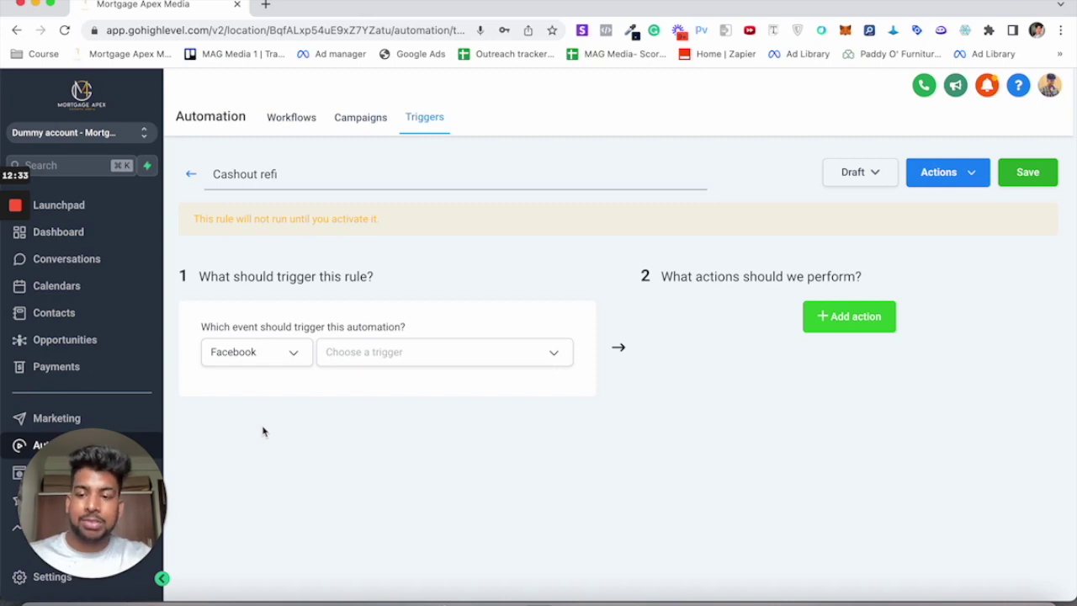
left_click(415, 360)
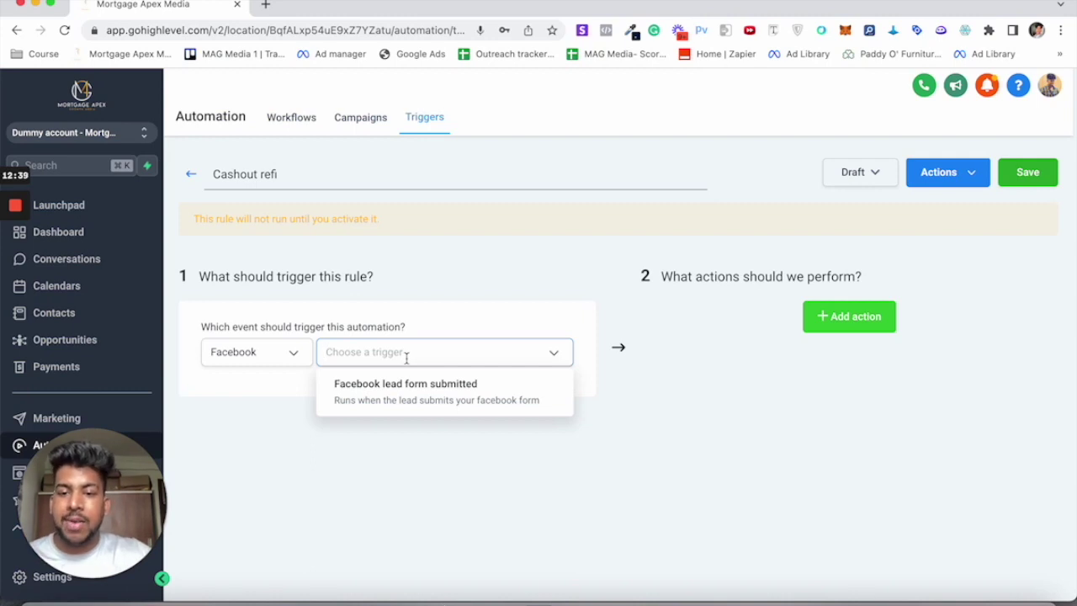
left_click(383, 401)
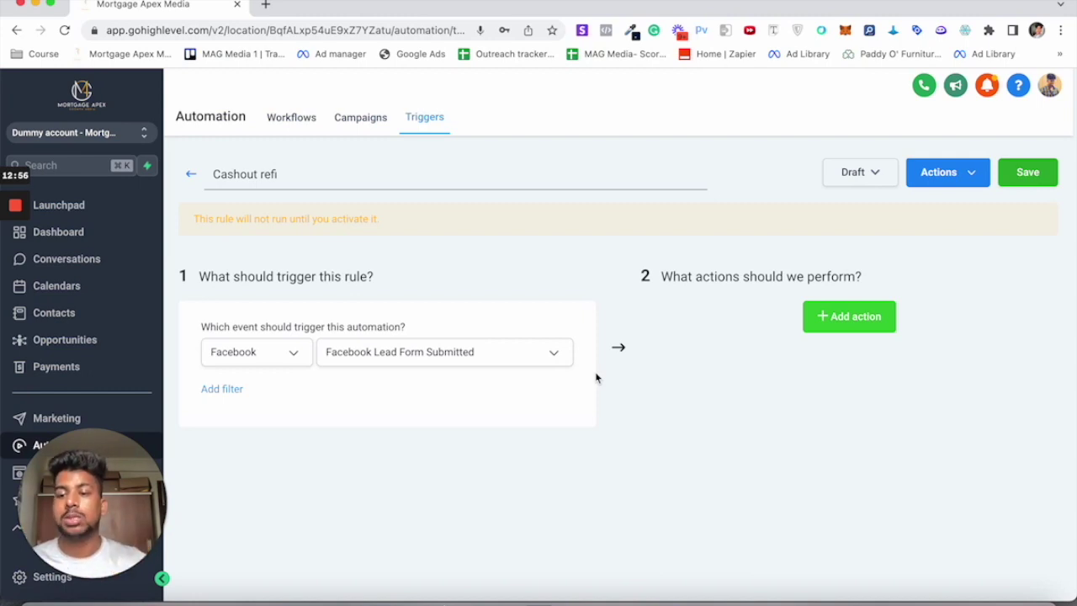
Step: Filter the trigger with In Form set to the 'Youtube test' form, and add an action row
left_click(222, 389)
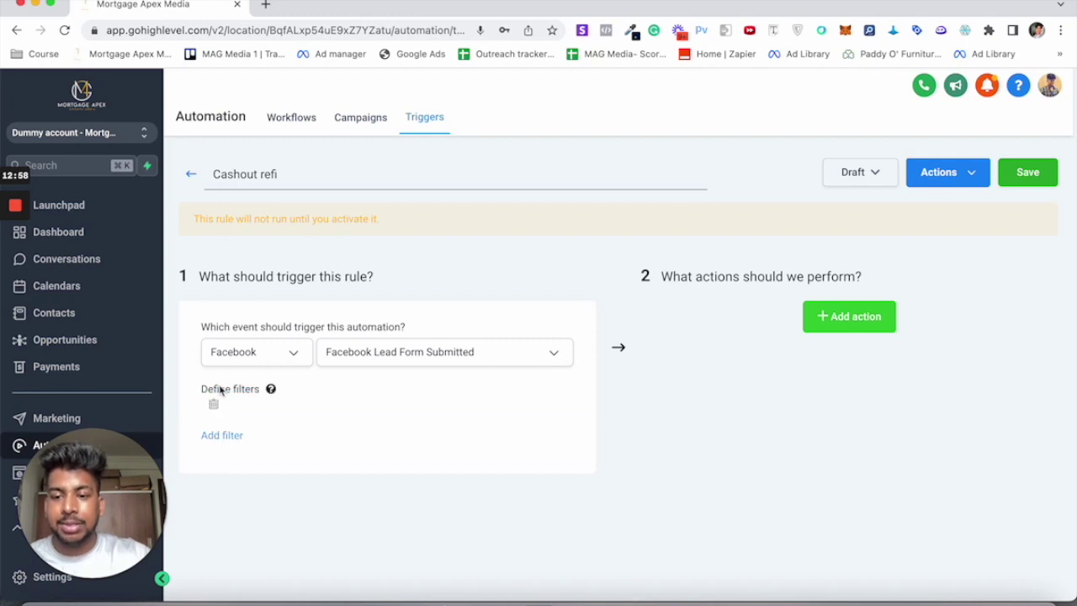
left_click(277, 411)
left_click(247, 211)
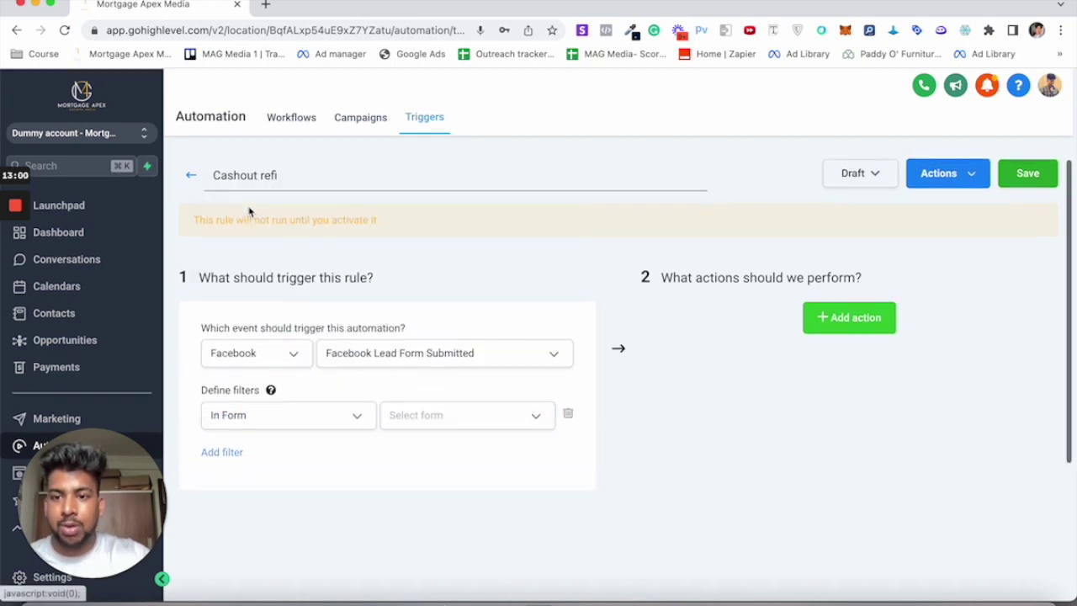
left_click(462, 420)
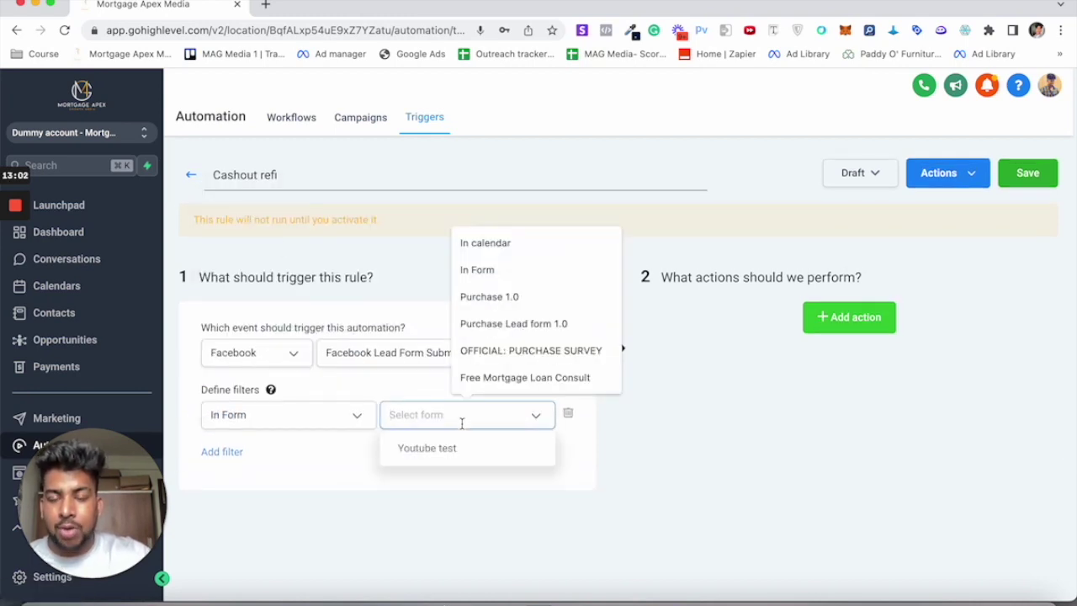
left_click(418, 450)
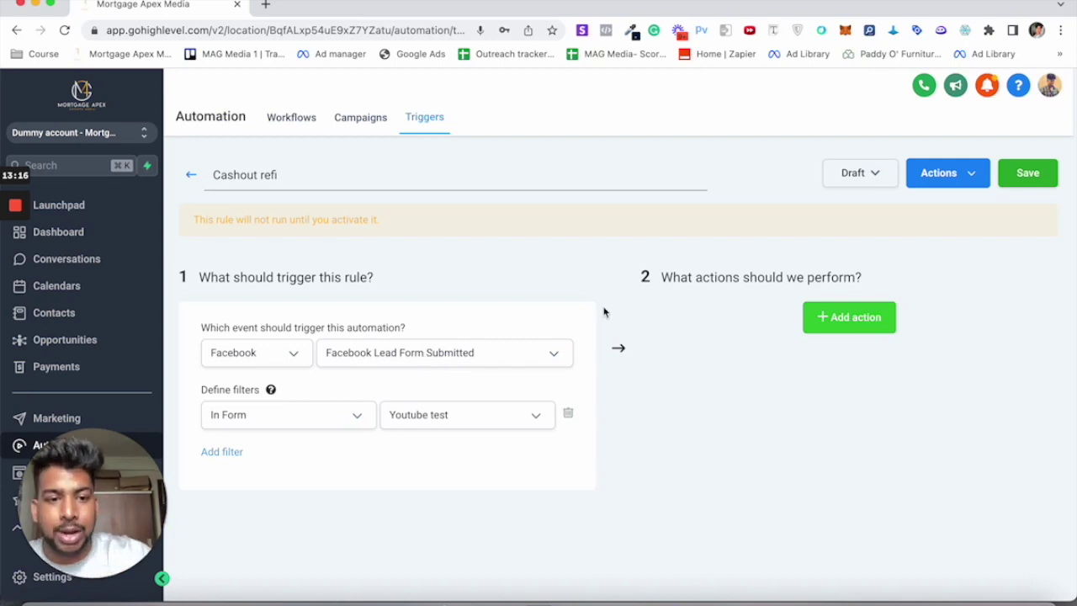
left_click(870, 316)
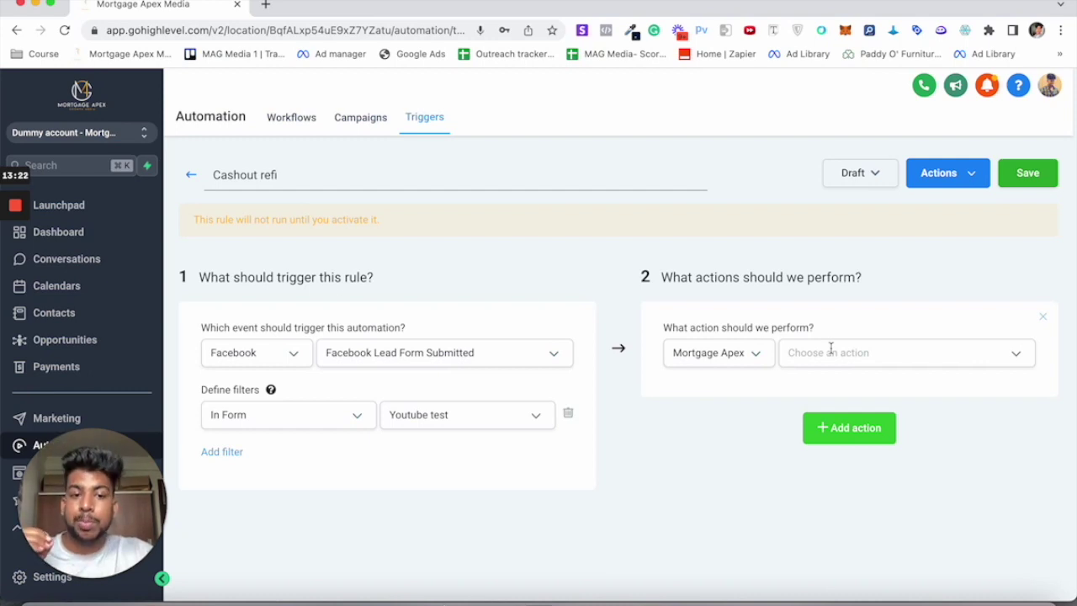
Step: Make the first action Add to campaign 'Cashout - Refi', then add a second action
scroll(830, 347, "down", 1)
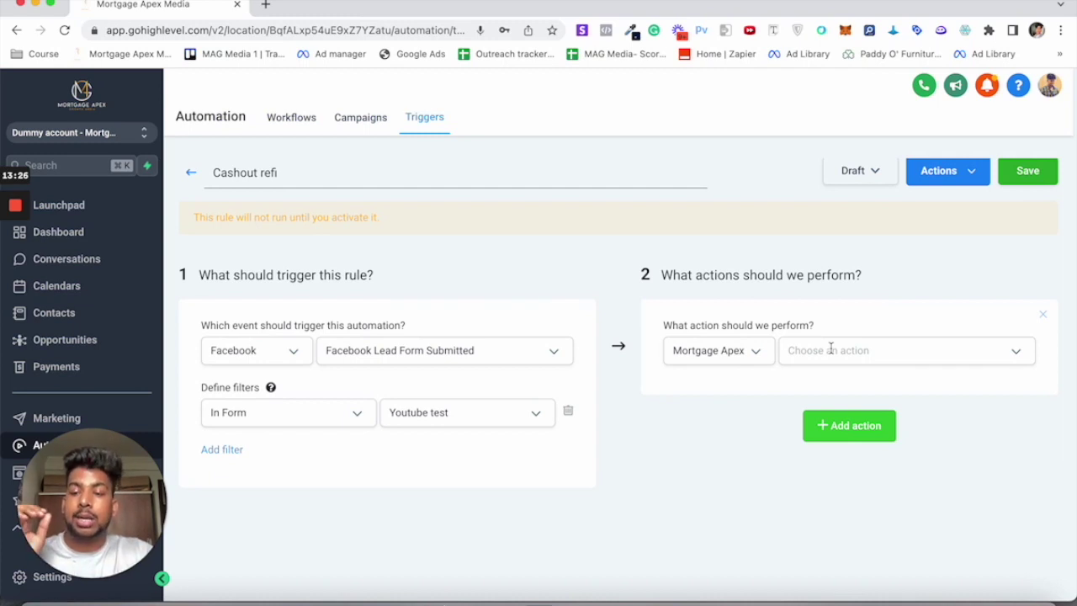
left_click(808, 355)
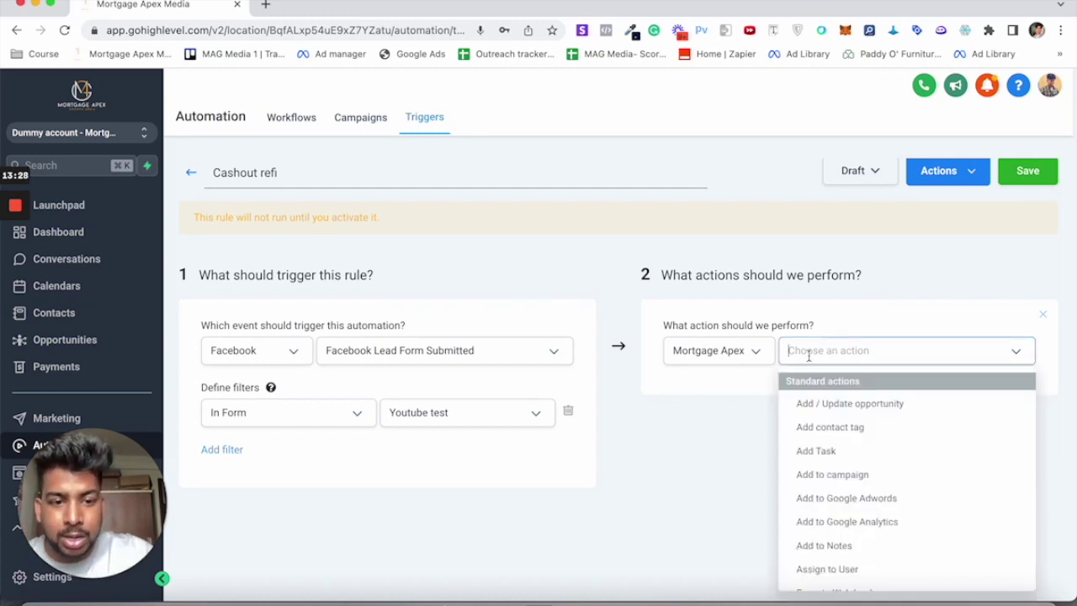
scroll(851, 467, "up", 1)
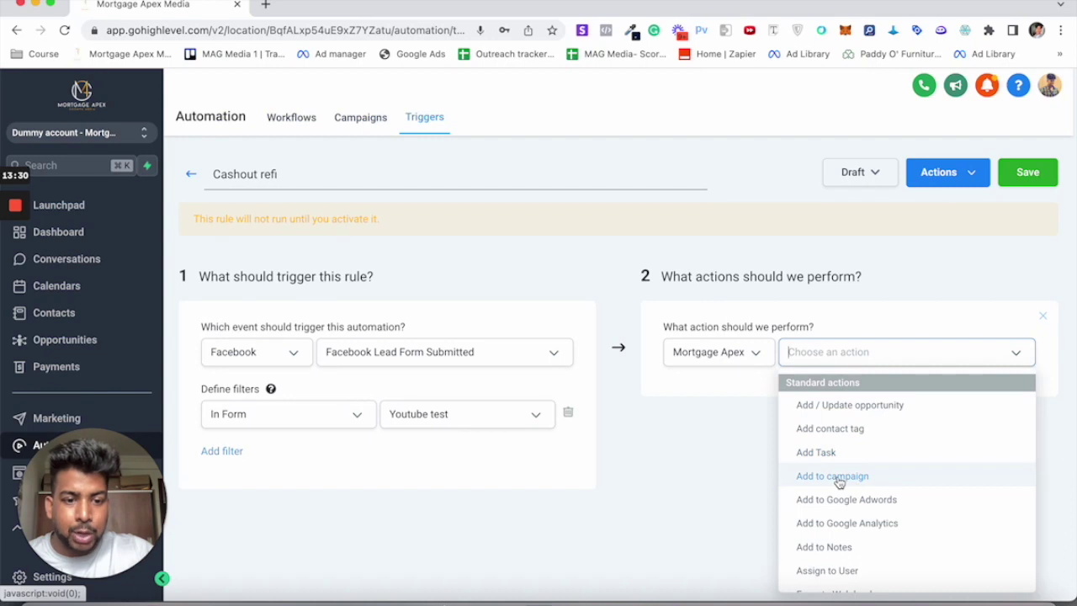
left_click(833, 476)
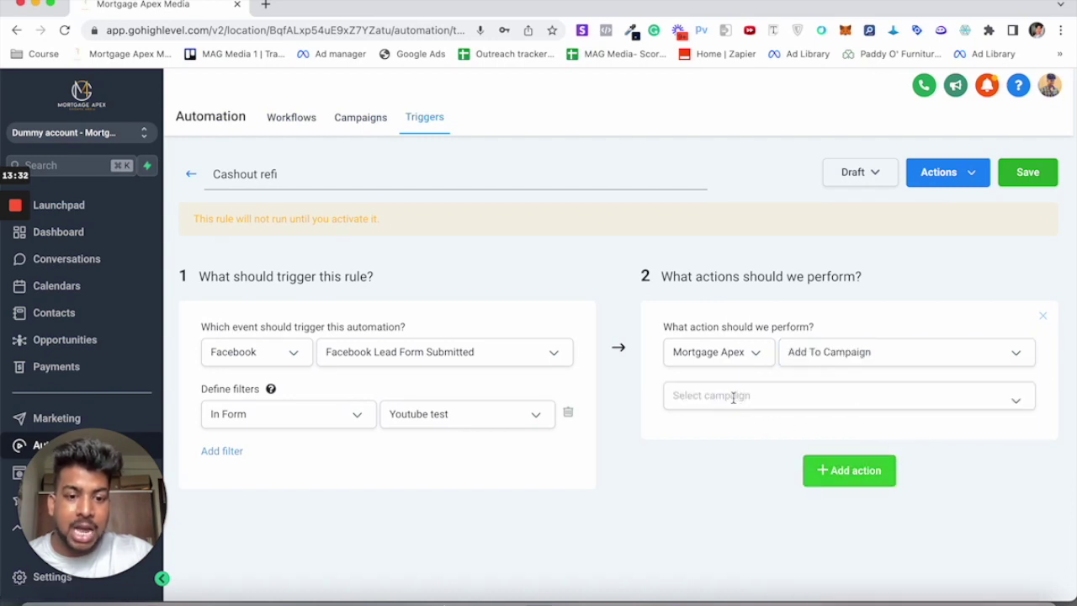
left_click(733, 398)
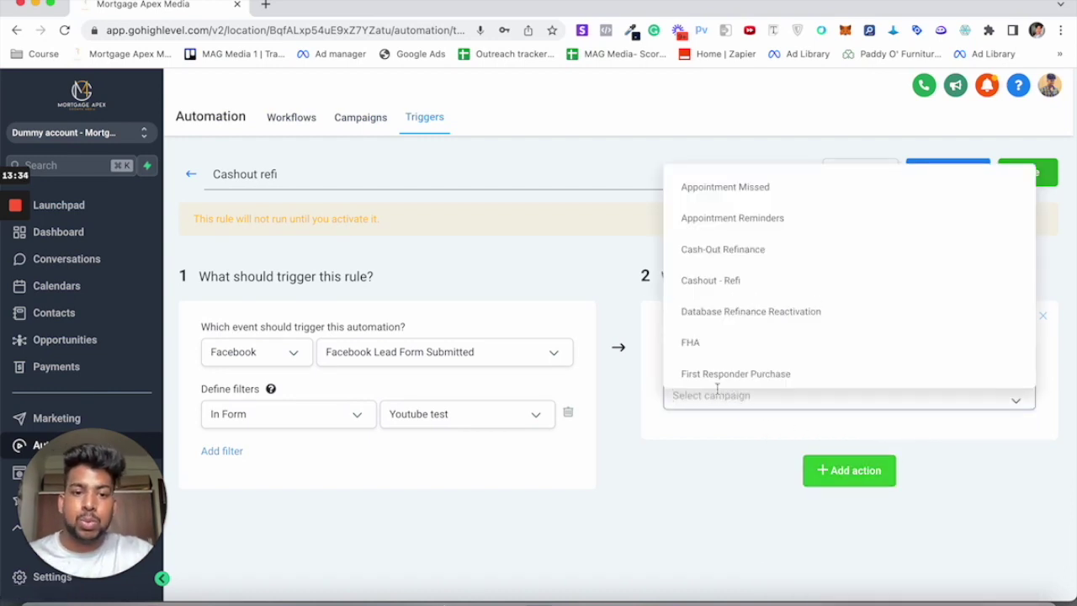
left_click(720, 282)
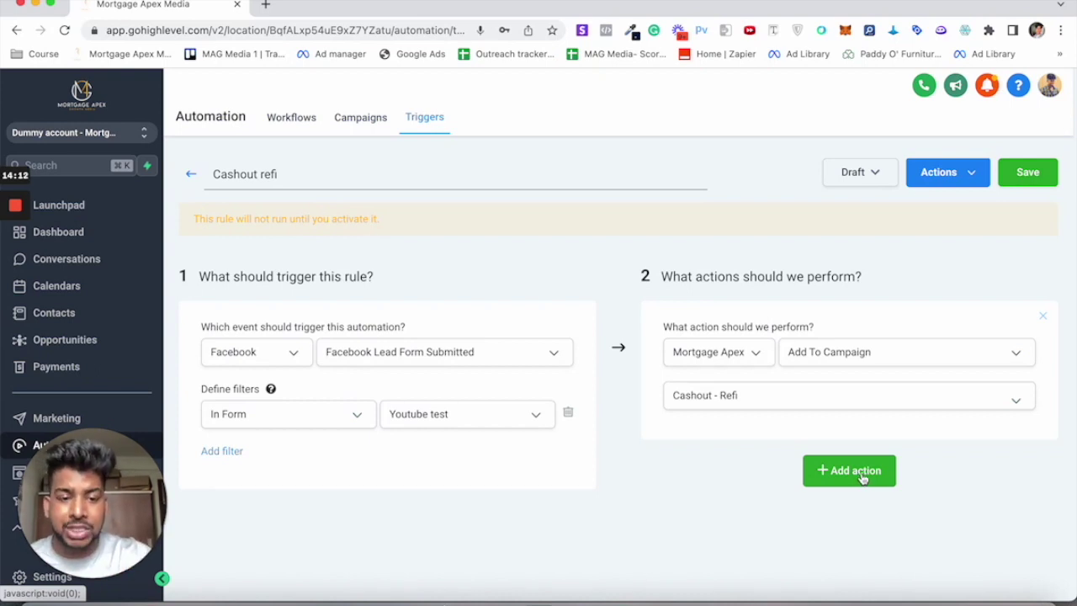
left_click(859, 480)
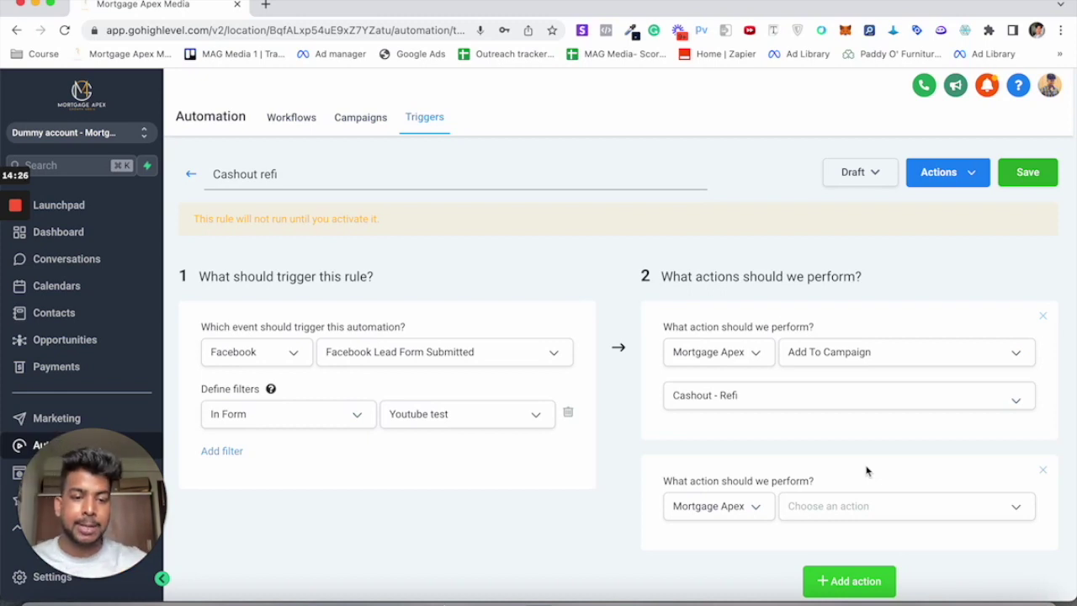
Step: Set the second action's type to Send SMS
left_click(842, 506)
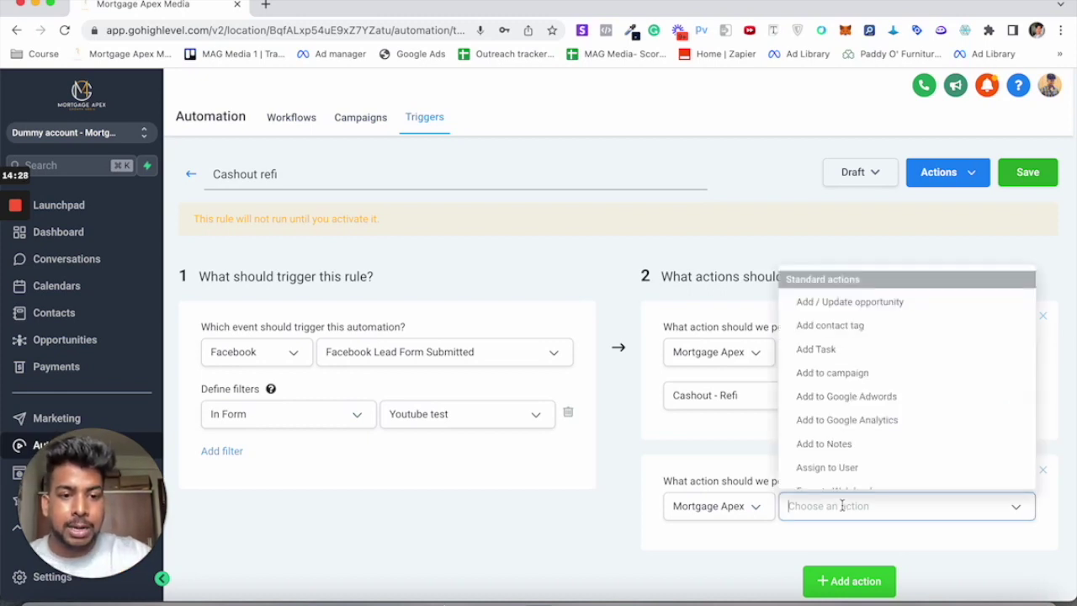
scroll(858, 429, "down", 4)
scroll(858, 426, "down", 3)
left_click(833, 478)
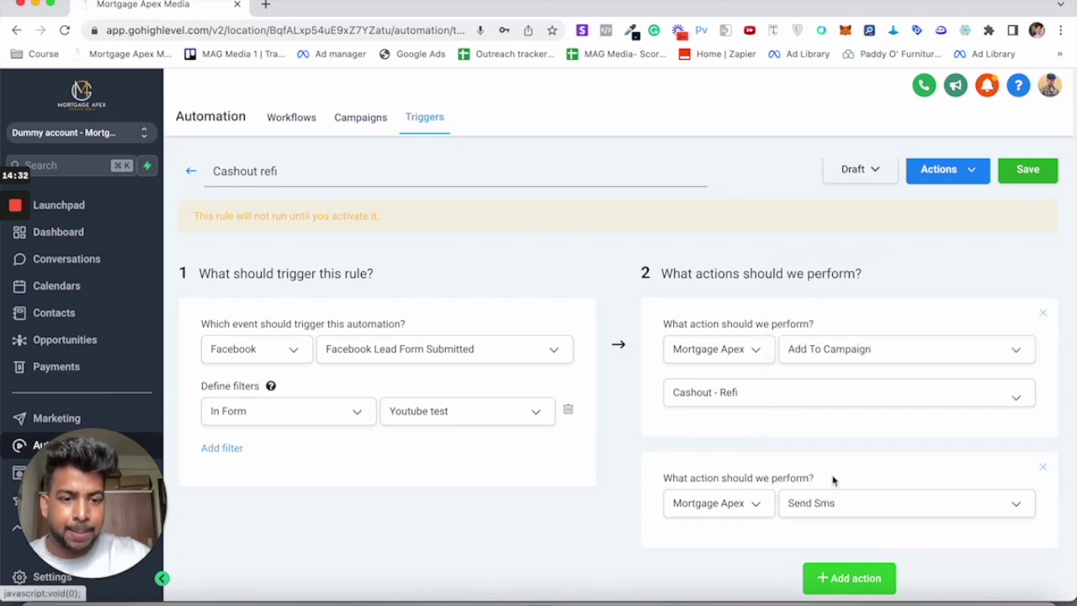
scroll(842, 471, "down", 2)
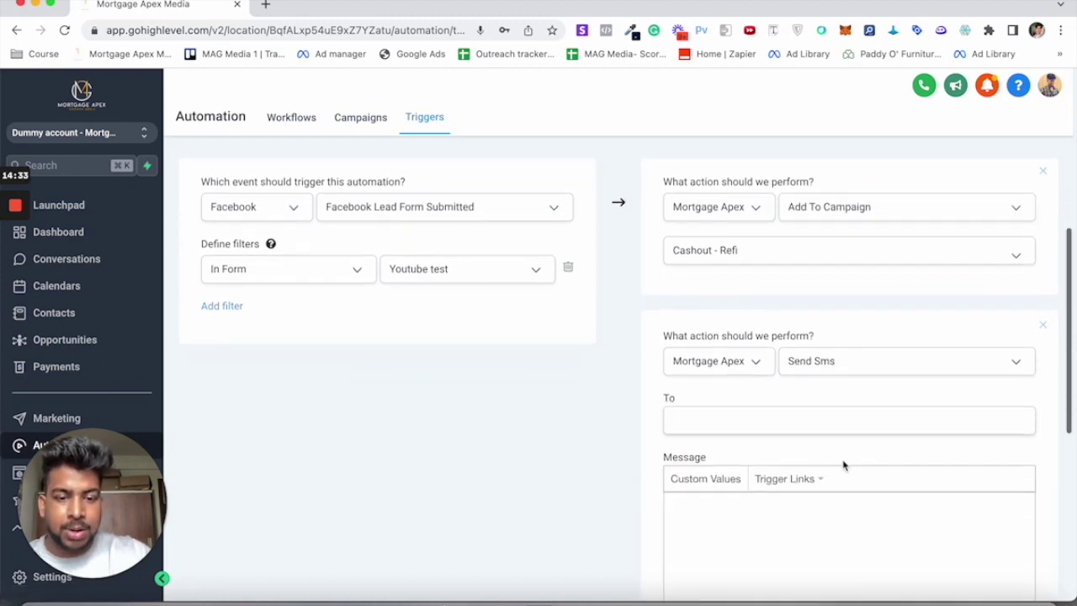
Step: Enter the notification phone number as the SMS recipient
double_click(671, 400)
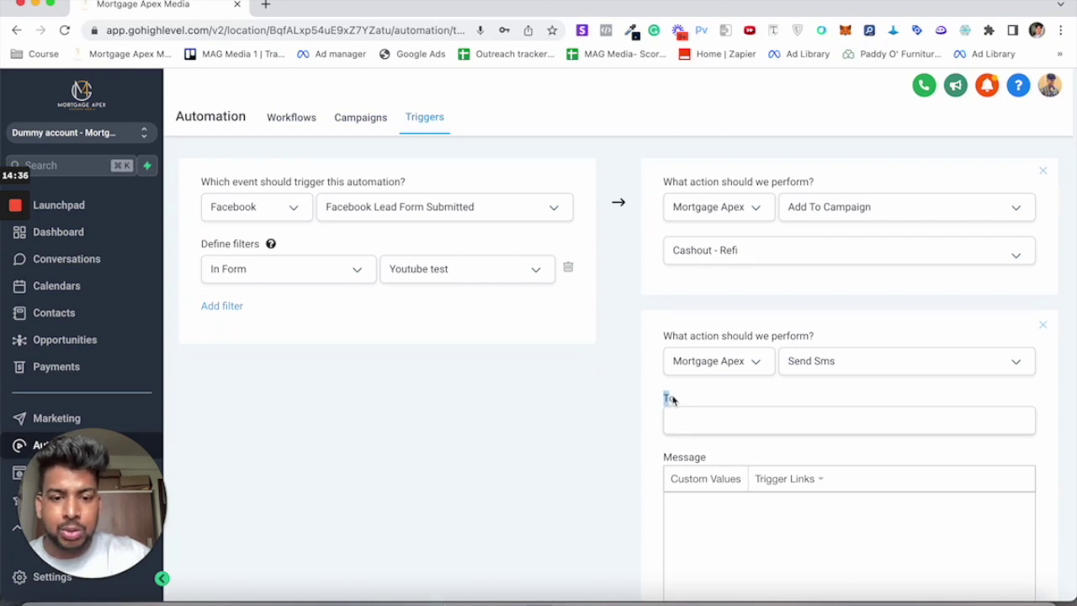
left_click(687, 419)
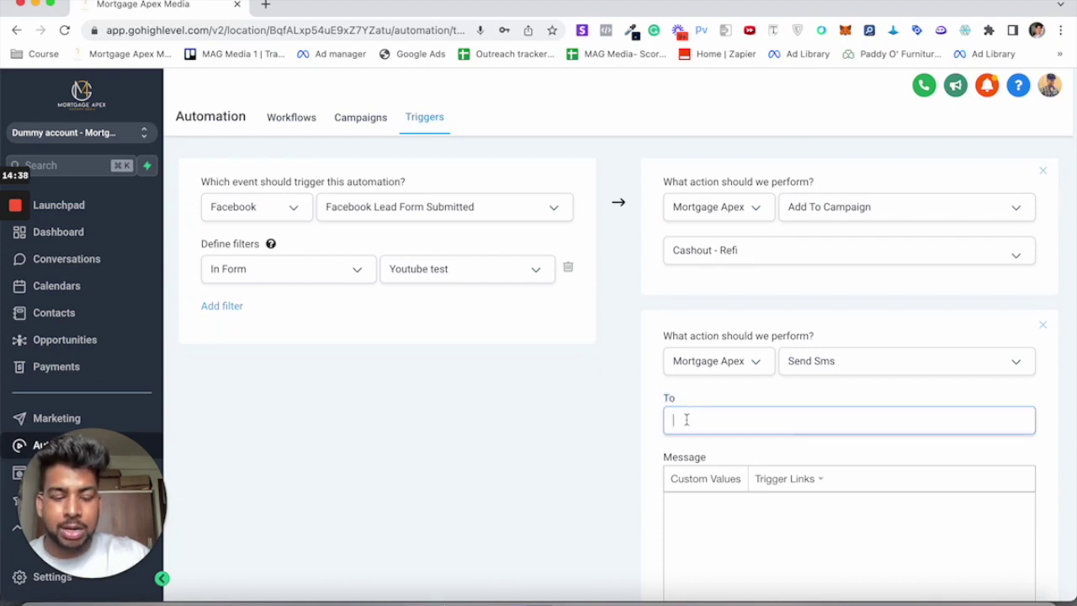
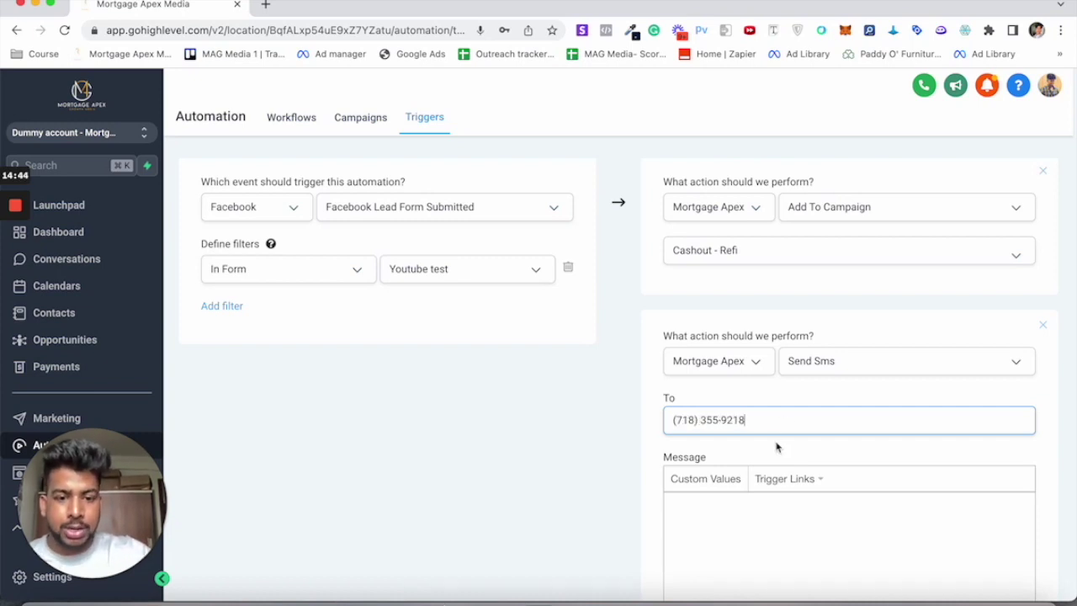
scroll(777, 445, "down", 2)
left_click(719, 418)
Step: Write the greeting 'Hey [first name], you've got a new cashout refi lead / here is the information'
type("Hey")
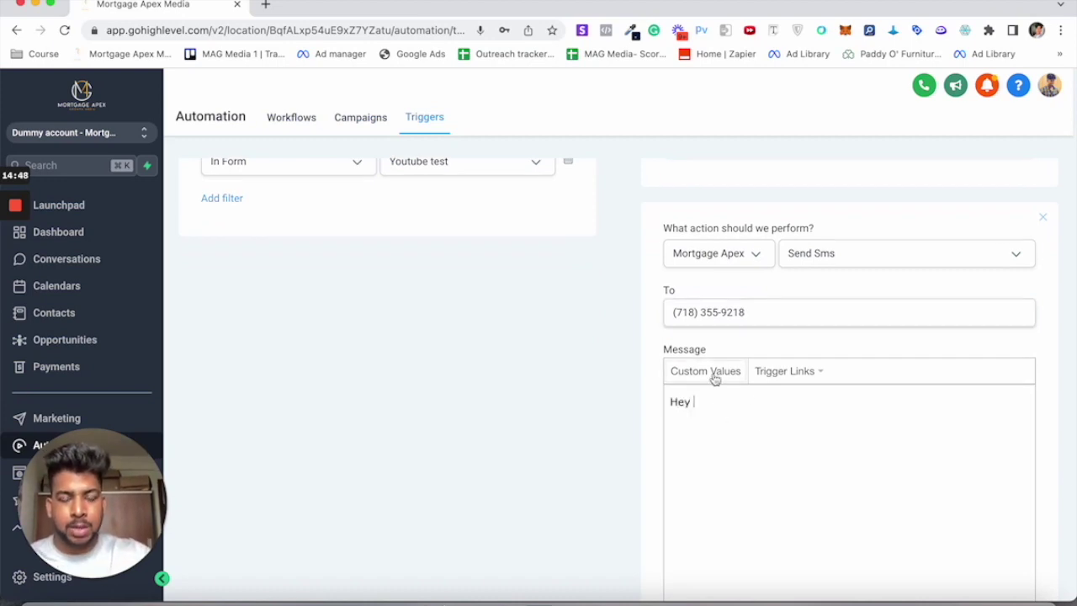
left_click(715, 380)
mouse_move(696, 453)
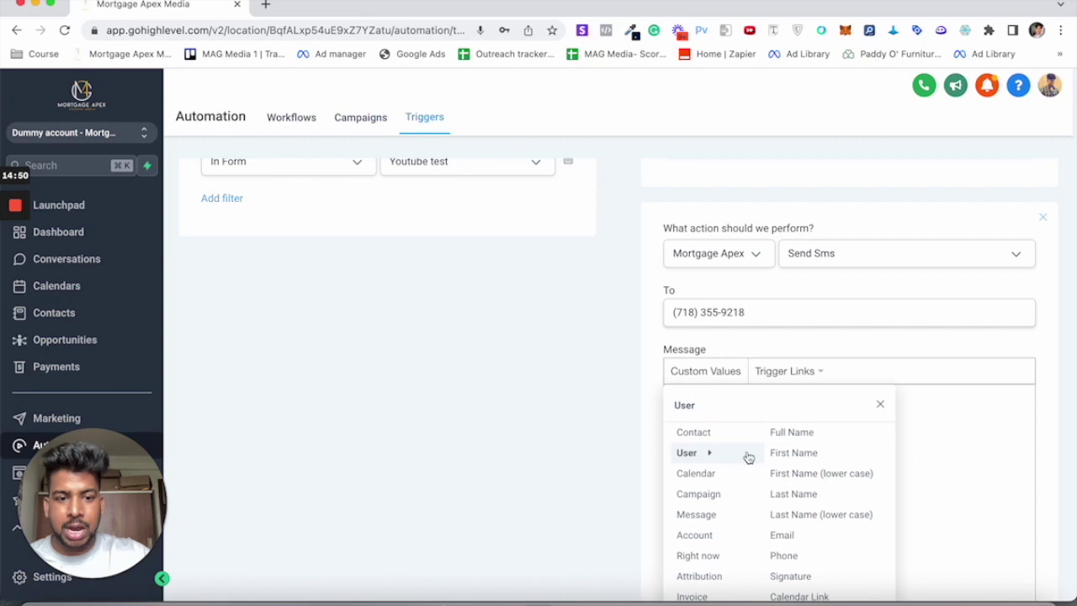
left_click(791, 452)
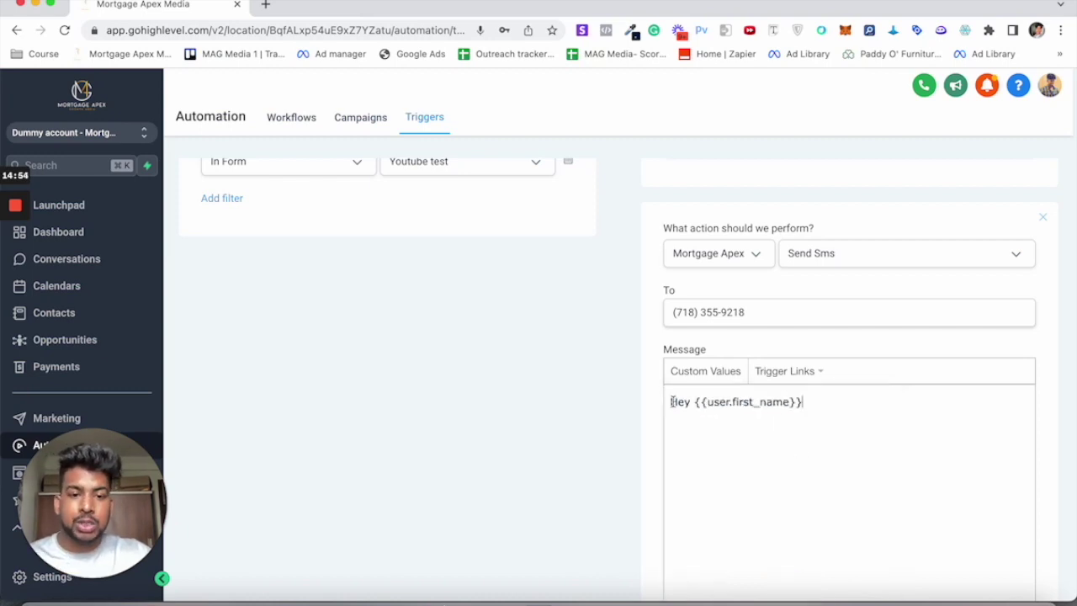
type(", you've got")
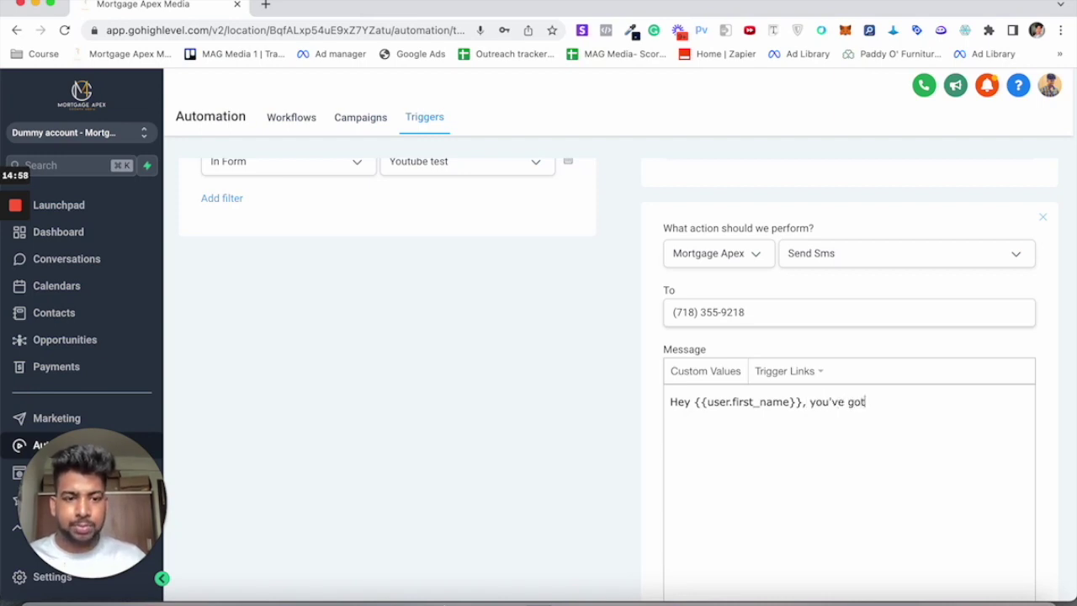
type(" a new lead")
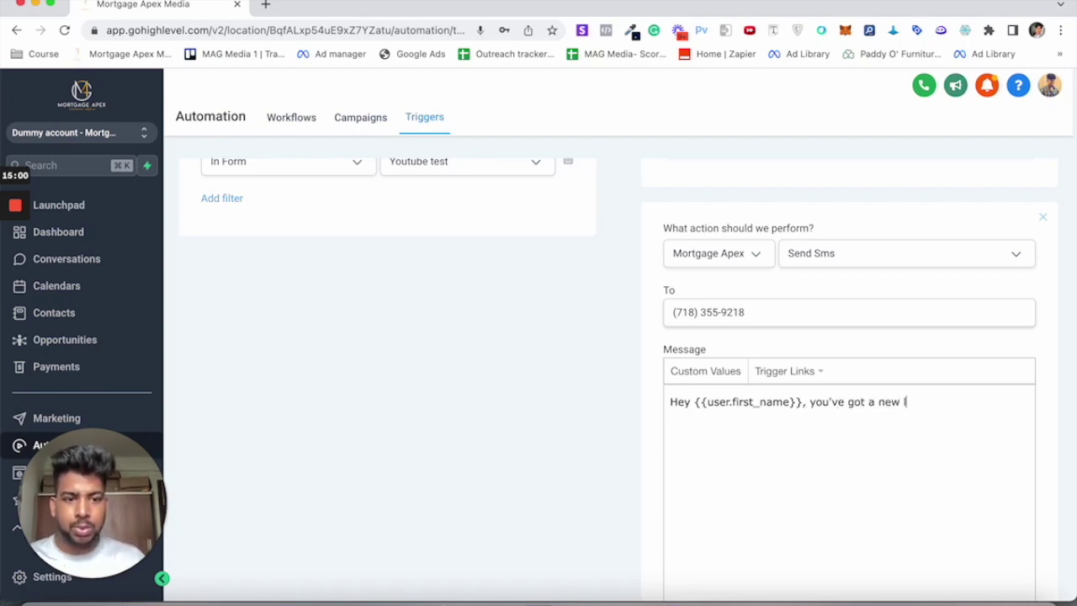
key("BackSpace")
key("BackSpace")
key("BackSpace")
key("BackSpace")
key("BackSpace")
key("BackSpace")
key("BackSpace")
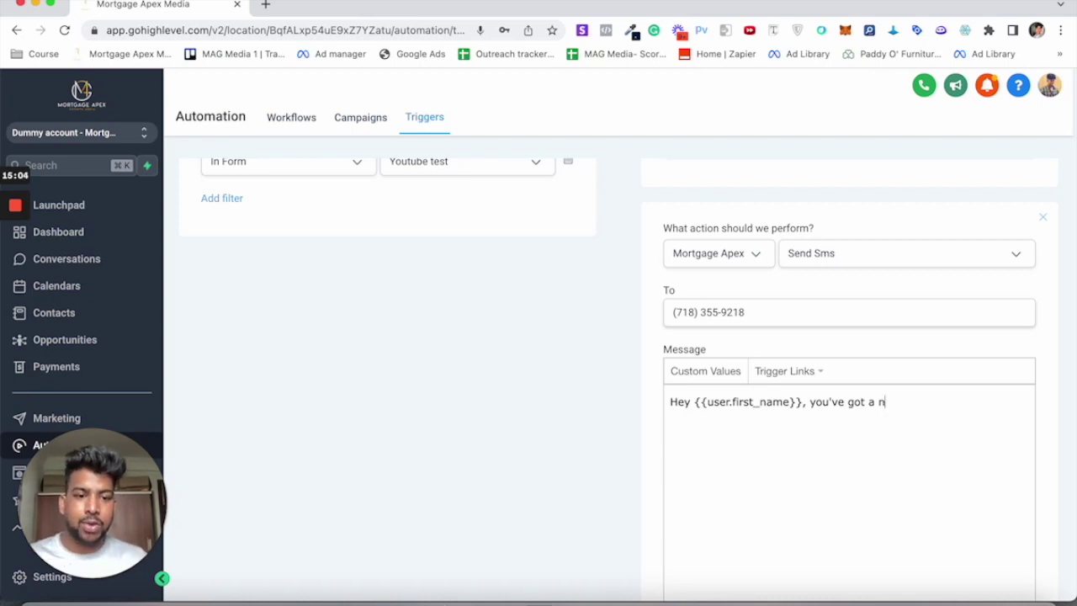
type("ew cashout refi lead")
key("Return")
type("here is th e")
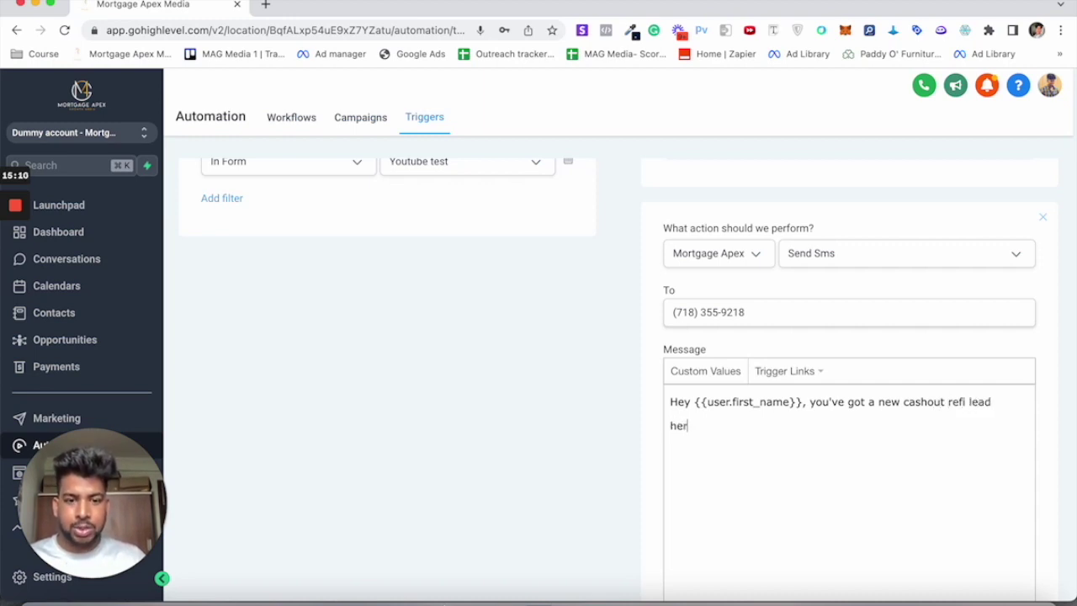
key("BackSpace")
key("BackSpace")
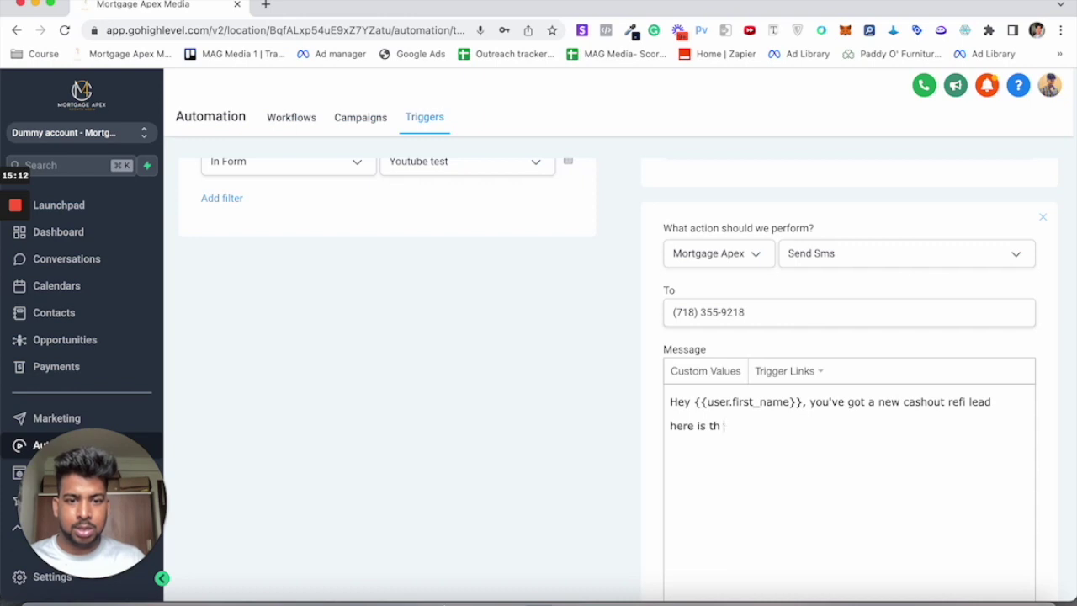
type("e information")
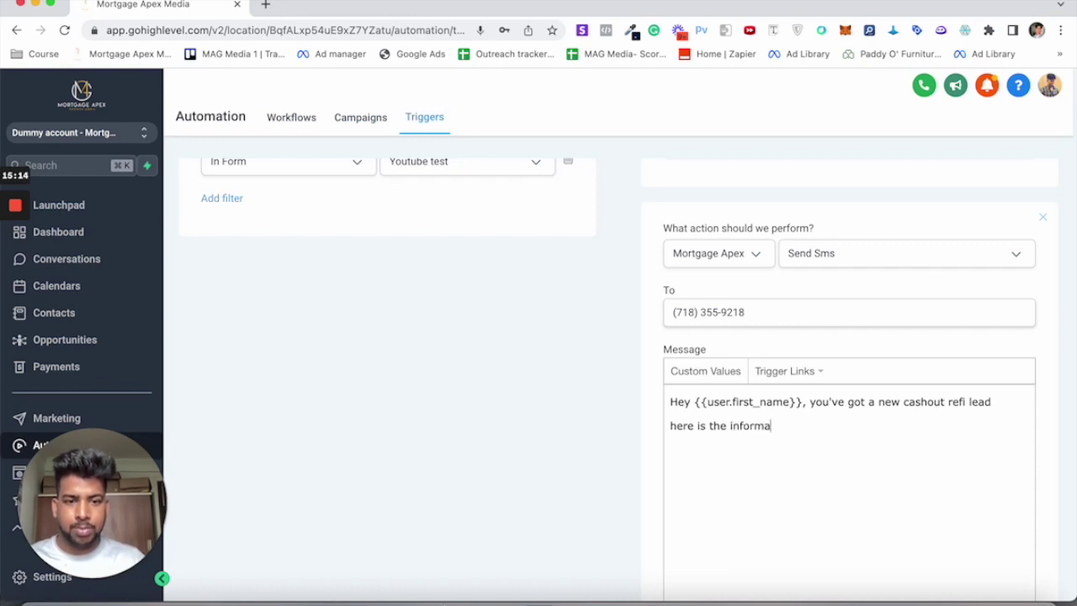
key("Return")
type(",")
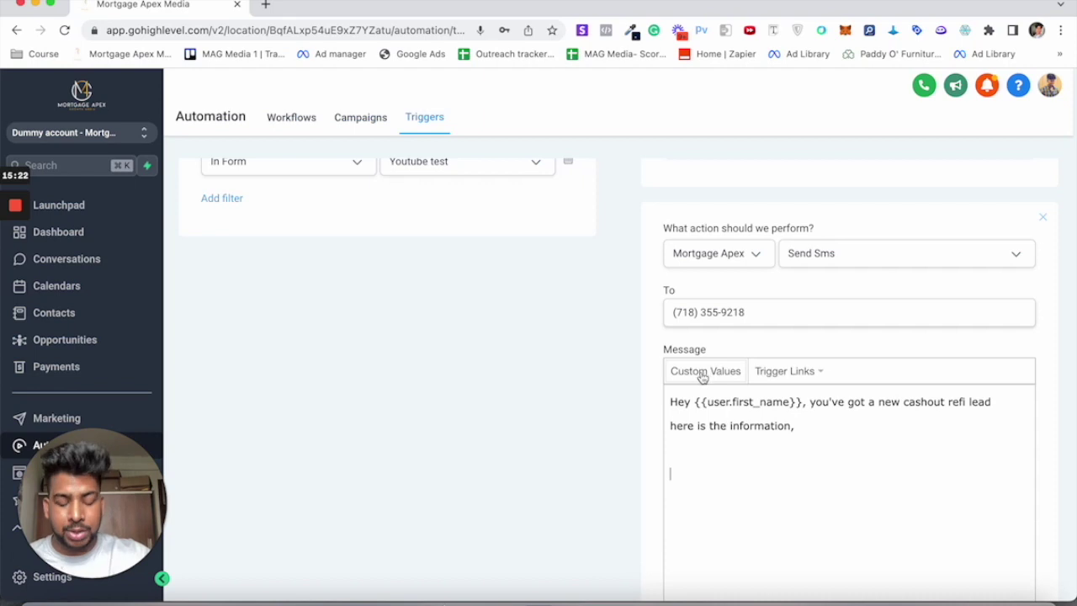
Step: Add Name-, Email- and Phone label lines, inserting the contact's Full Name after Name-
type("Name")
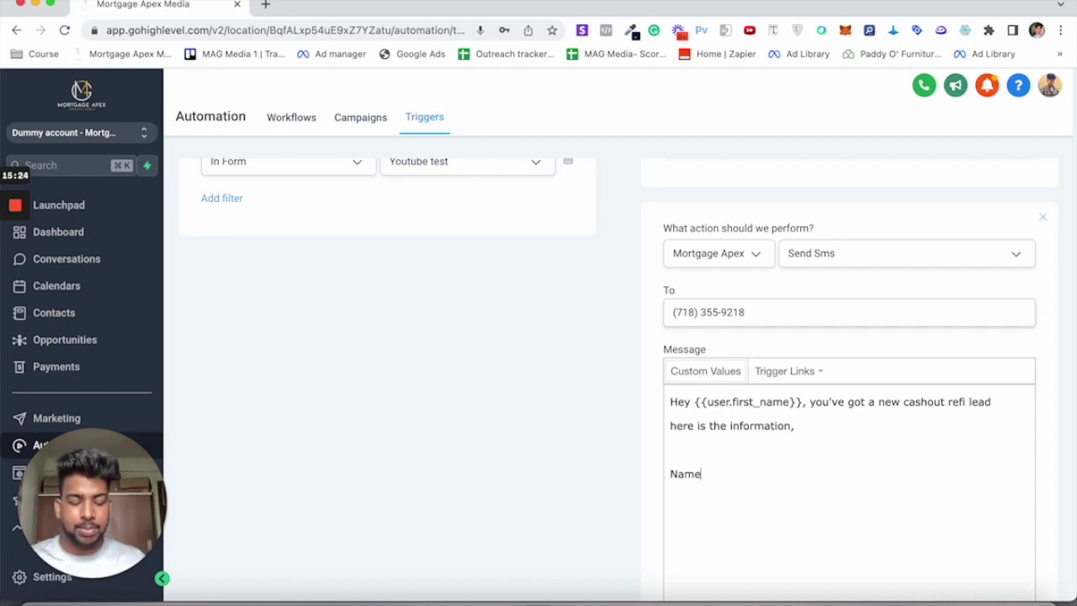
type("-  Email-")
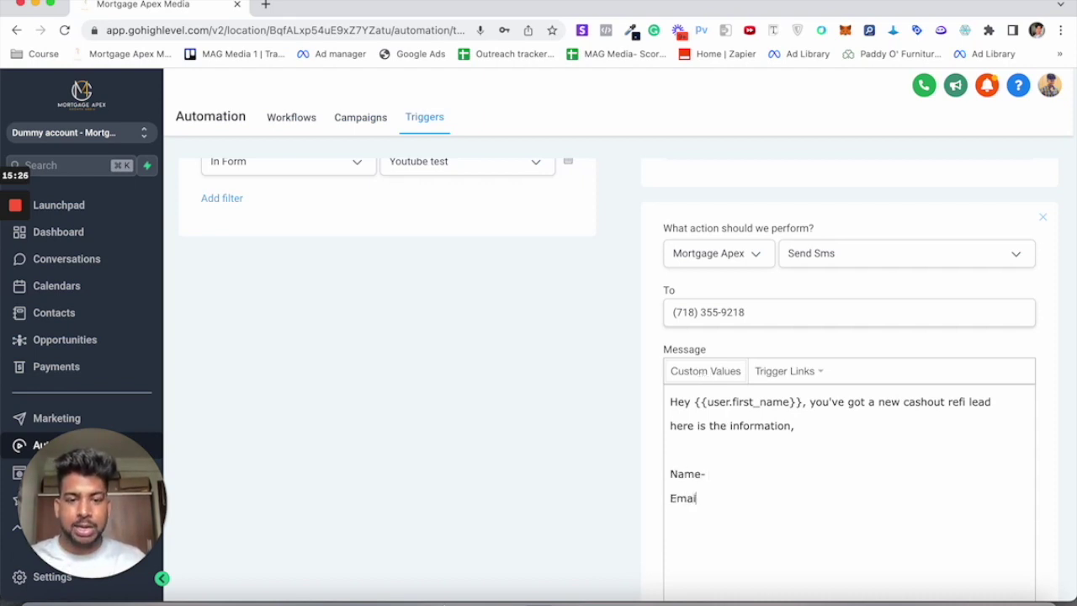
key("Return")
type("Phone -")
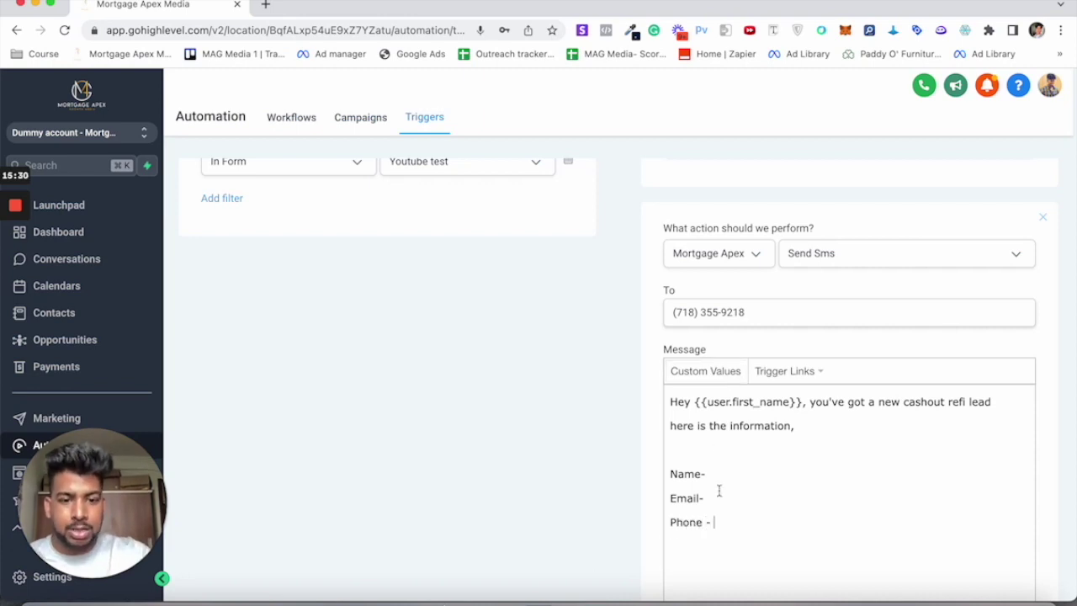
left_click(694, 378)
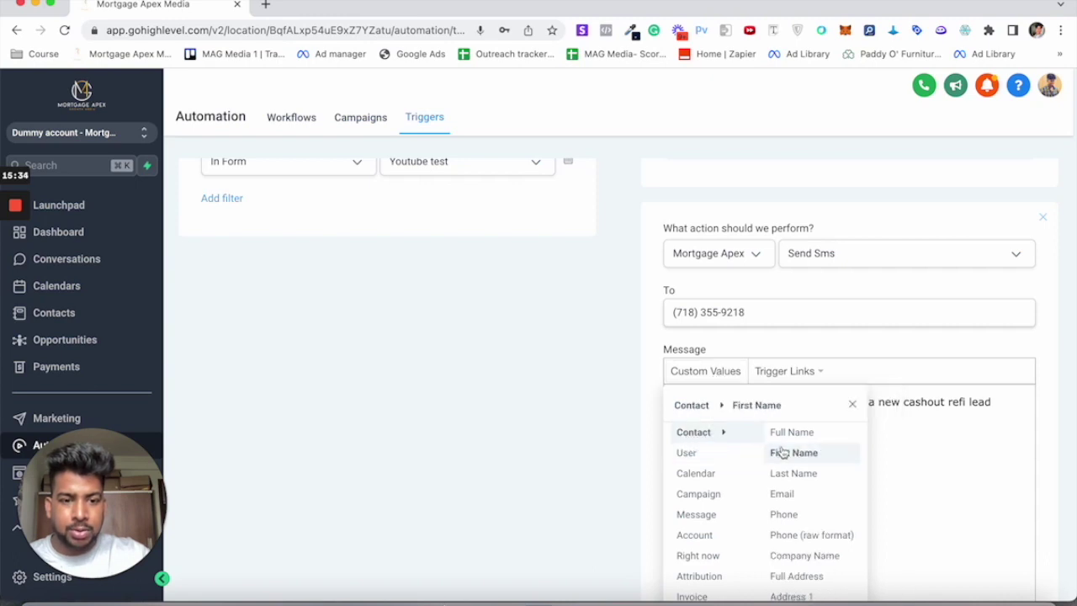
left_click(789, 436)
left_click(724, 502)
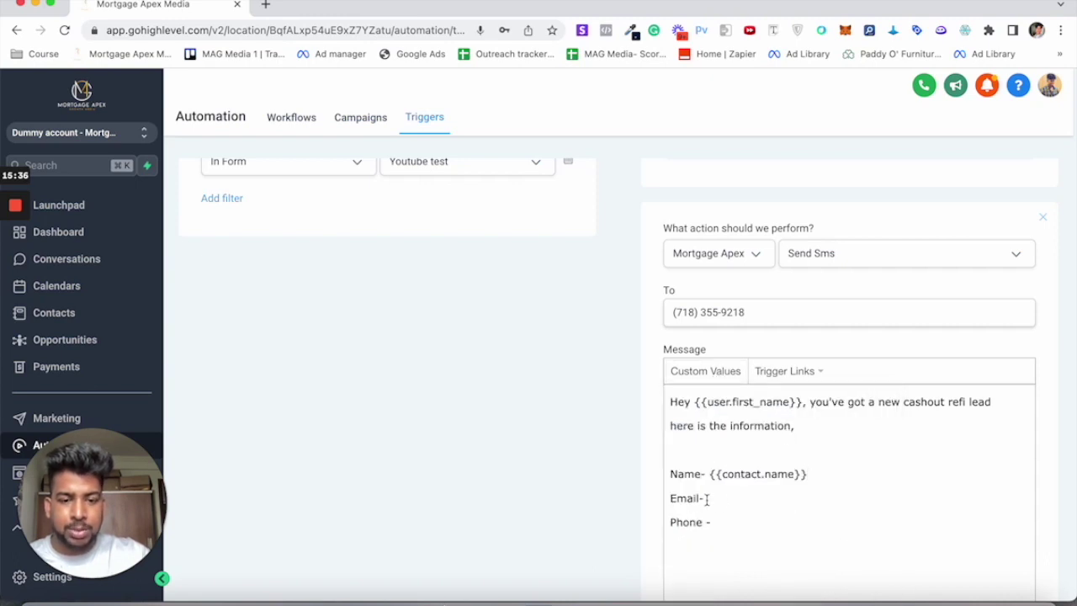
key("BackSpace")
type("-")
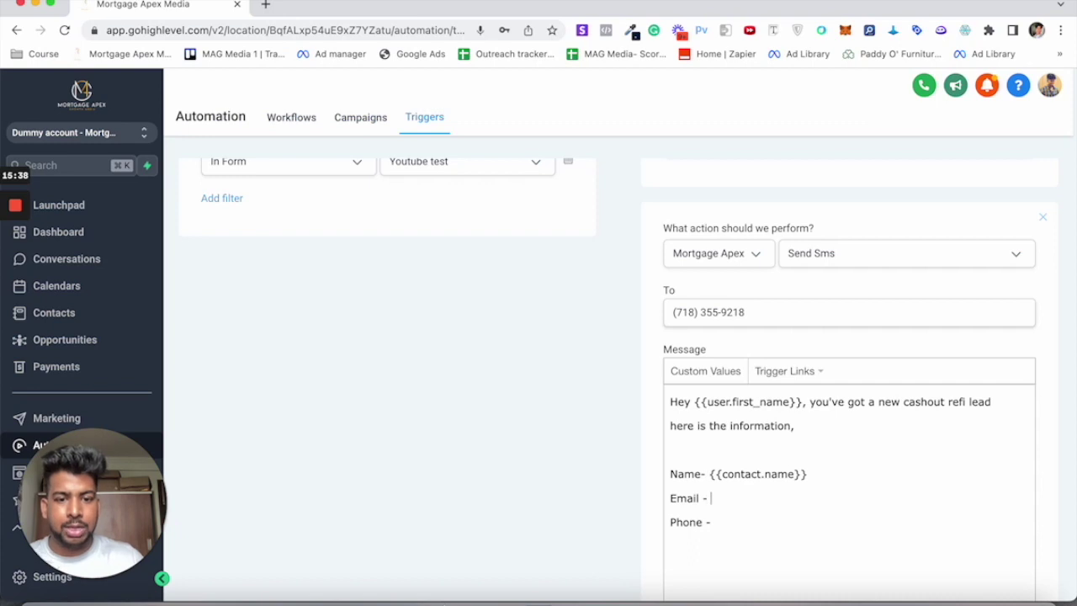
Step: Insert the contact's Email and Phone merge values after the Email and Phone labels
scroll(738, 414, "up", 1)
left_click(694, 403)
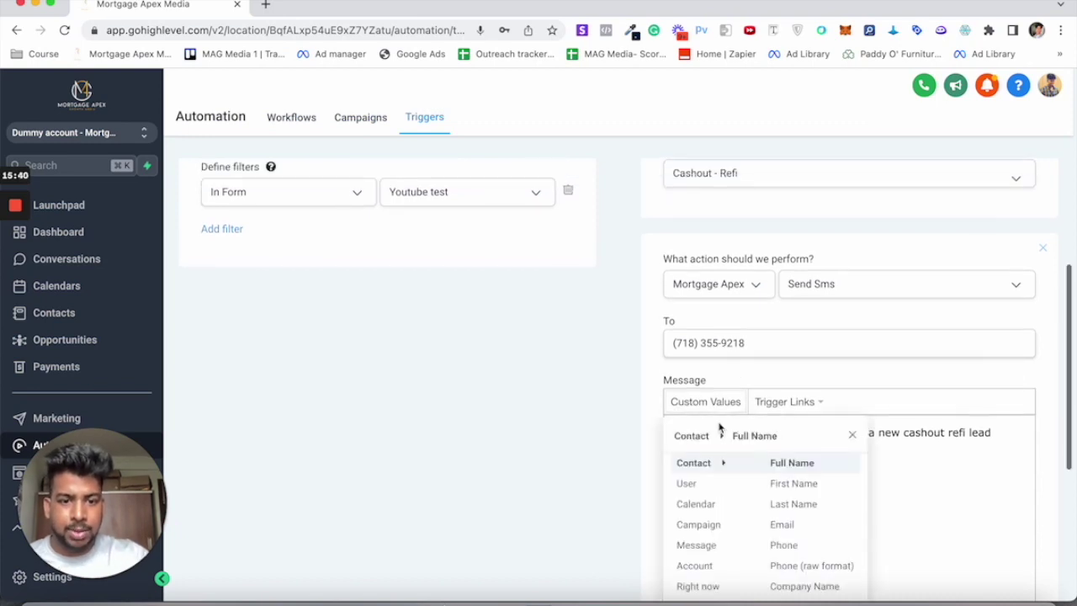
left_click(783, 524)
scroll(750, 490, "down", 2)
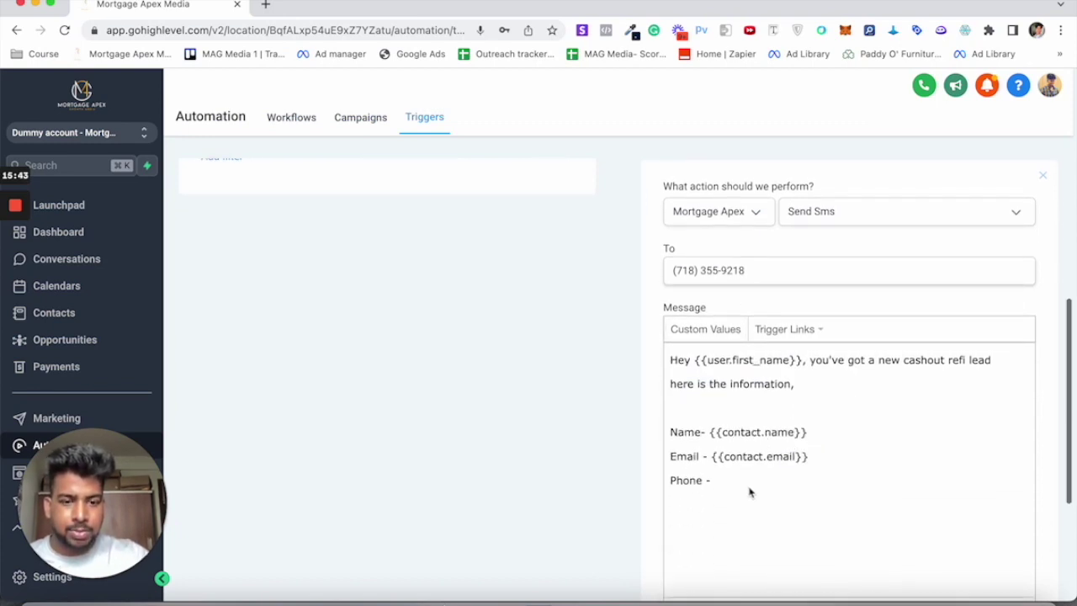
left_click(716, 333)
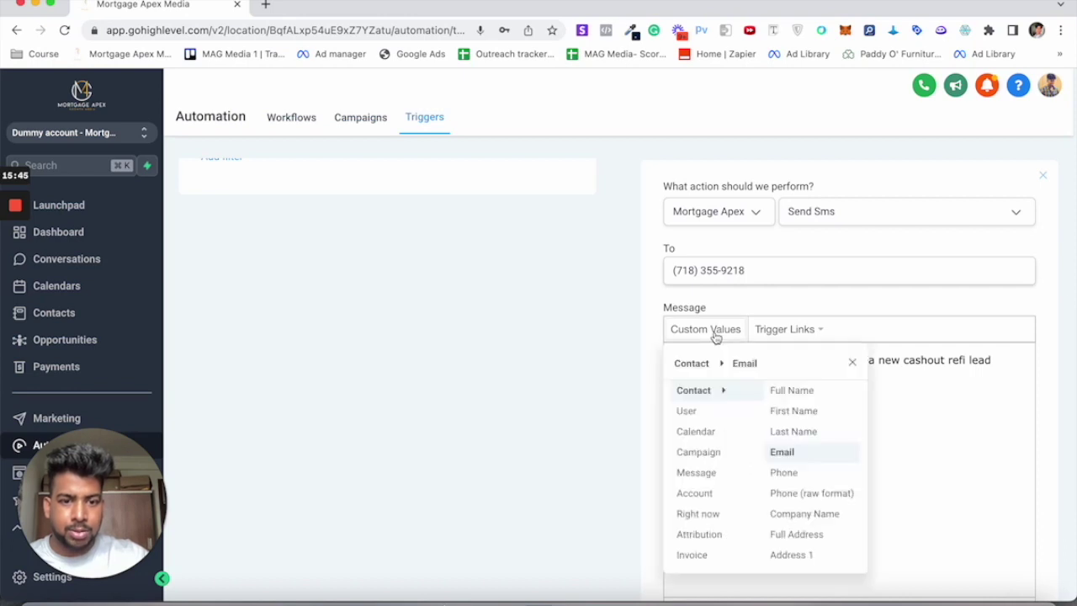
left_click(802, 476)
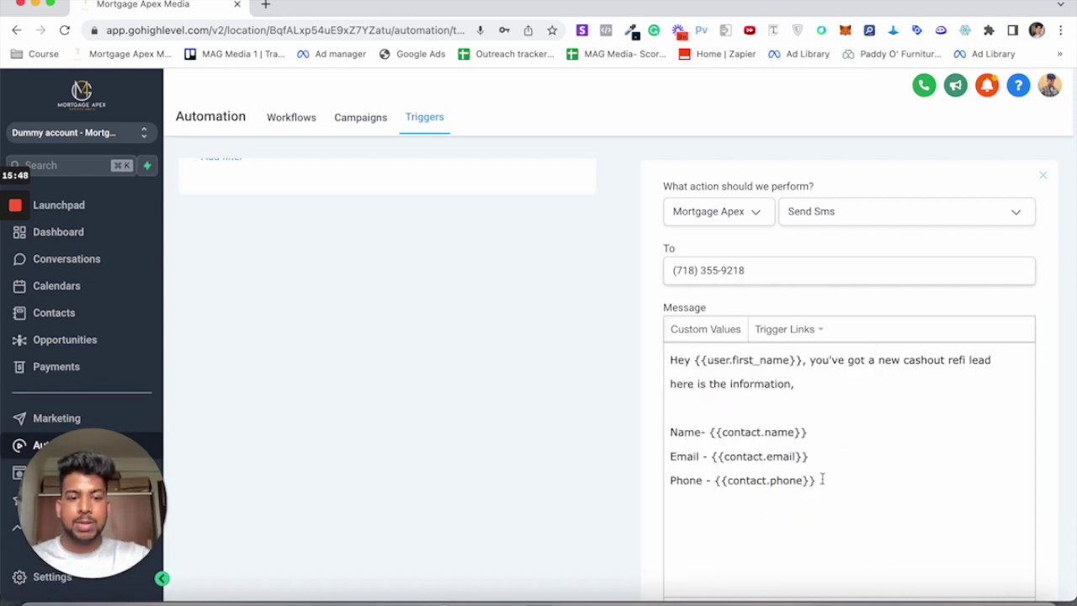
left_click_drag(822, 479, 671, 428)
scroll(755, 295, "up", 2)
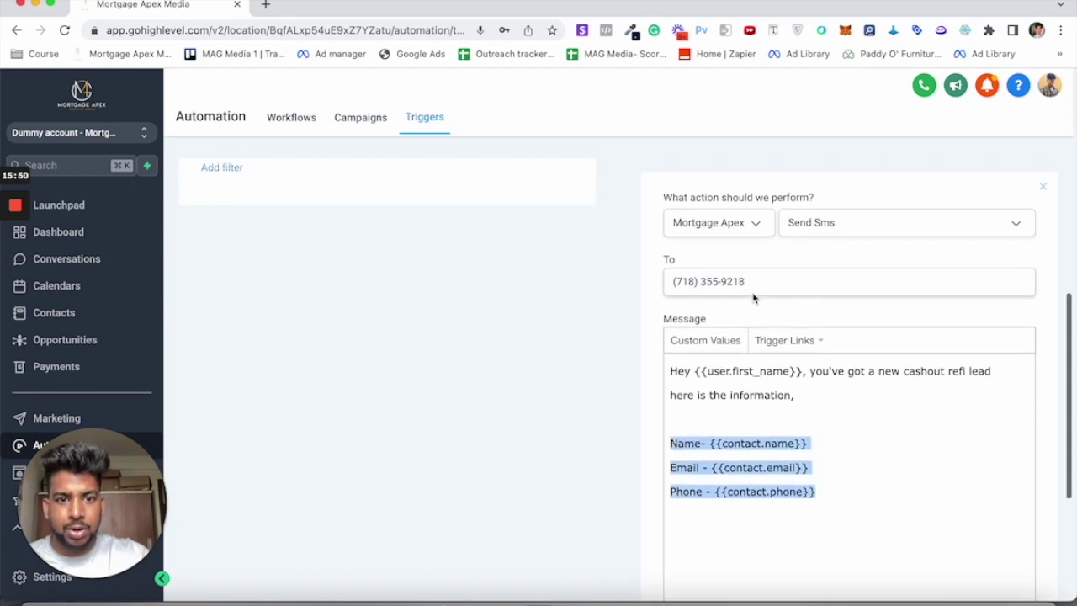
left_click(851, 549)
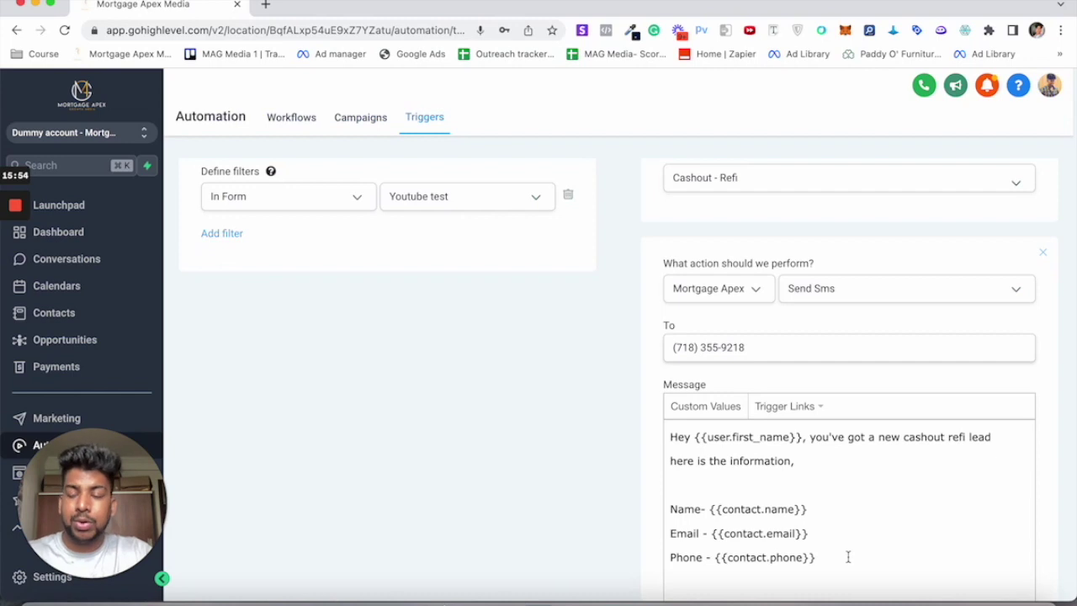
Step: Draft a down-payment question line, delete it, and add a third action
key("Home")
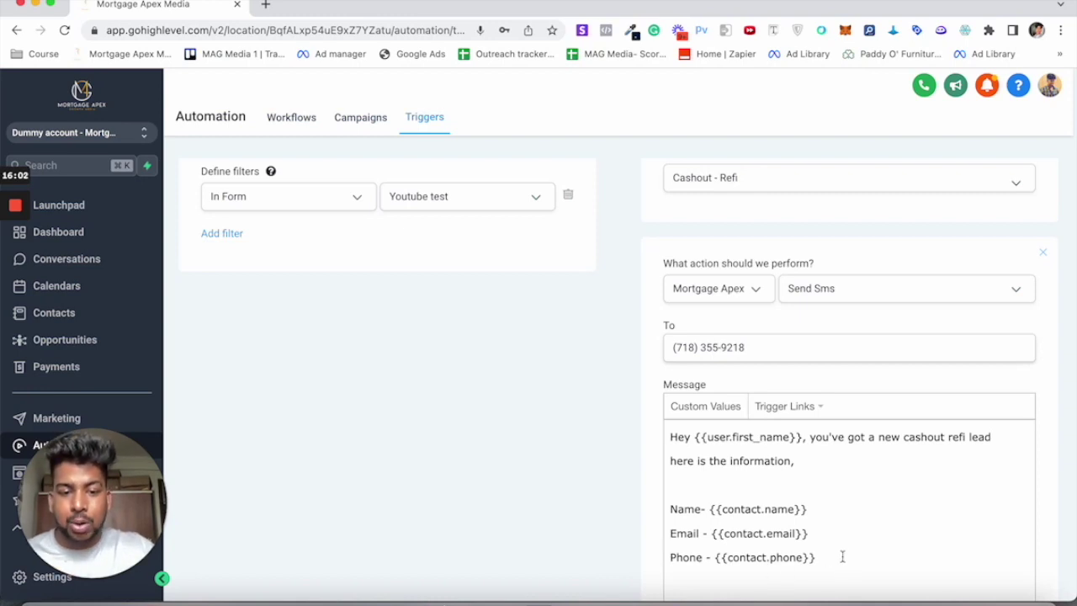
key("Return")
type("How m")
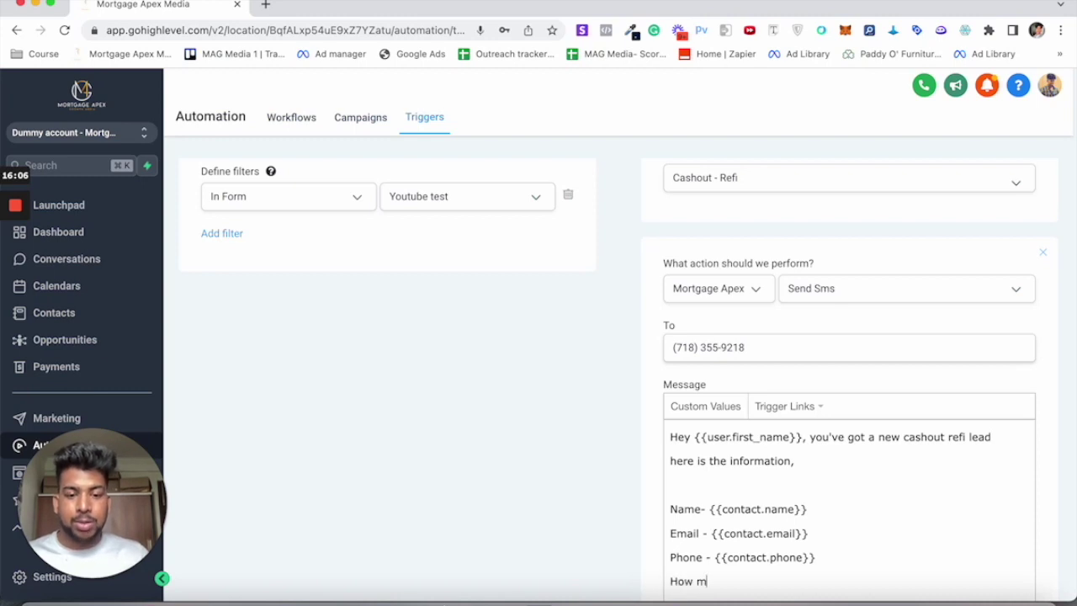
type("uch are you ")
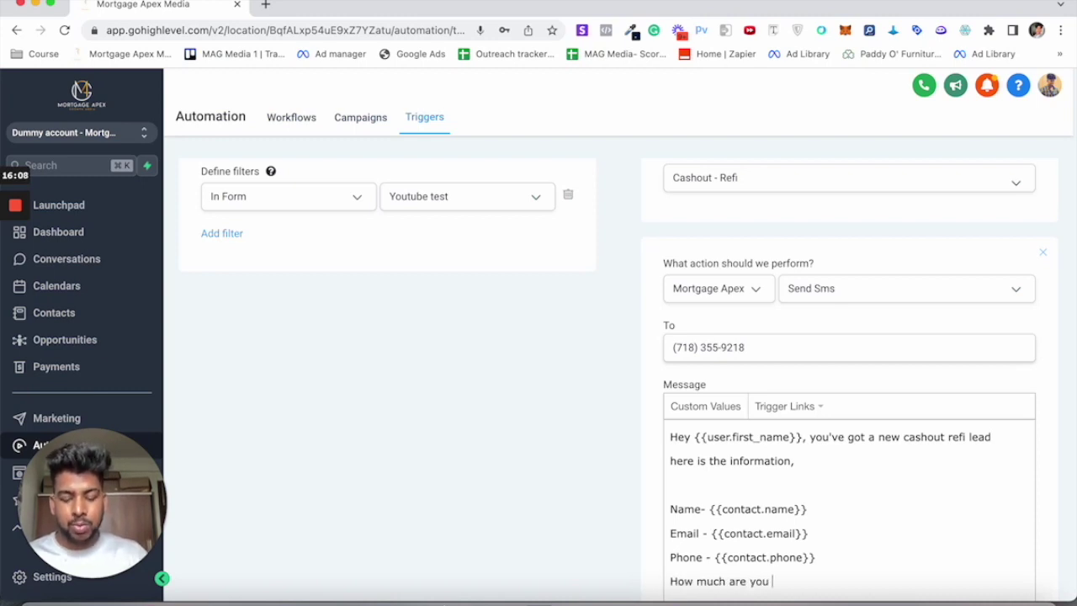
type("willing tp pu")
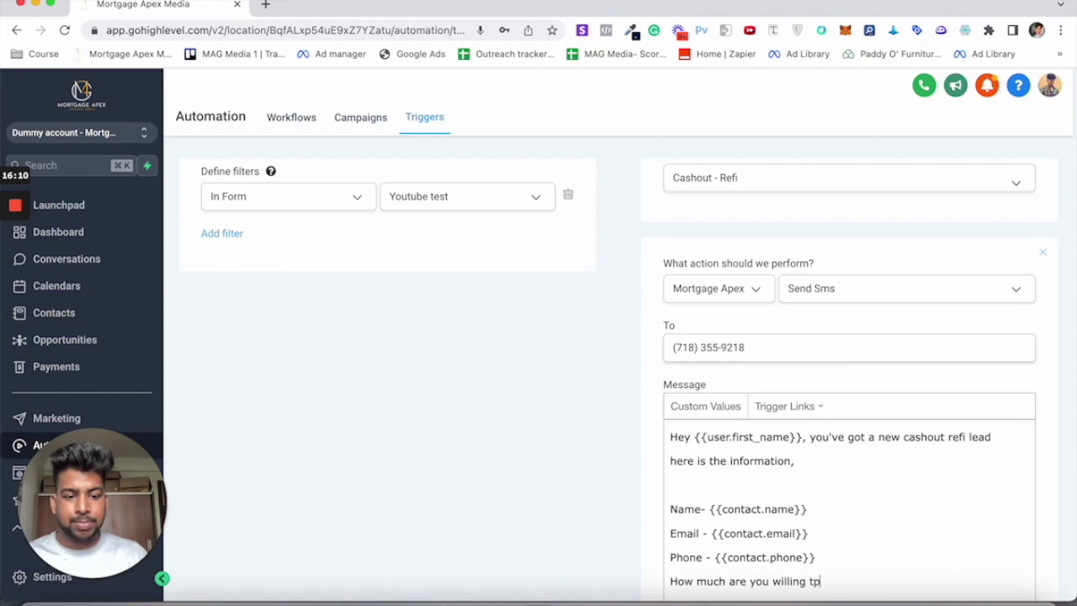
key("BackSpace")
key("BackSpace")
key("BackSpace")
key("BackSpace")
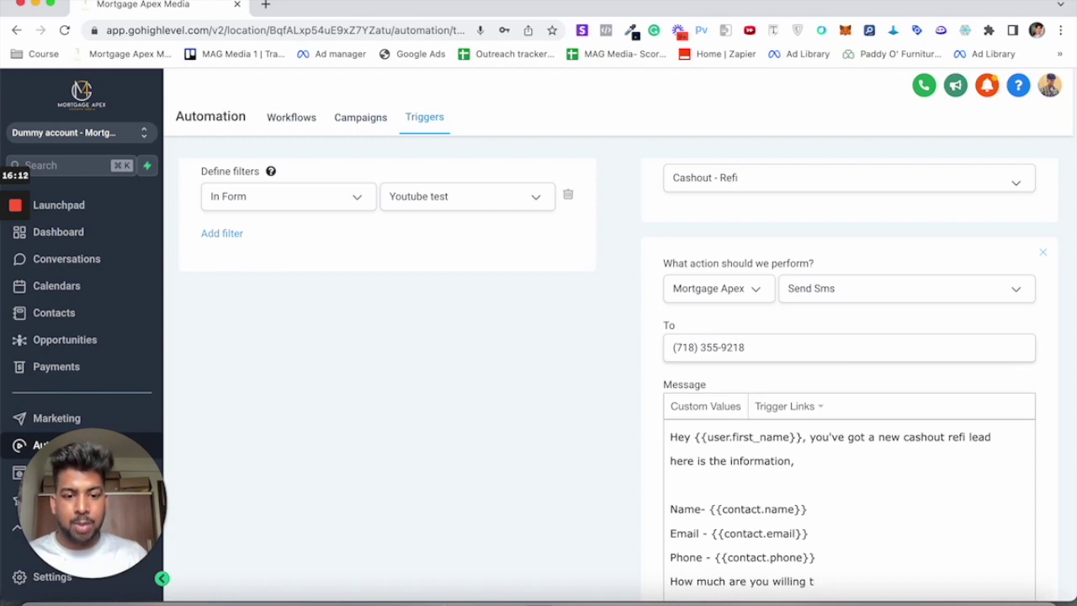
type("o pu")
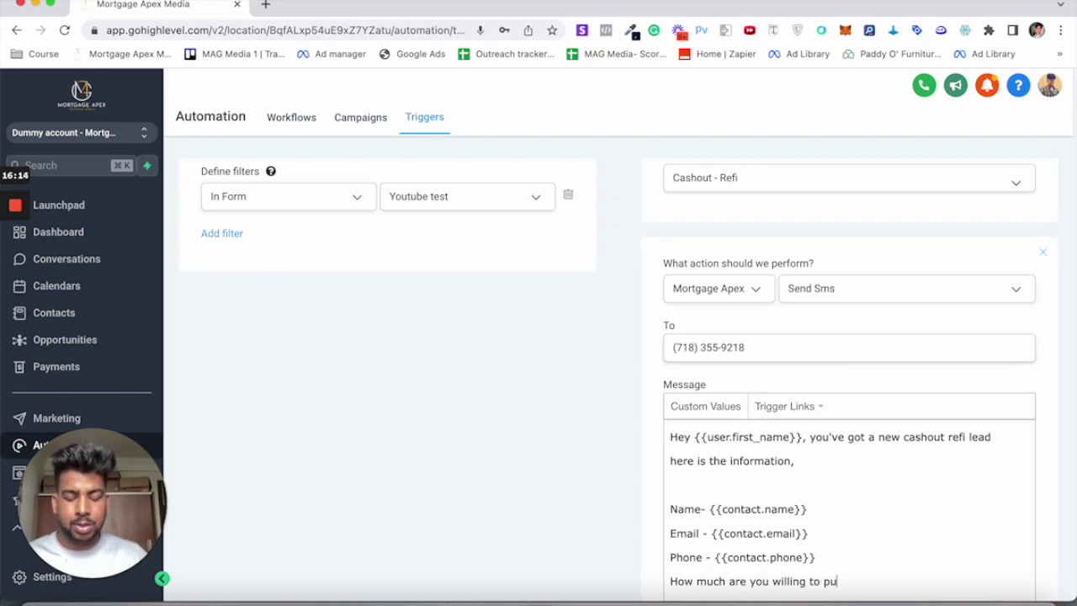
type("t dp-")
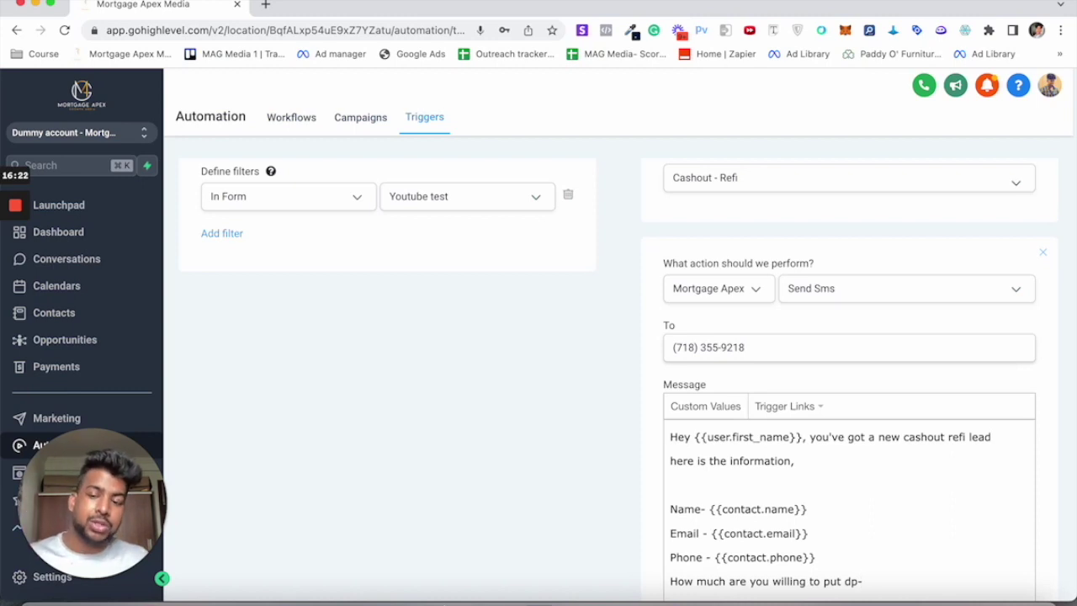
scroll(841, 530, "down", 2)
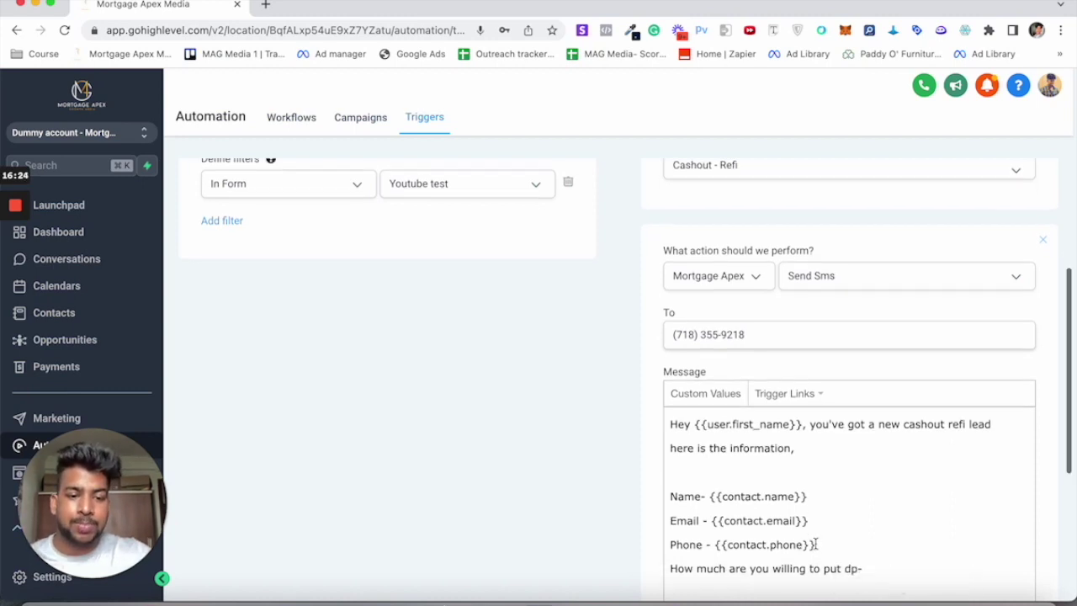
left_click_drag(870, 488, 637, 476)
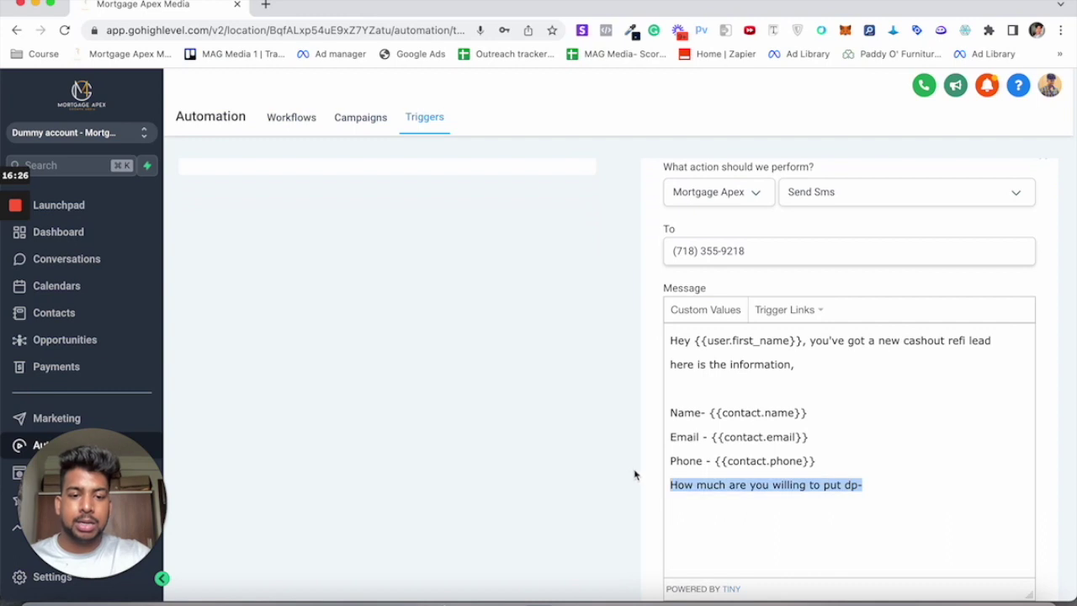
key("BackSpace")
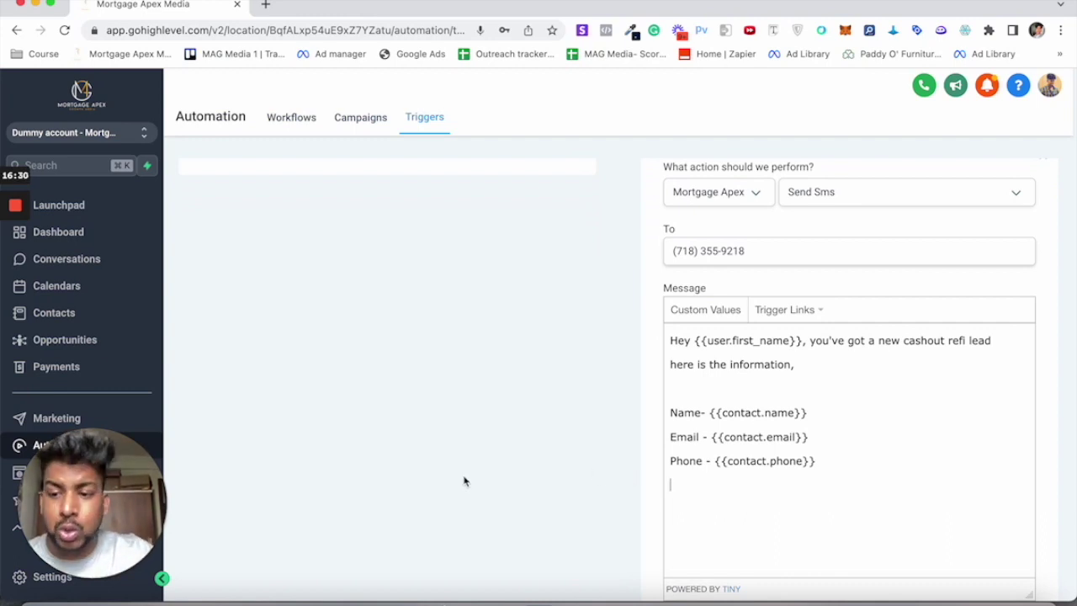
scroll(464, 480, "down", 3)
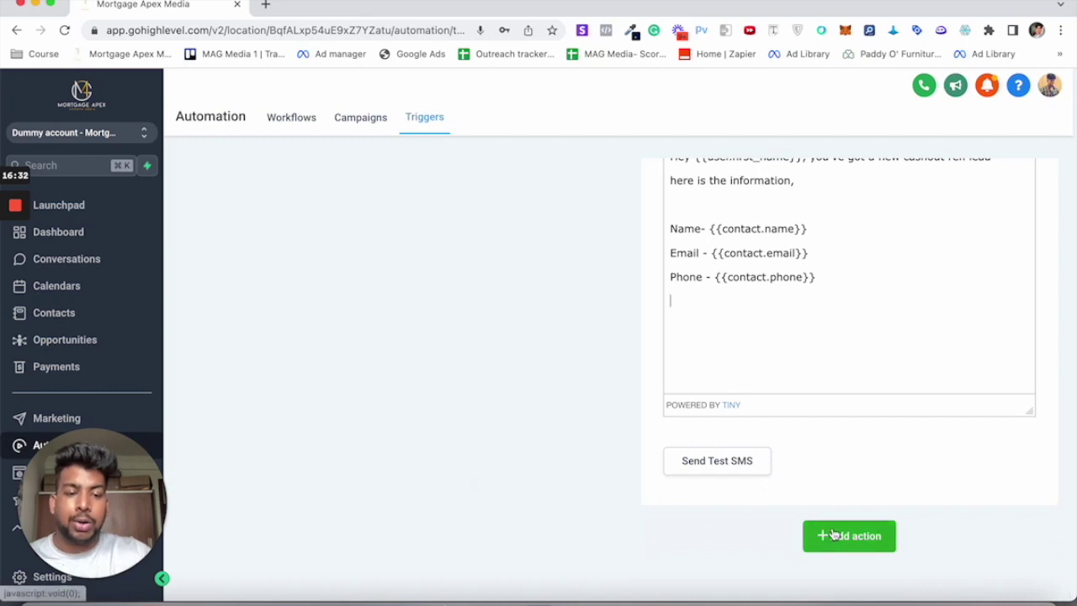
left_click(833, 535)
Step: Make the third action Send Email with the company support address as sender
scroll(791, 497, "down", 1)
left_click(825, 465)
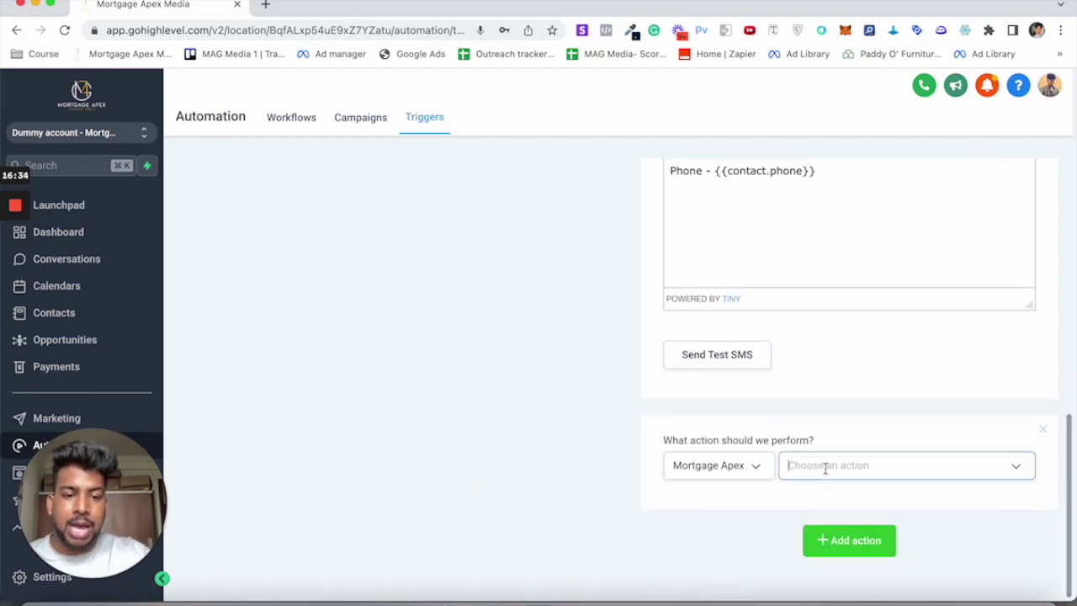
scroll(842, 372, "down", 5)
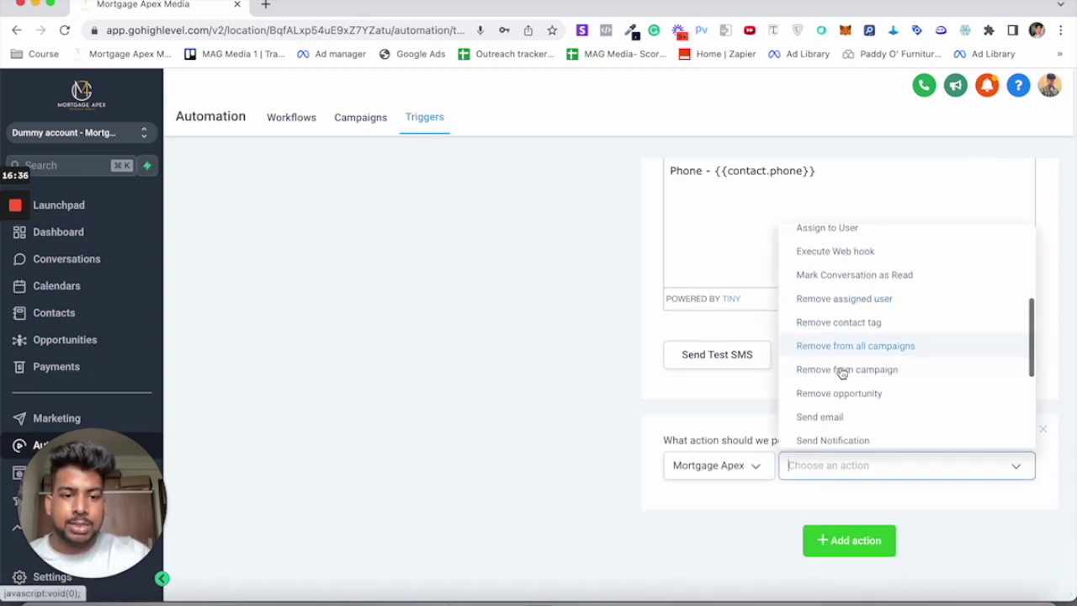
left_click(817, 365)
scroll(716, 503, "down", 1)
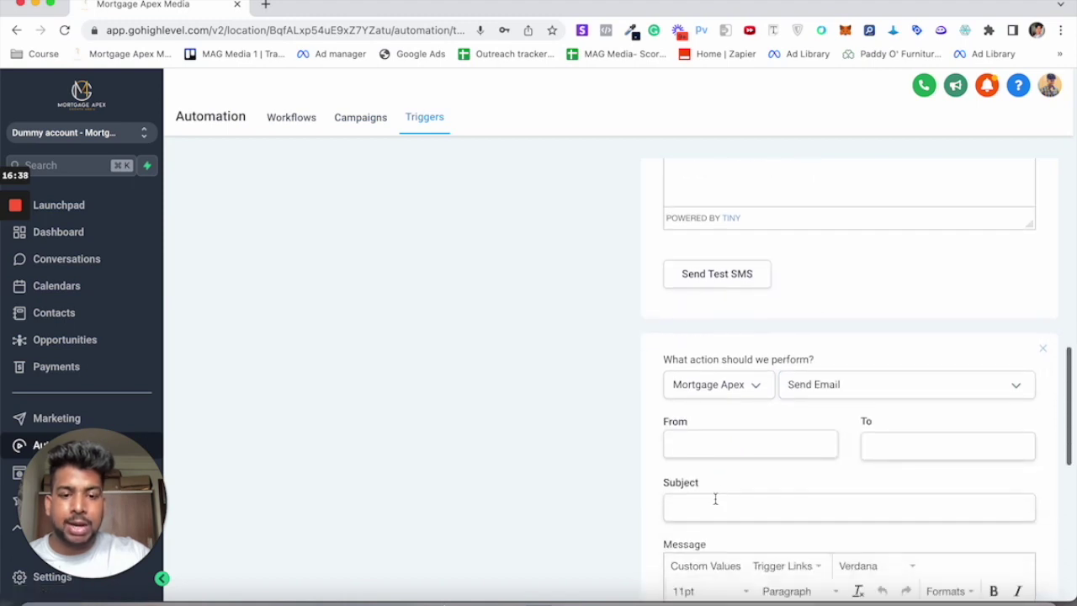
left_click(683, 447)
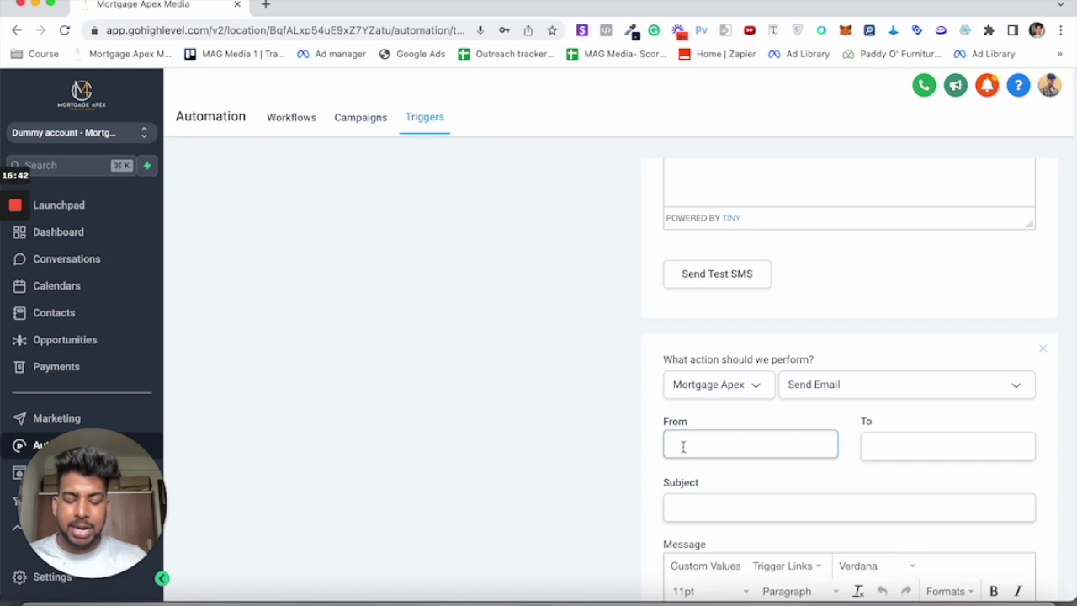
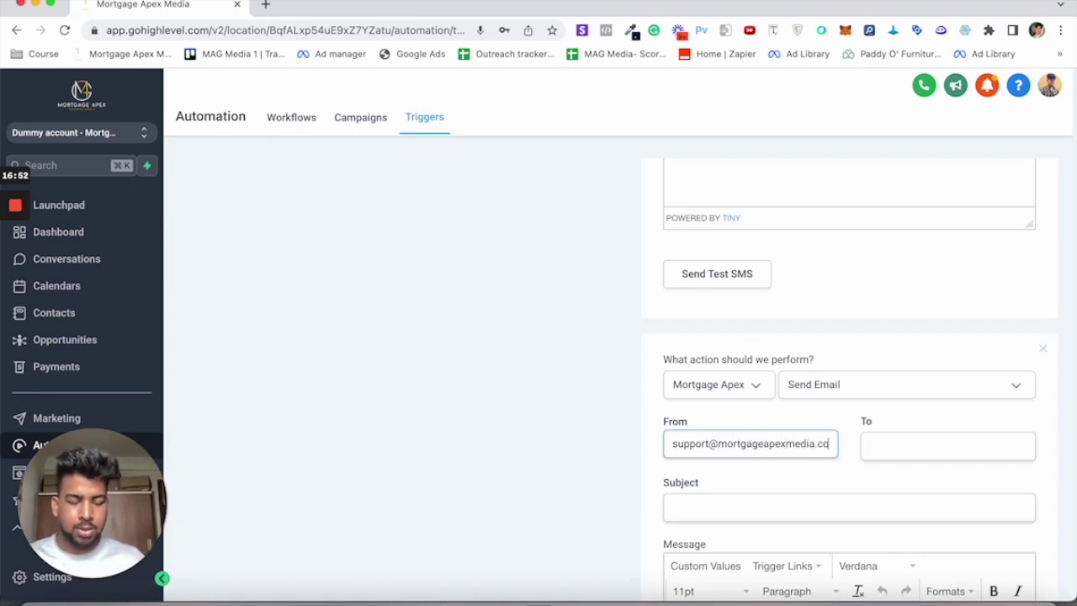
Step: Set the email's To to 'client email address' and subject to 'New Cashout lead'
left_click(922, 444)
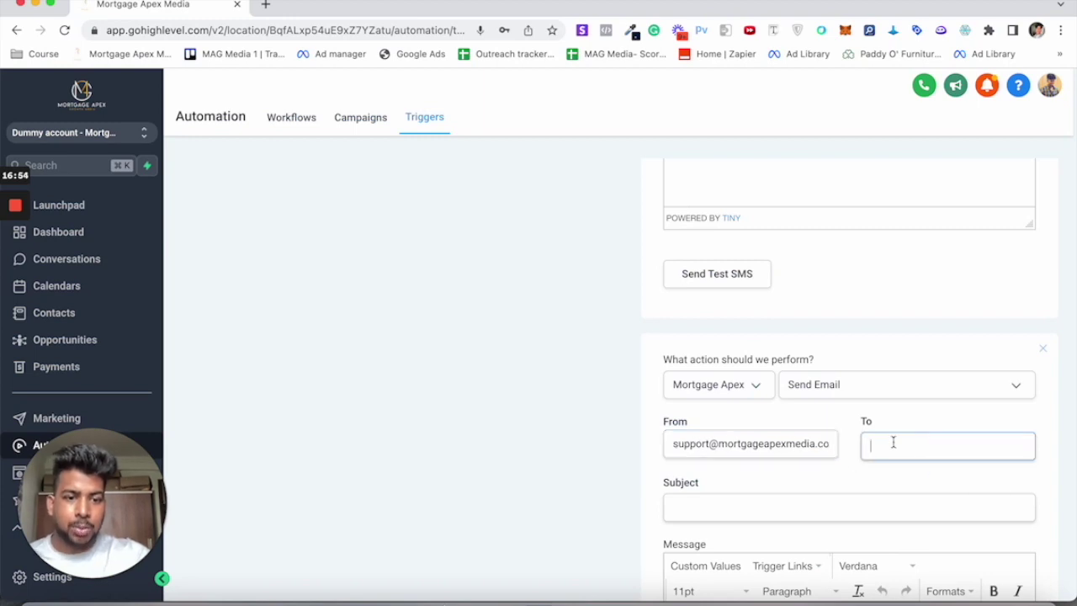
type("client email add")
type("ss")
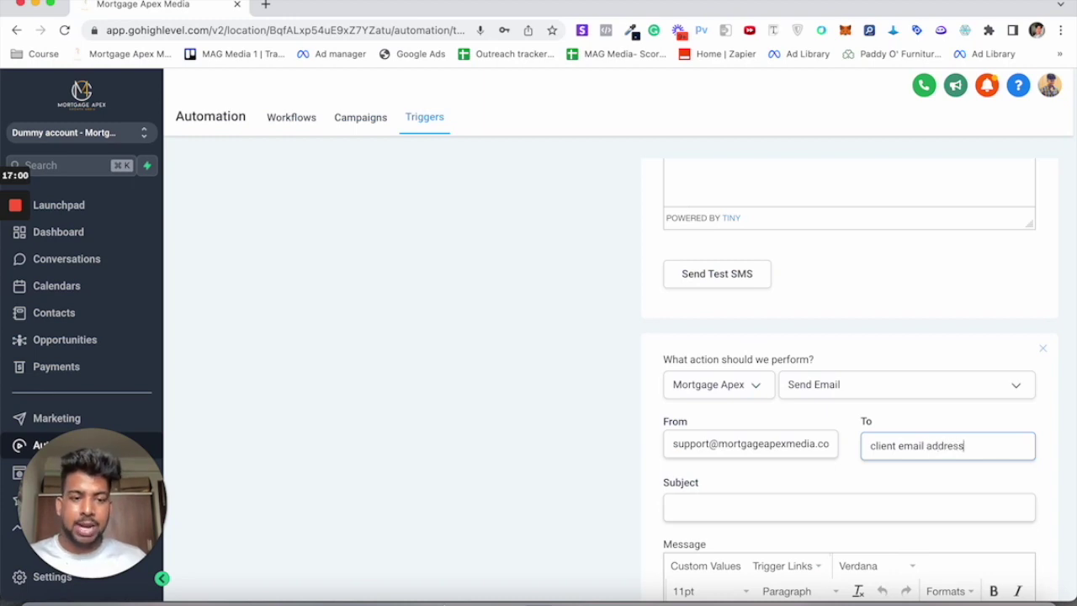
left_click(850, 509)
type("New Cas")
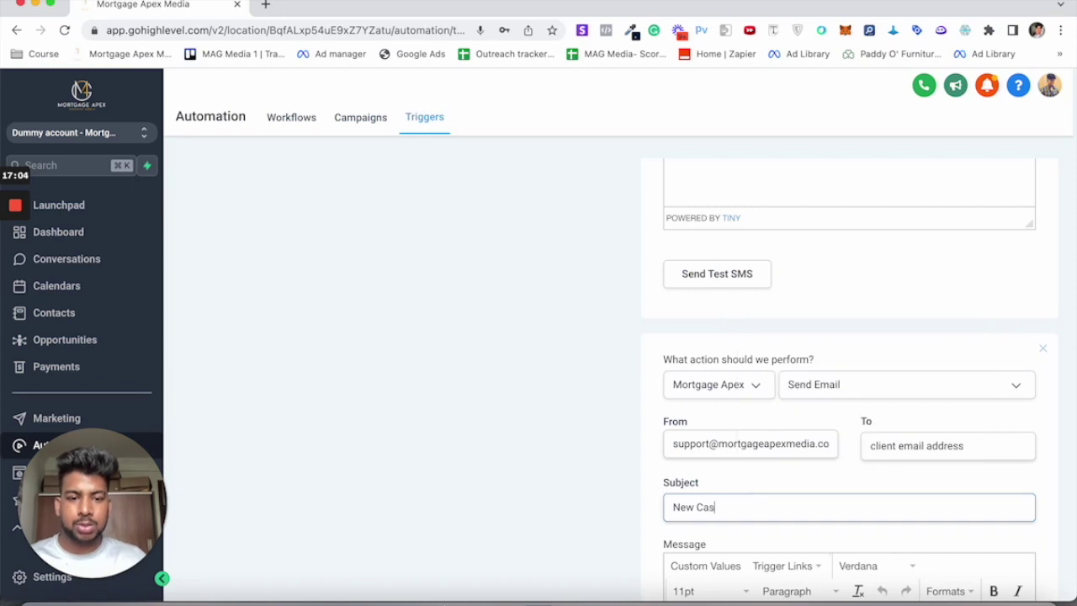
type("hout lead")
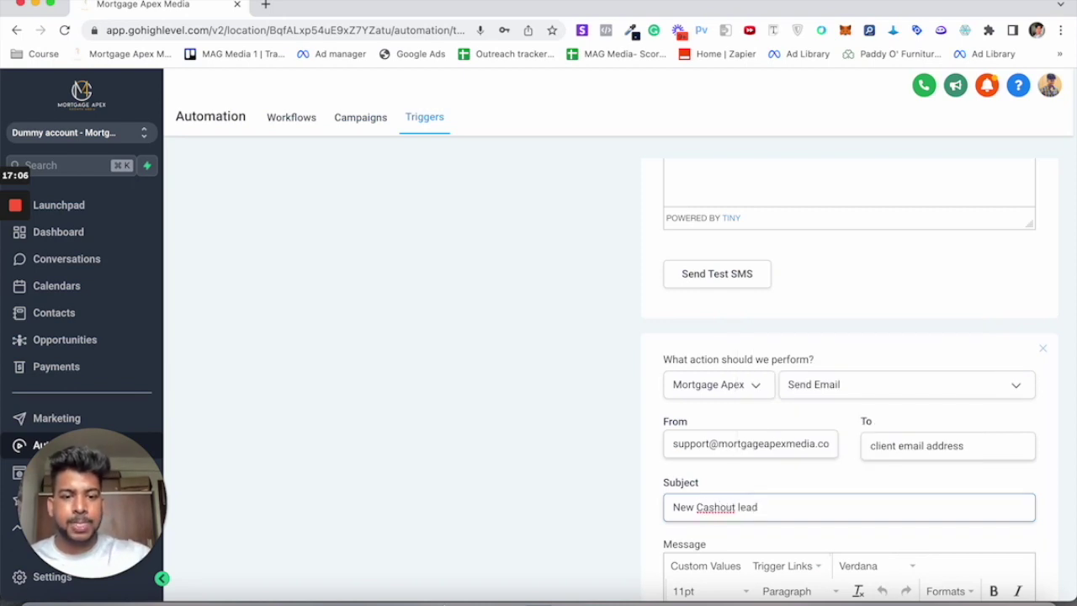
scroll(847, 513, "down", 2)
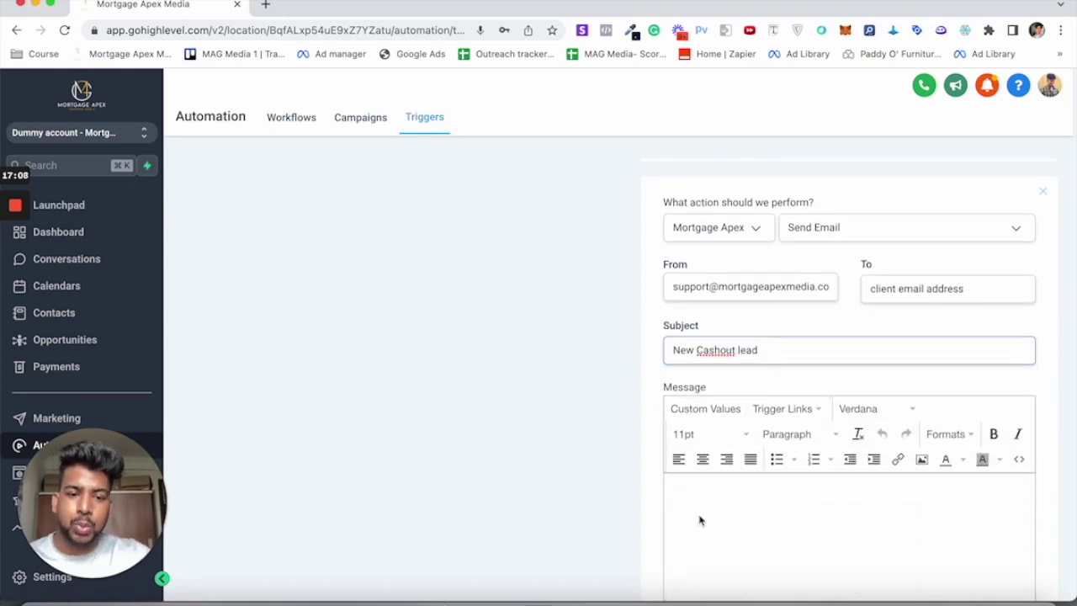
Step: Copy the full SMS message text and paste it into the email's message body
scroll(699, 493, "up", 1)
scroll(716, 486, "up", 3)
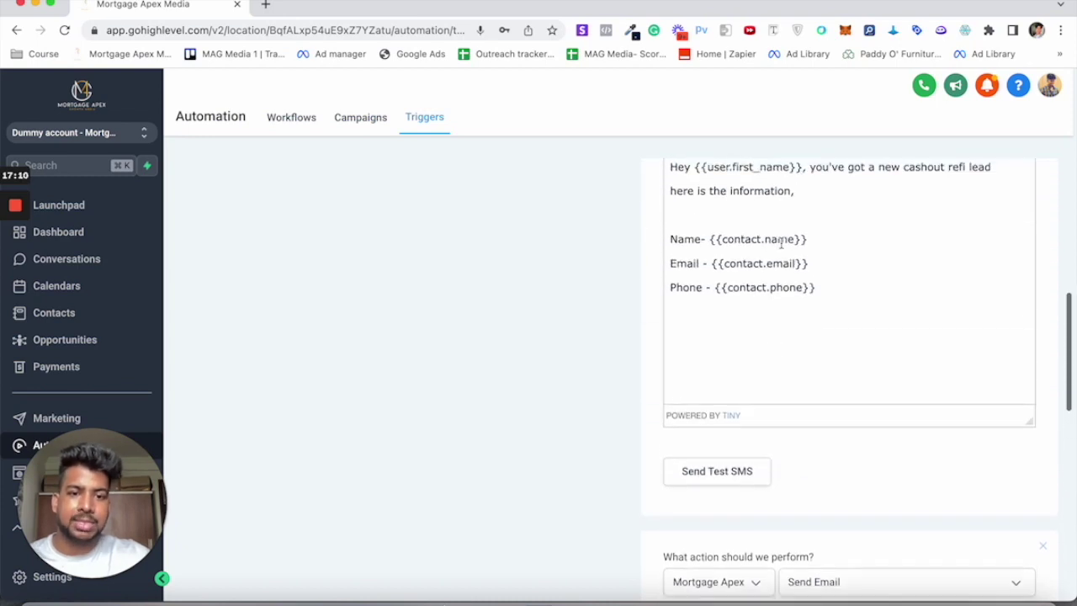
key("ctrl+a")
key("ctrl+c")
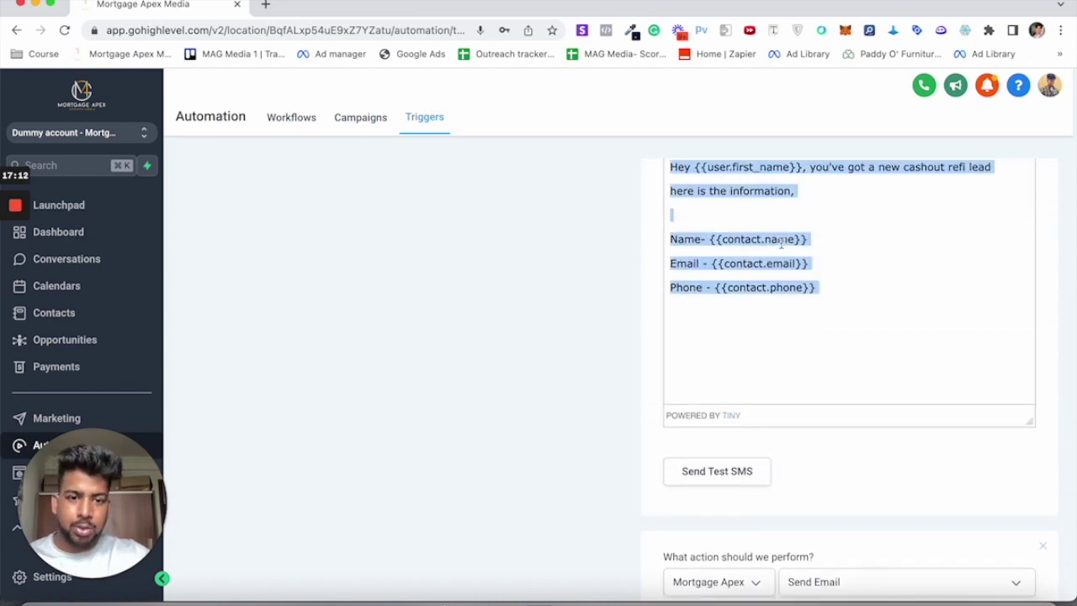
scroll(764, 311, "down", 5)
left_click(731, 478)
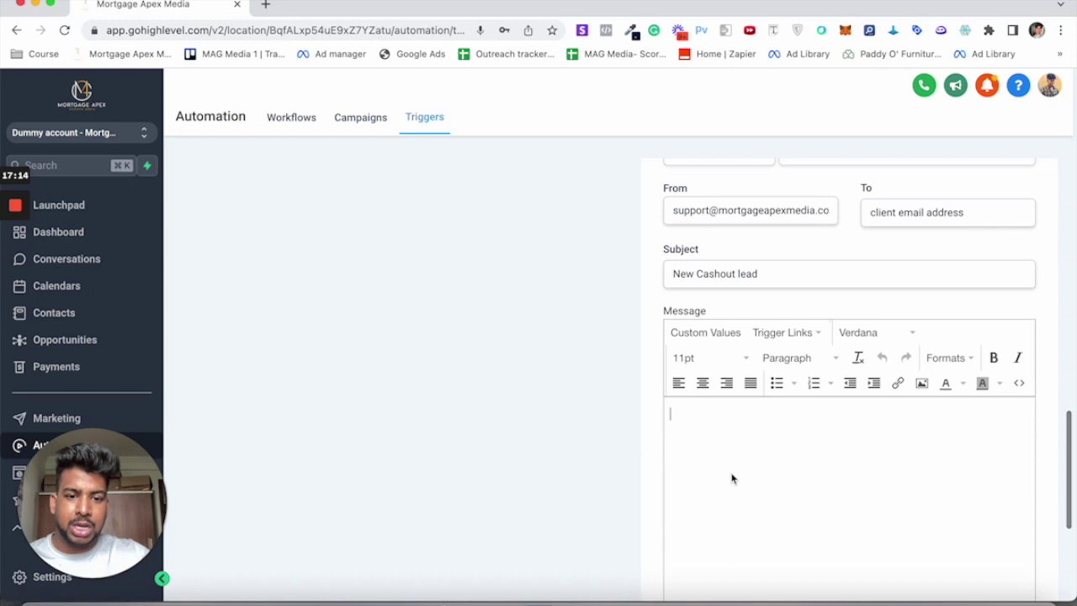
key("ctrl+v")
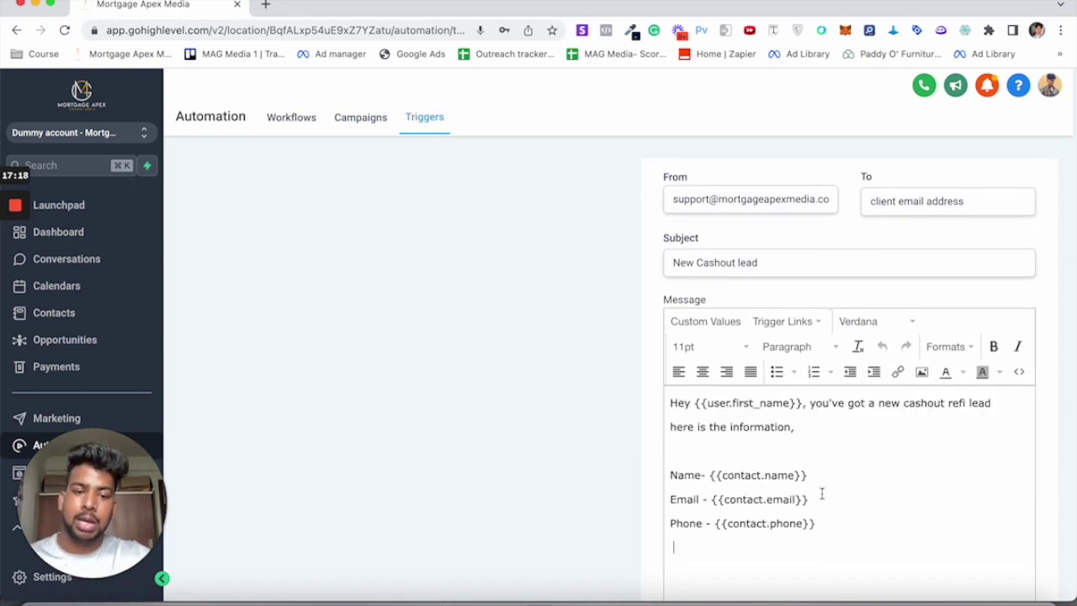
scroll(823, 497, "down", 5)
scroll(822, 497, "up", 3)
scroll(822, 499, "up", 2)
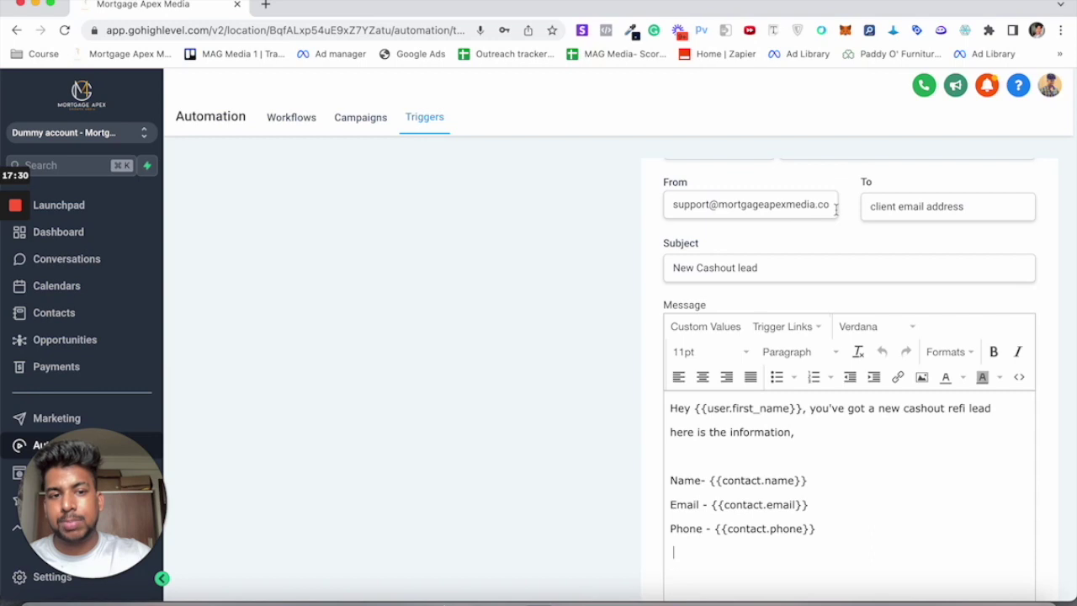
Step: Highlight the sender address and recipient placeholder to double-check them
left_click_drag(671, 204, 828, 203)
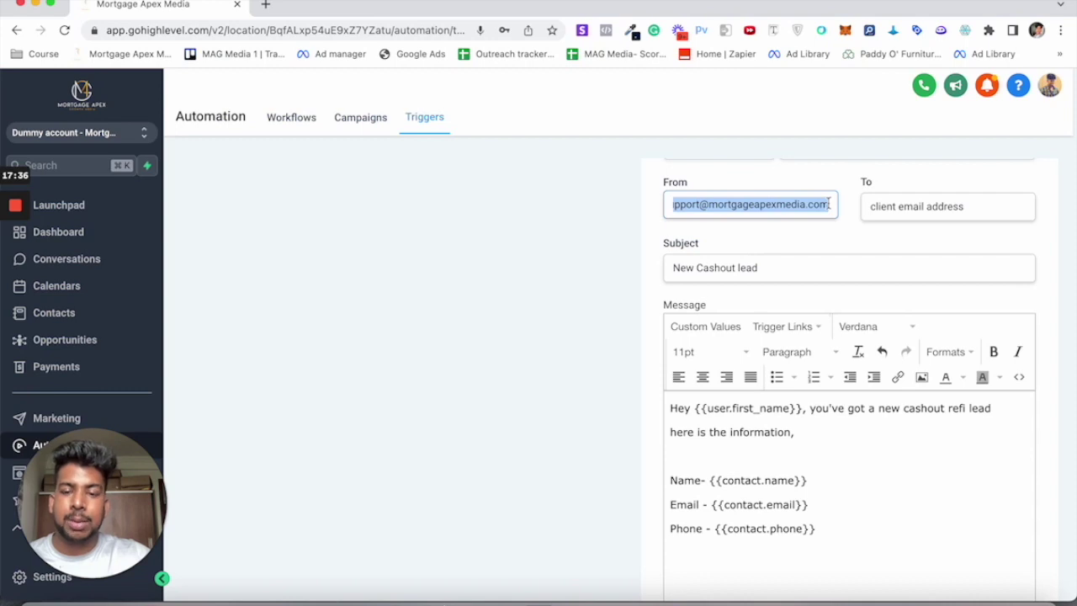
left_click_drag(870, 206, 972, 211)
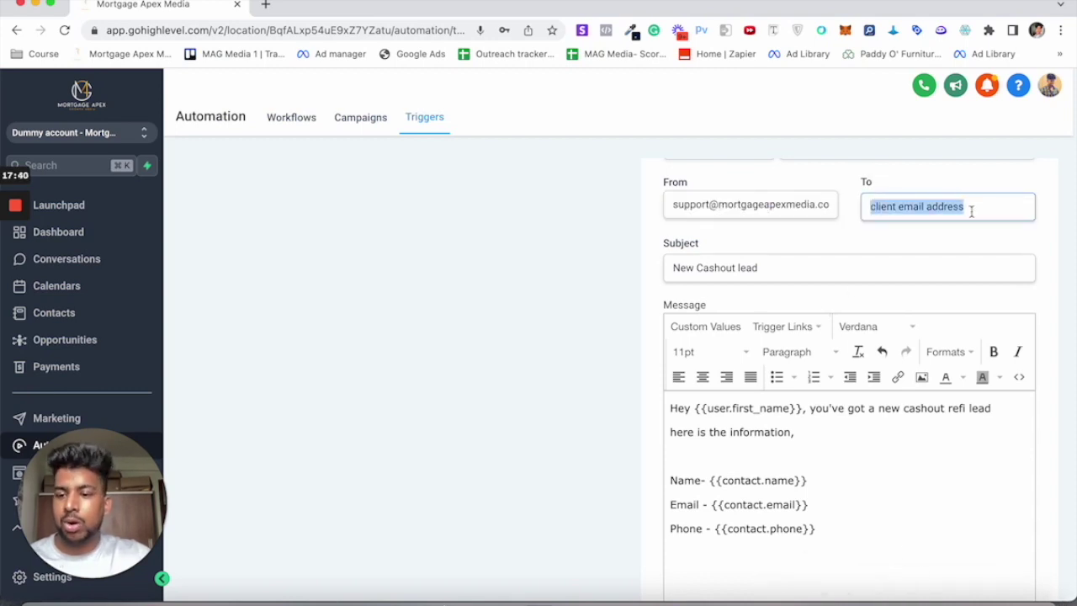
scroll(775, 310, "down", 3)
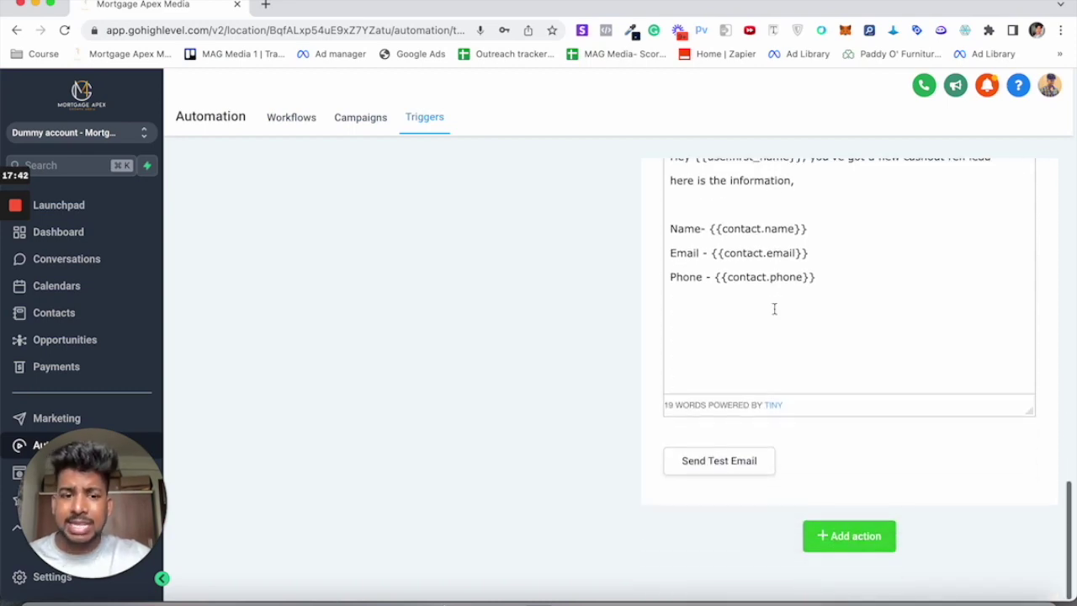
scroll(775, 310, "up", 10)
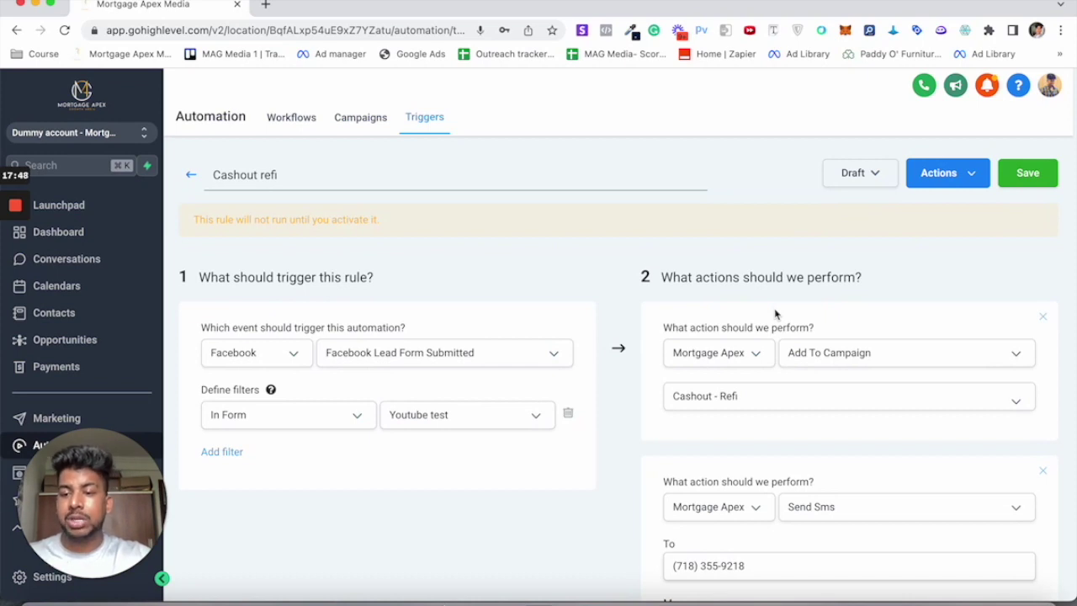
Step: Save the Cashout refi trigger, switch it from Draft to Active, then go to Workflows
left_click(1031, 175)
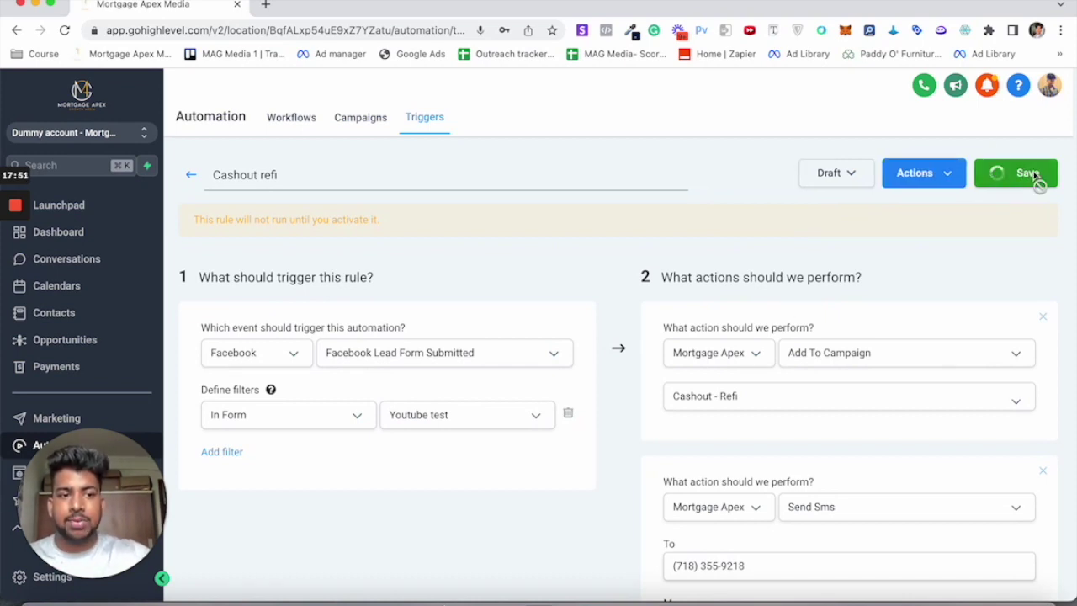
left_click(848, 175)
left_click(883, 213)
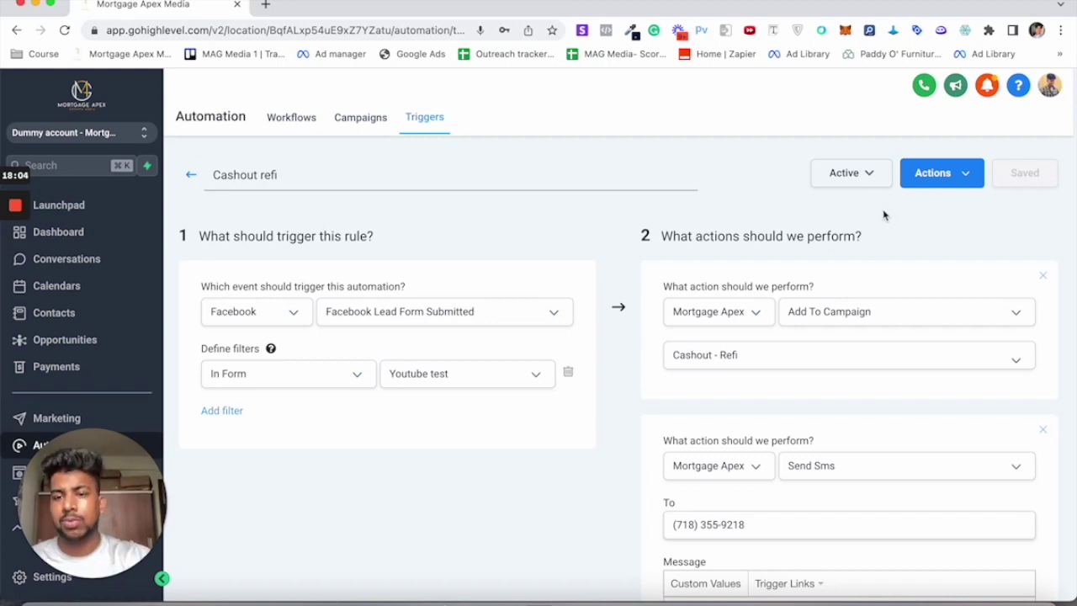
left_click(305, 125)
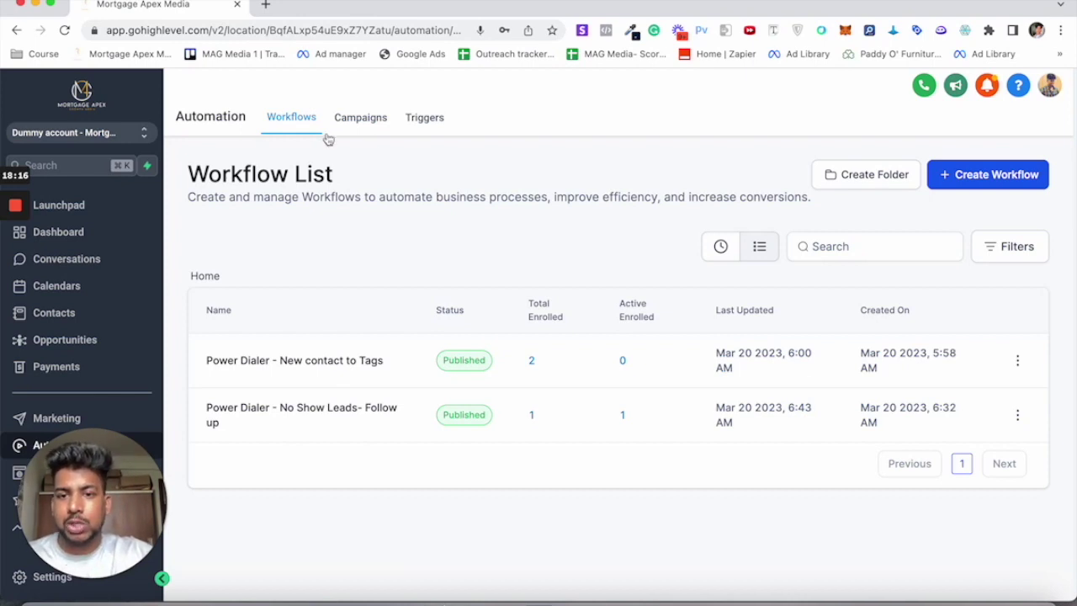
Step: Browse the trigger folders, including the expanded Purchase Triggers, then return to the campaigns list showing Cashout - Refi Published
left_click(425, 118)
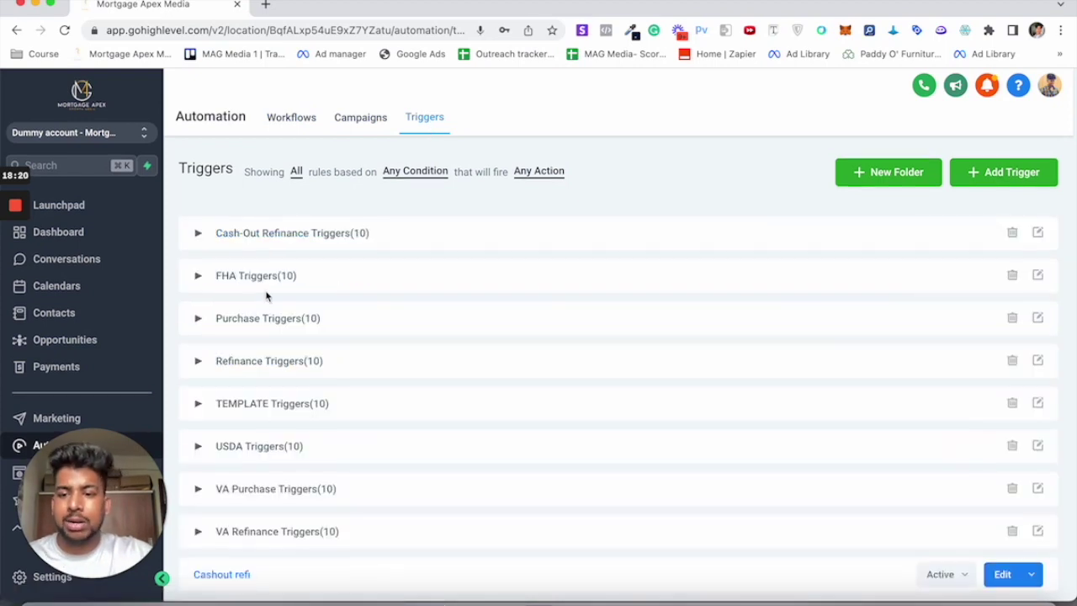
scroll(265, 294, "down", 5)
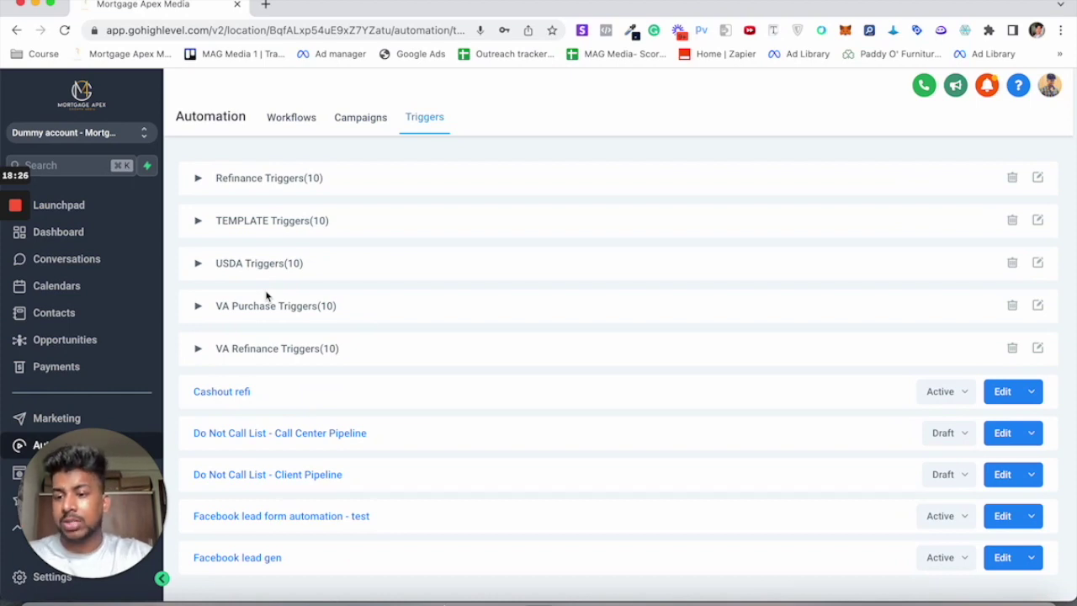
scroll(261, 278, "up", 3)
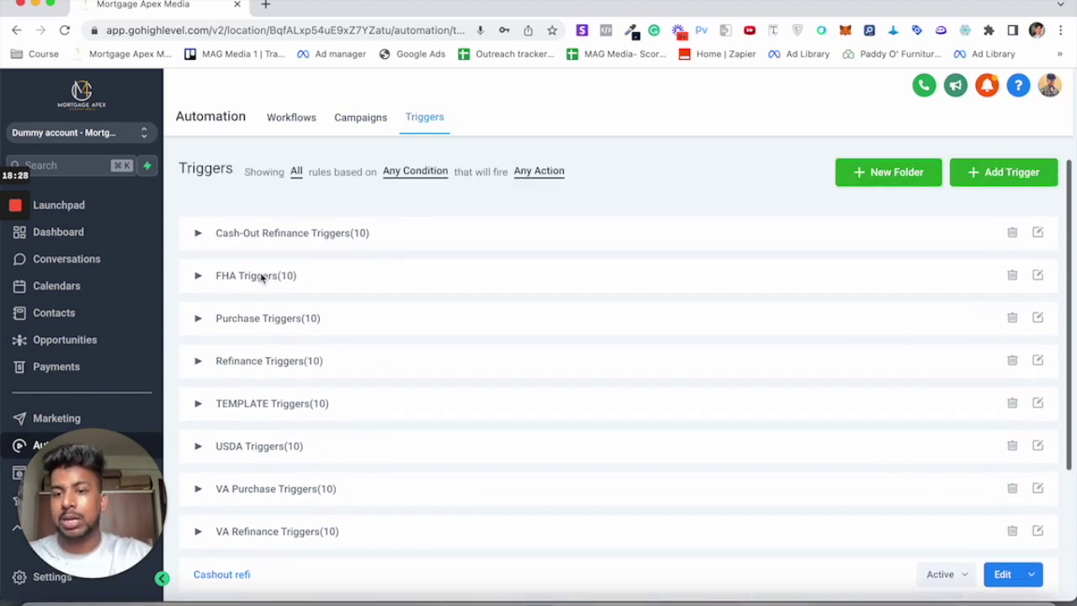
left_click(259, 321)
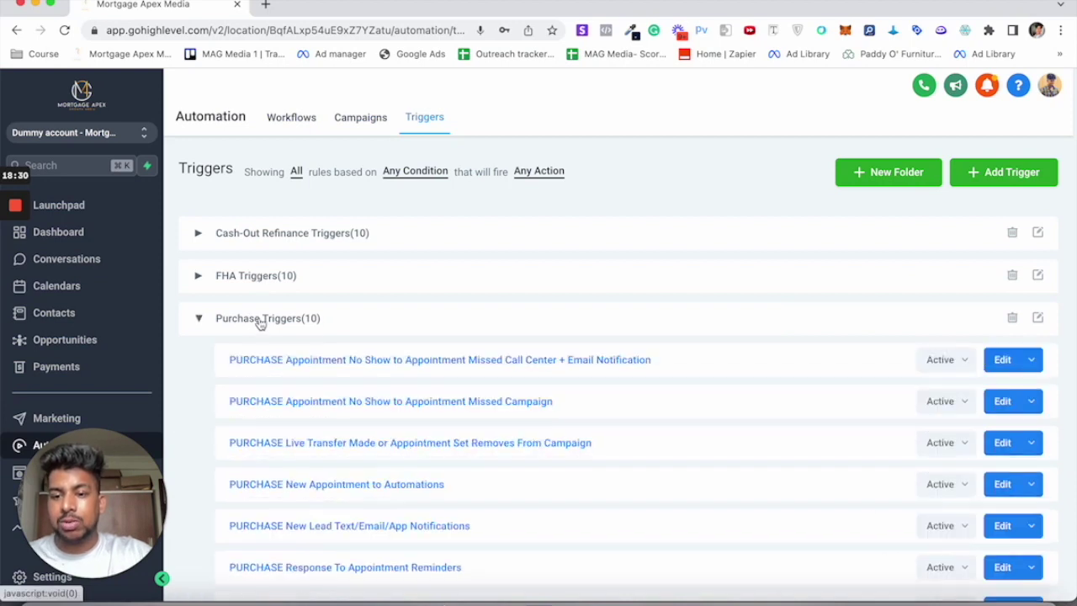
scroll(357, 362, "down", 1)
scroll(357, 362, "down", 2)
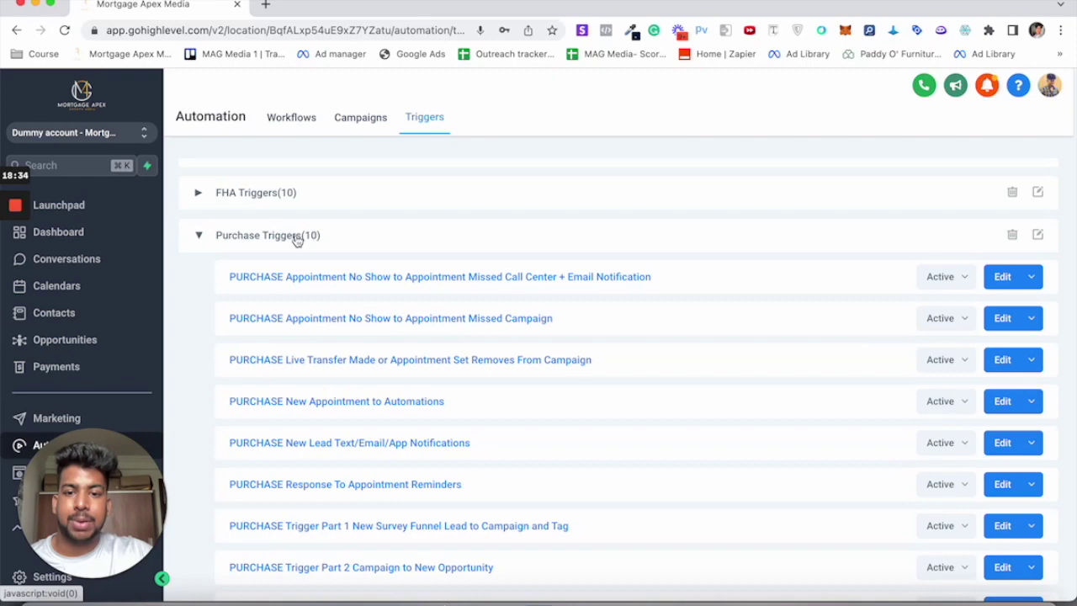
scroll(323, 451, "down", 1)
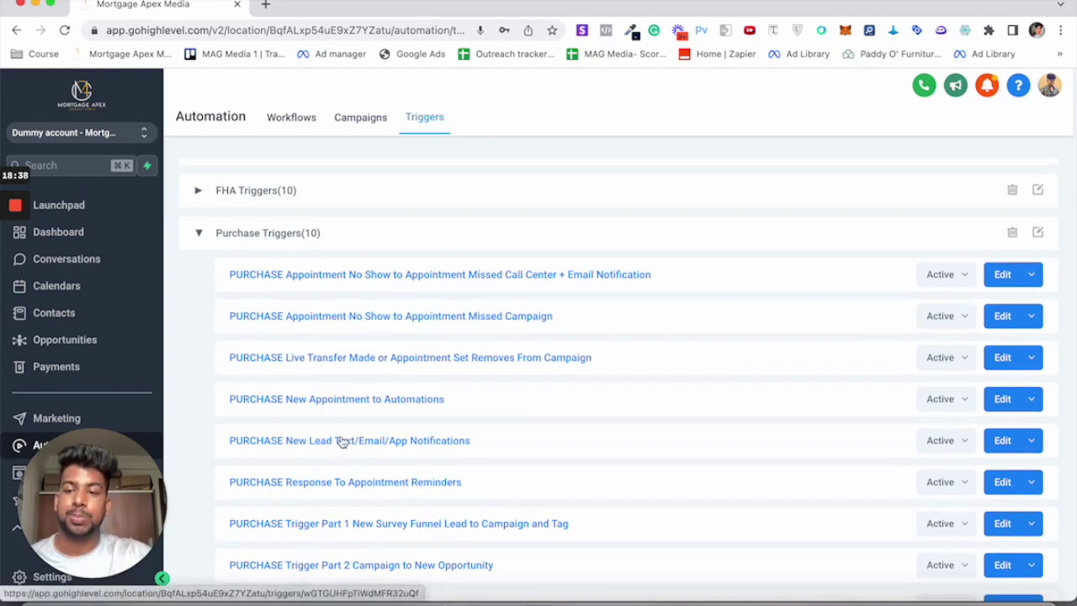
scroll(392, 409, "down", 2)
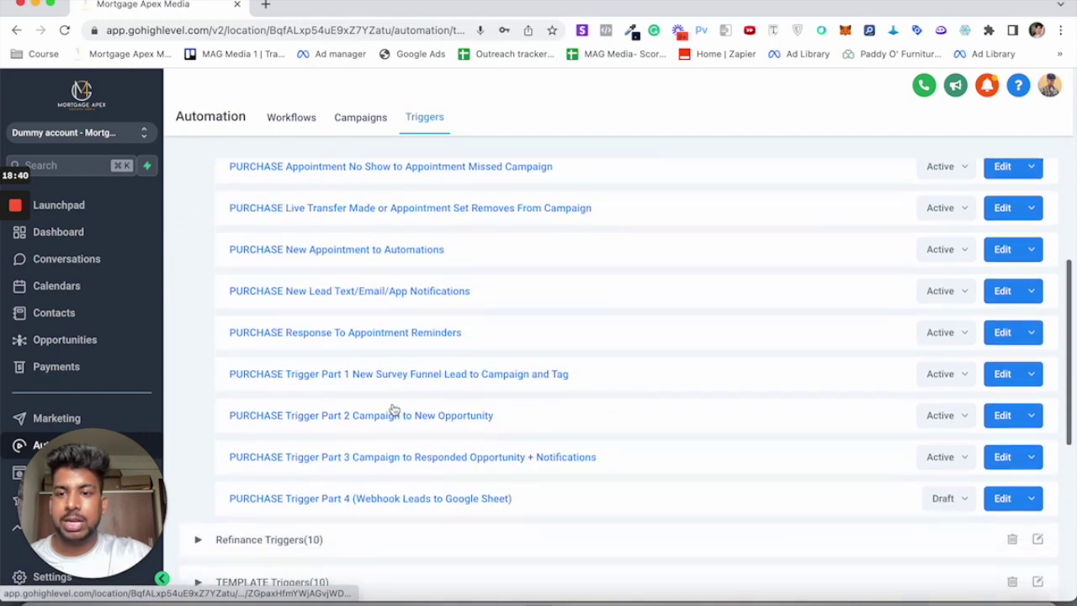
left_click(344, 124)
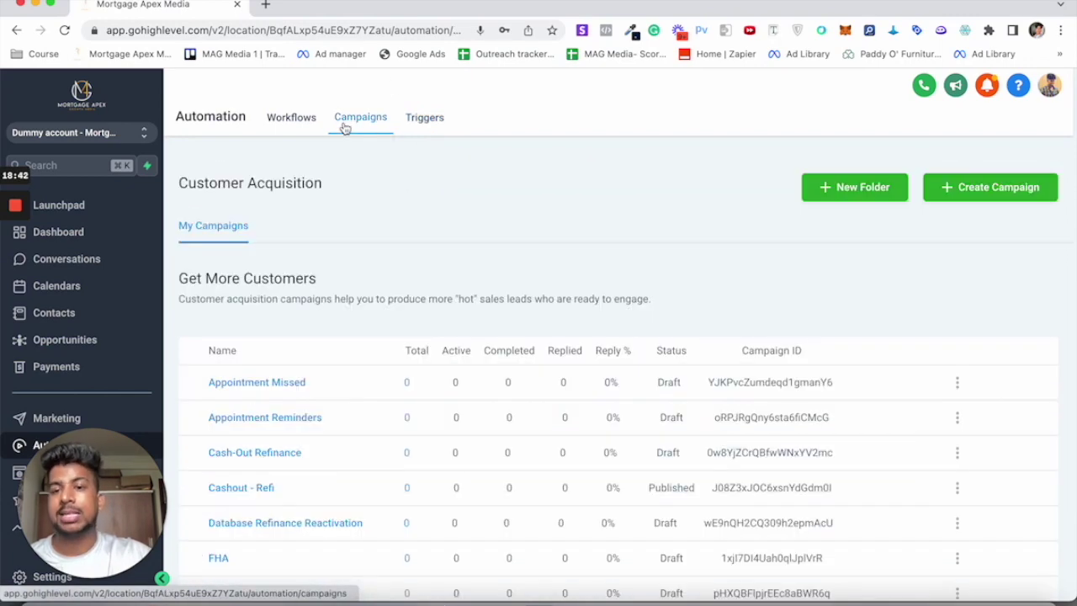